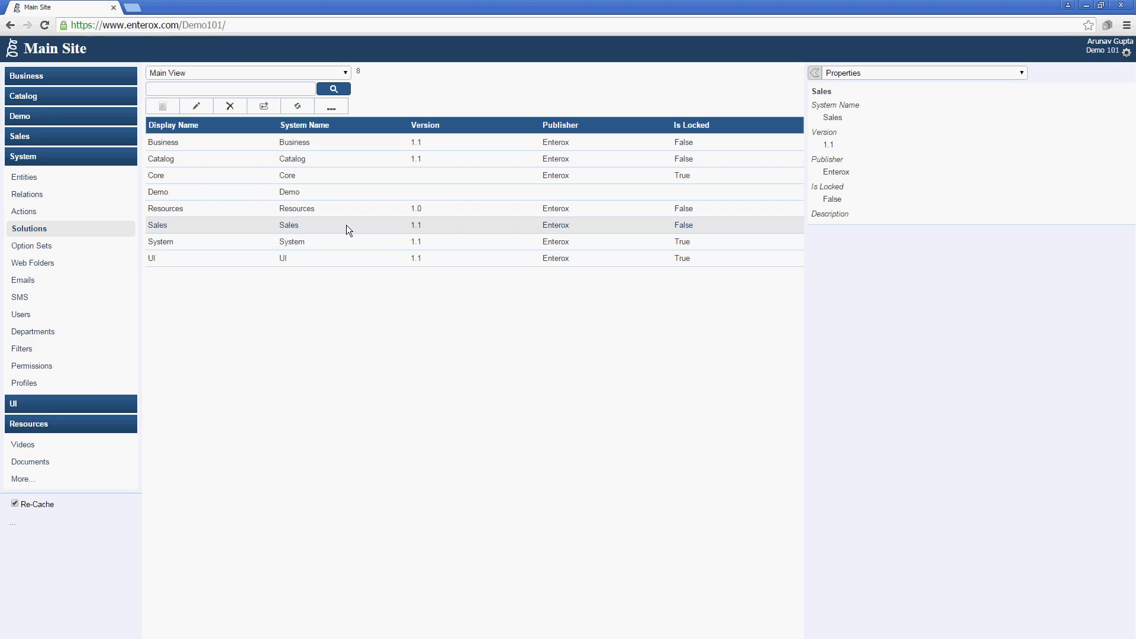
Install the Marketing solution from the solution store and close the finished import.
{"action": "left_click", "coordinate": [331, 108]}
{"action": "left_click", "coordinate": [520, 312]}
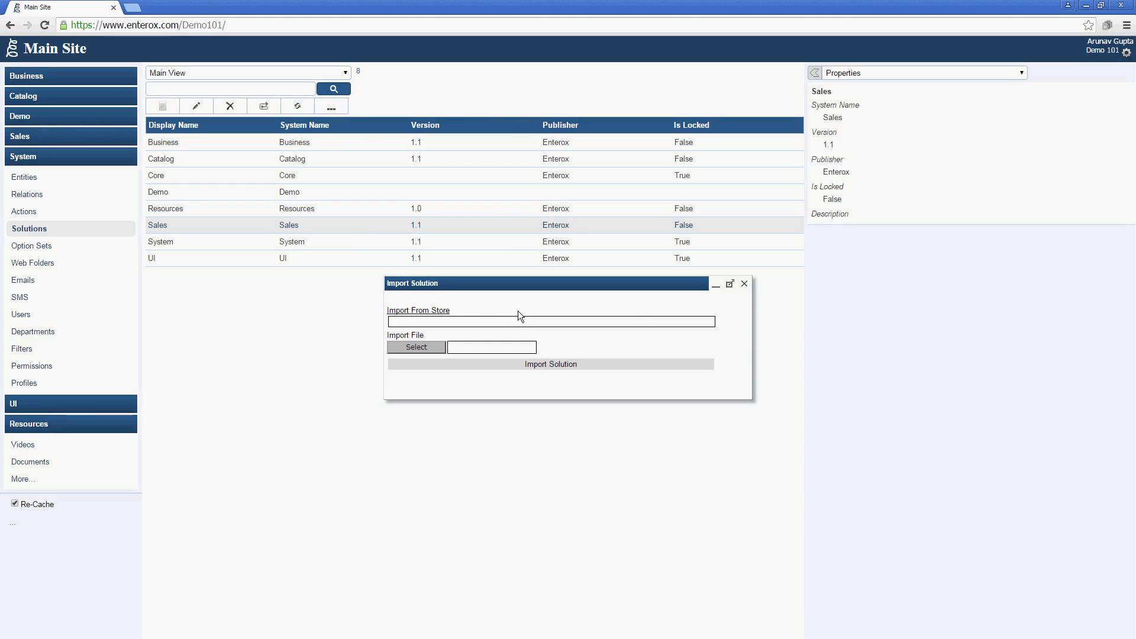
{"action": "left_click", "coordinate": [438, 313]}
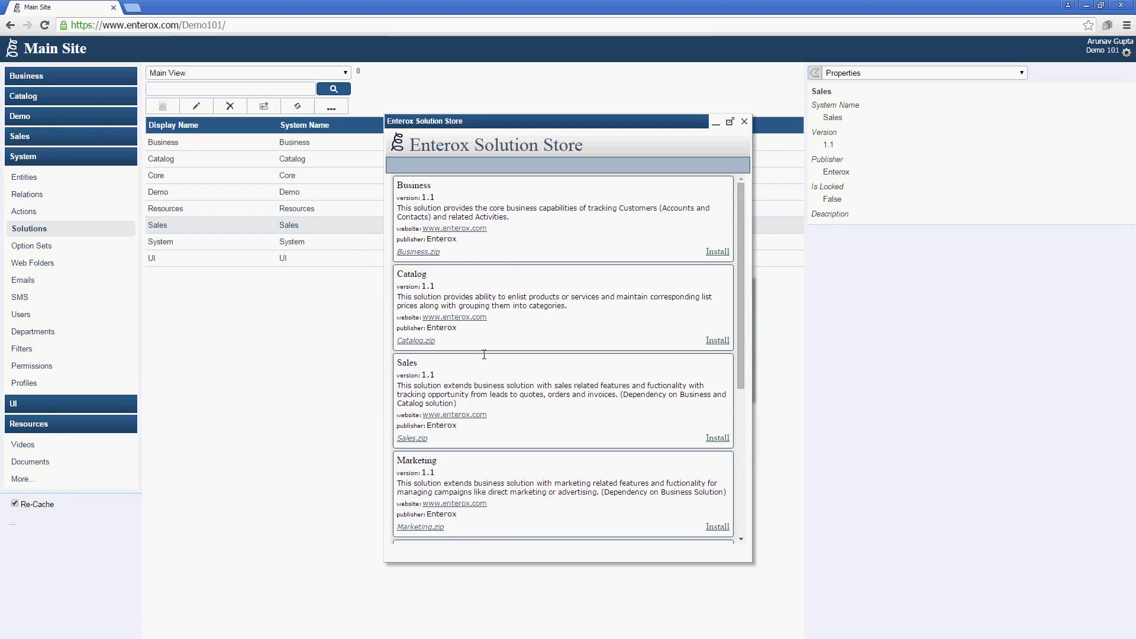
{"action": "left_click", "coordinate": [718, 527]}
{"action": "left_click", "coordinate": [553, 365]}
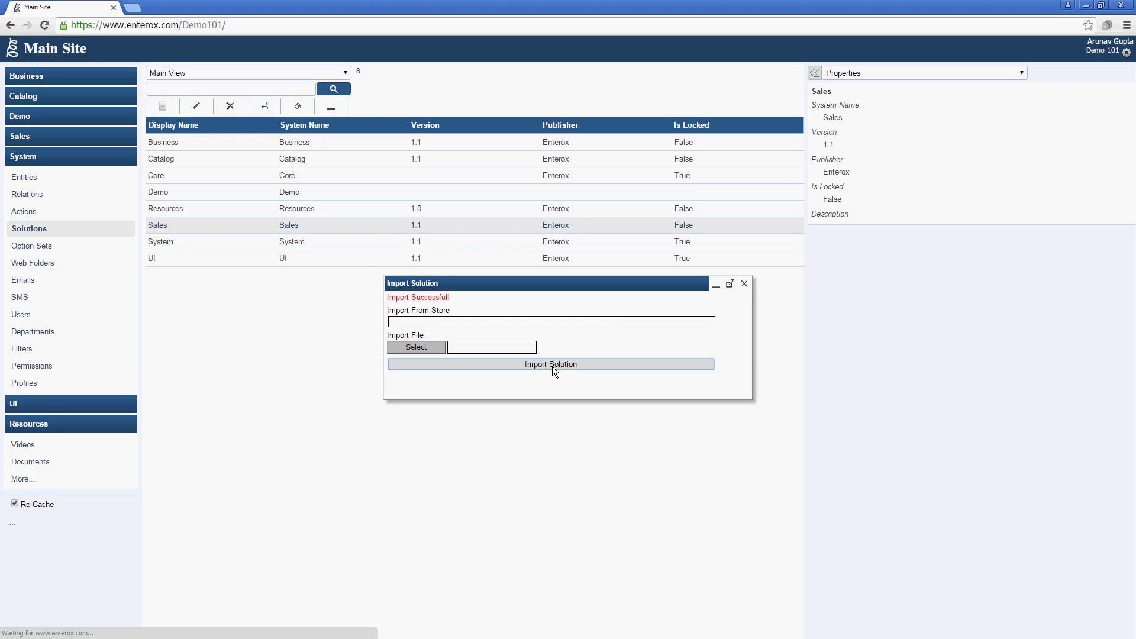
{"action": "left_click", "coordinate": [747, 284]}
Sort the Actions list by solution and select the three Marketing actions.
{"action": "left_click", "coordinate": [92, 213]}
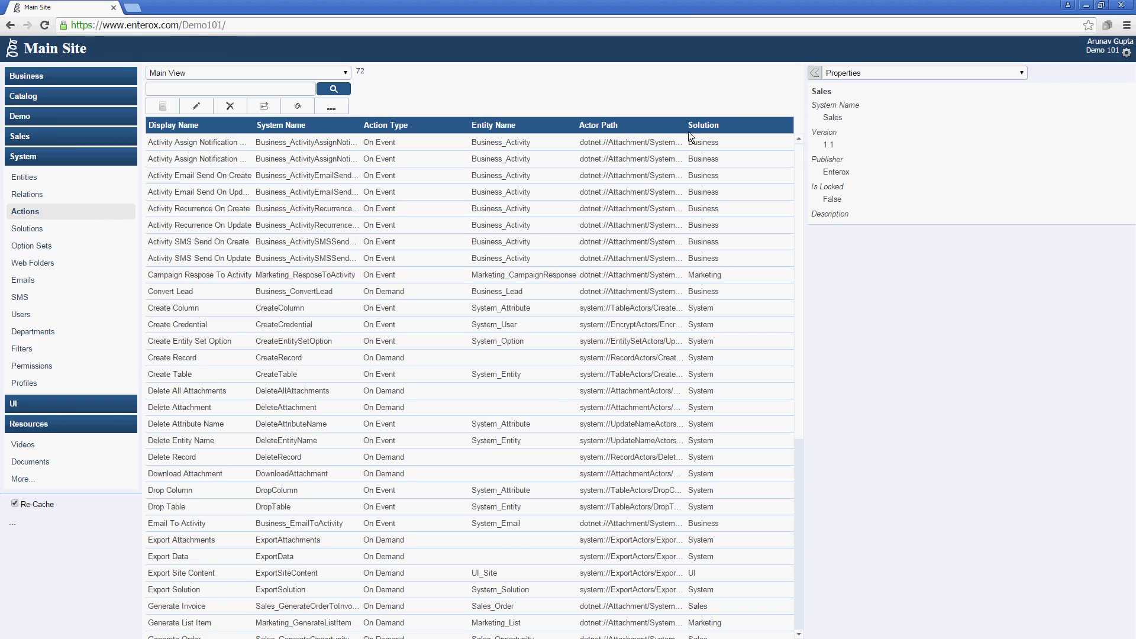
{"action": "left_click", "coordinate": [703, 127]}
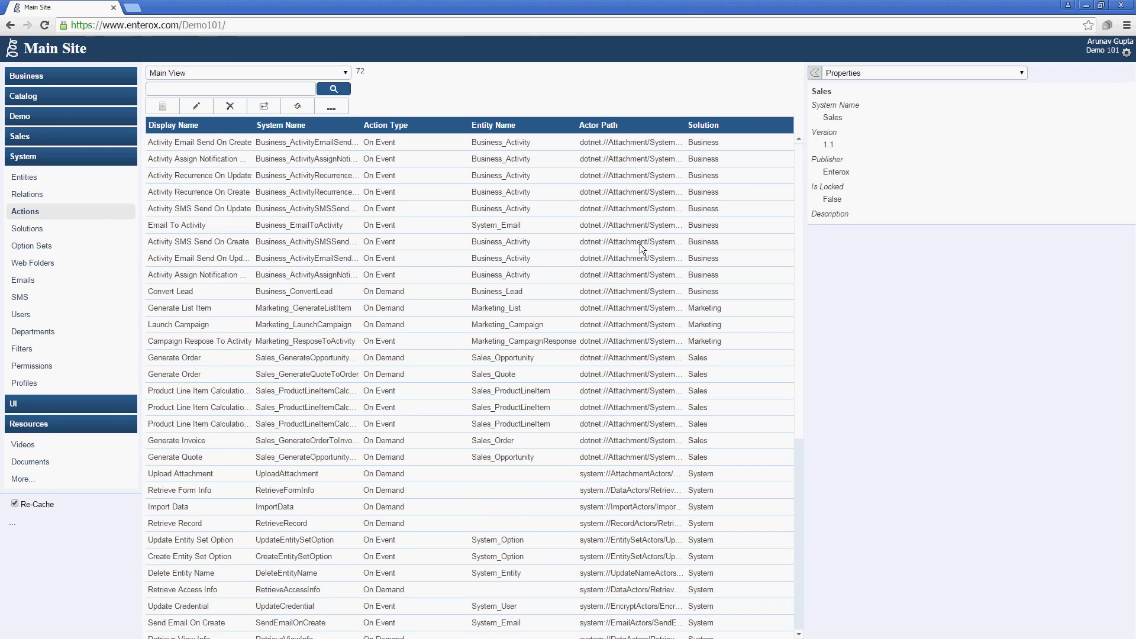
{"action": "left_click", "coordinate": [467, 307]}
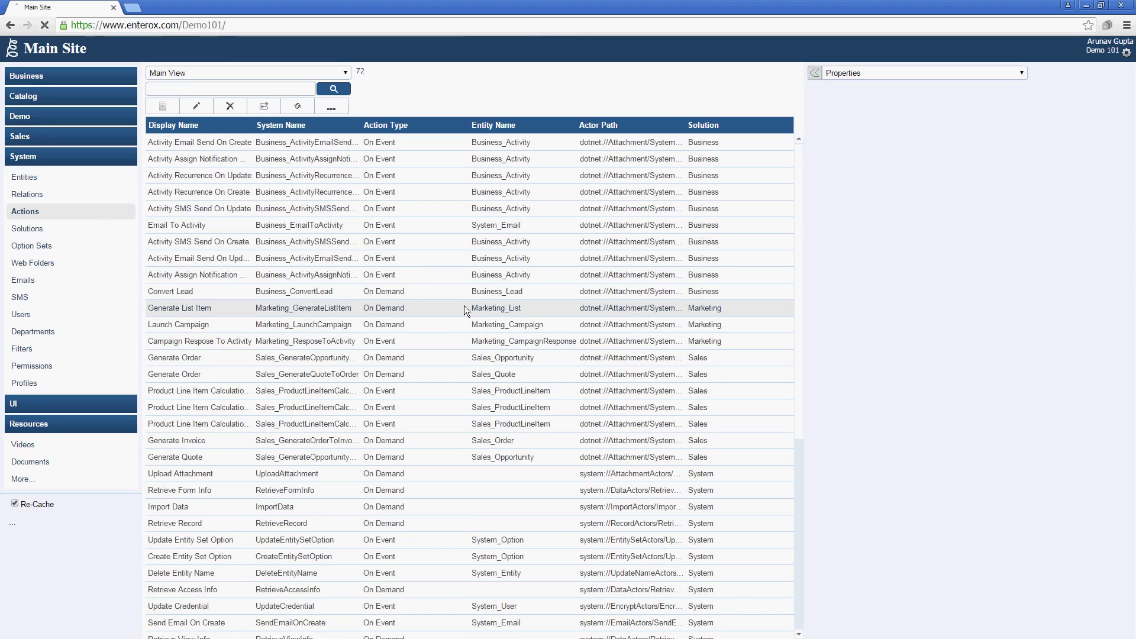
{"action": "left_click", "coordinate": [417, 347], "text": "shift"}
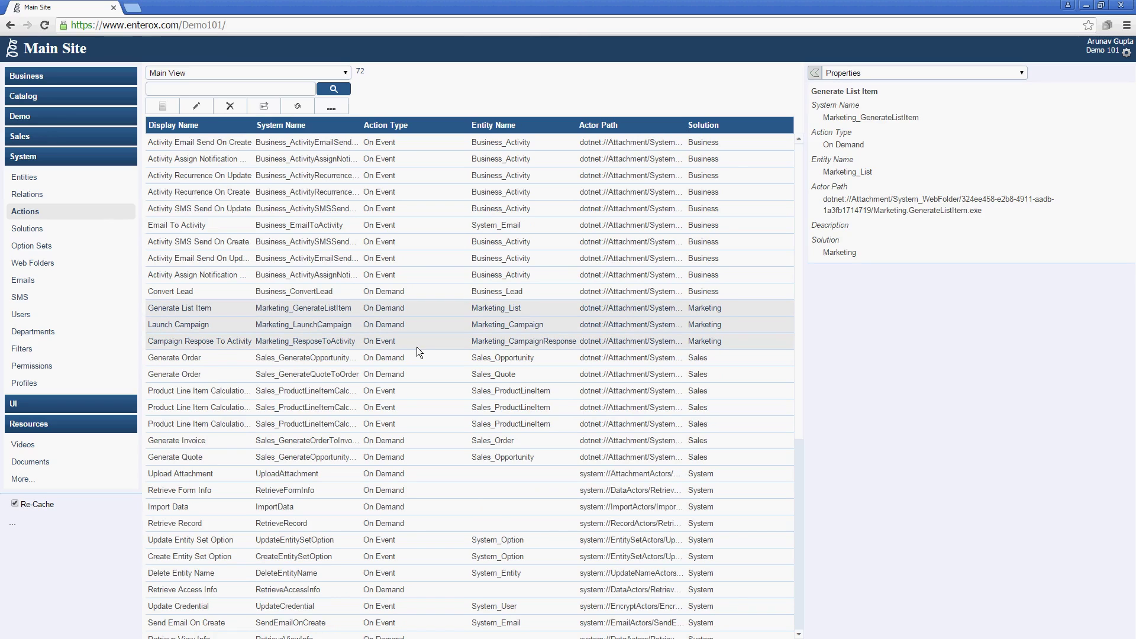
Give the selected Marketing actions an account user name and password, and save.
{"action": "left_click", "coordinate": [196, 107]}
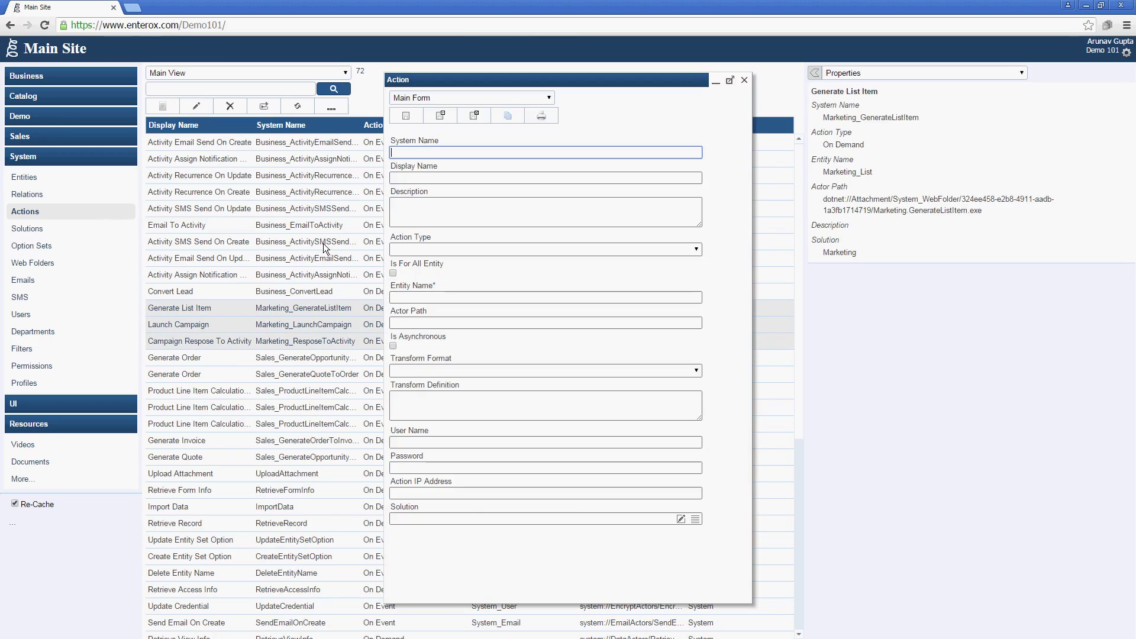
{"action": "left_click", "coordinate": [476, 444]}
{"action": "key", "text": "Tab"}
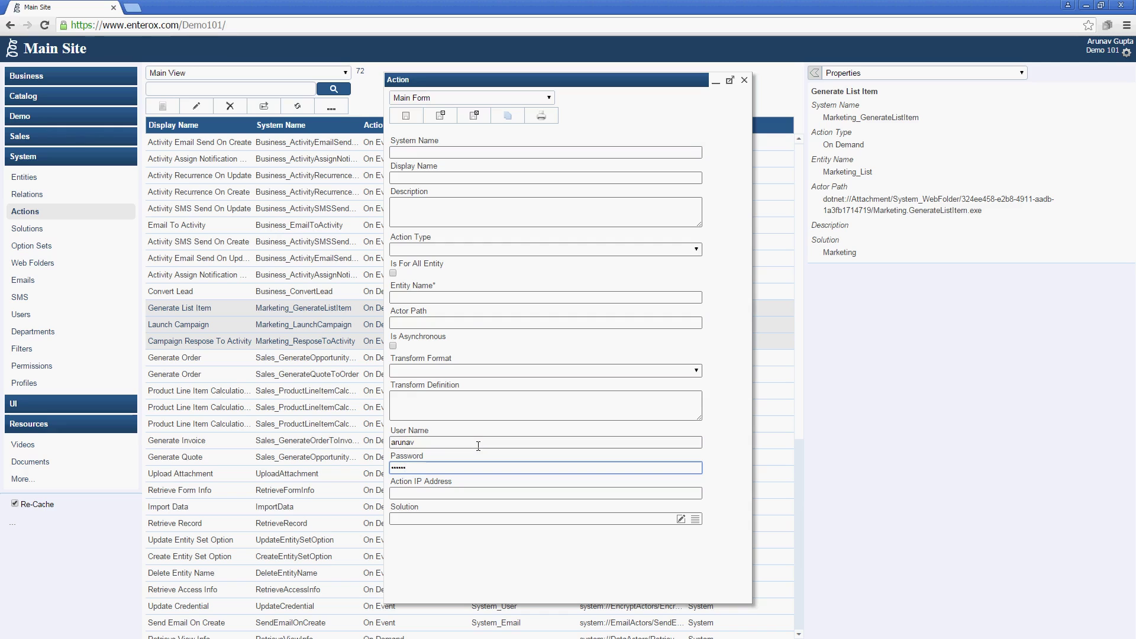
{"action": "left_click", "coordinate": [474, 115]}
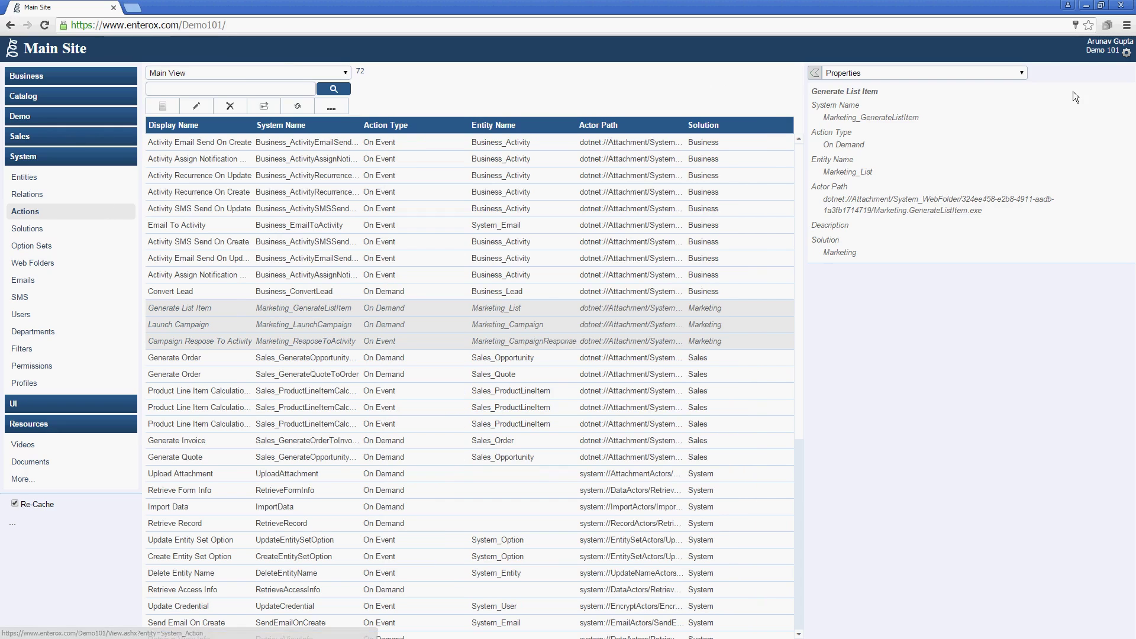
Switch to the Enterox - CRM site, expand Catalog, and open the empty Campaigns list.
{"action": "left_click", "coordinate": [1125, 52]}
{"action": "left_click", "coordinate": [1108, 69]}
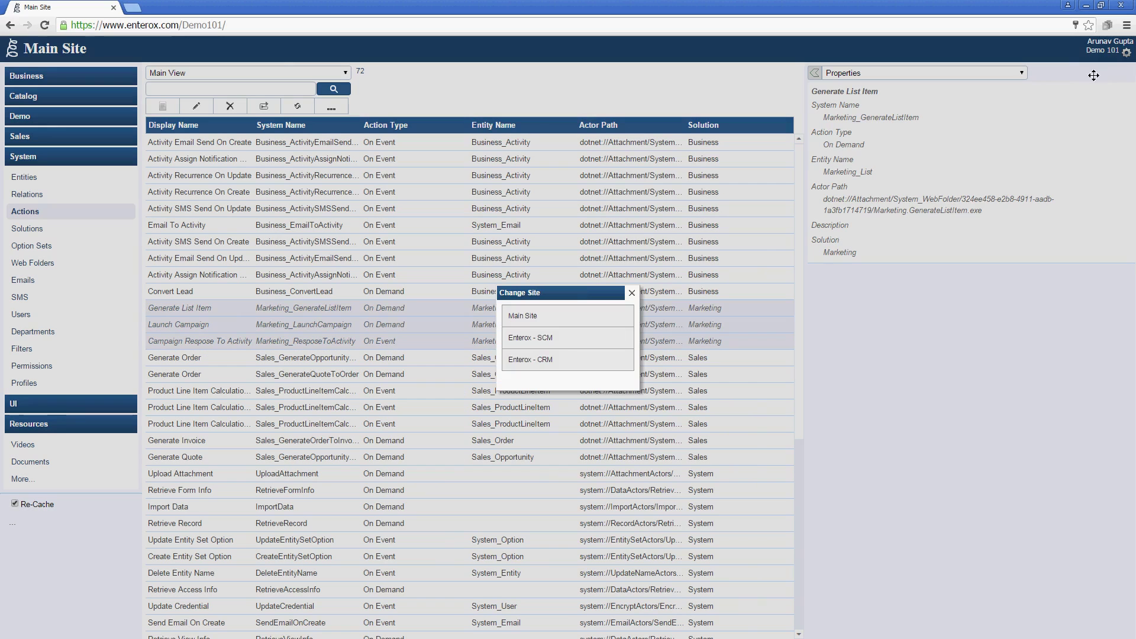
{"action": "left_click", "coordinate": [541, 359]}
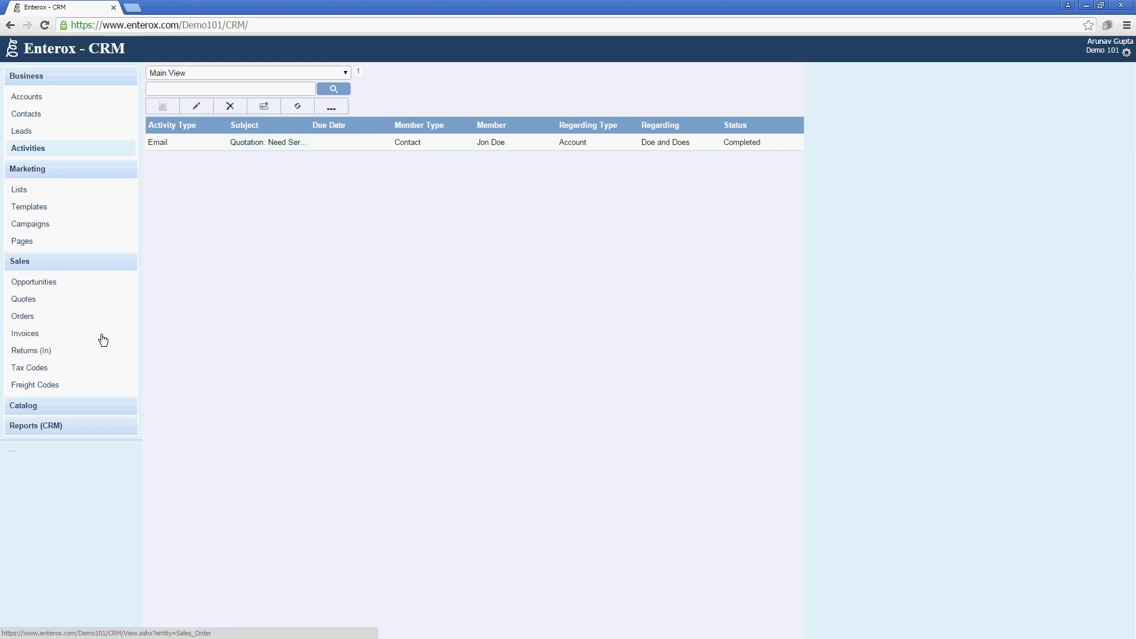
{"action": "left_click", "coordinate": [127, 408]}
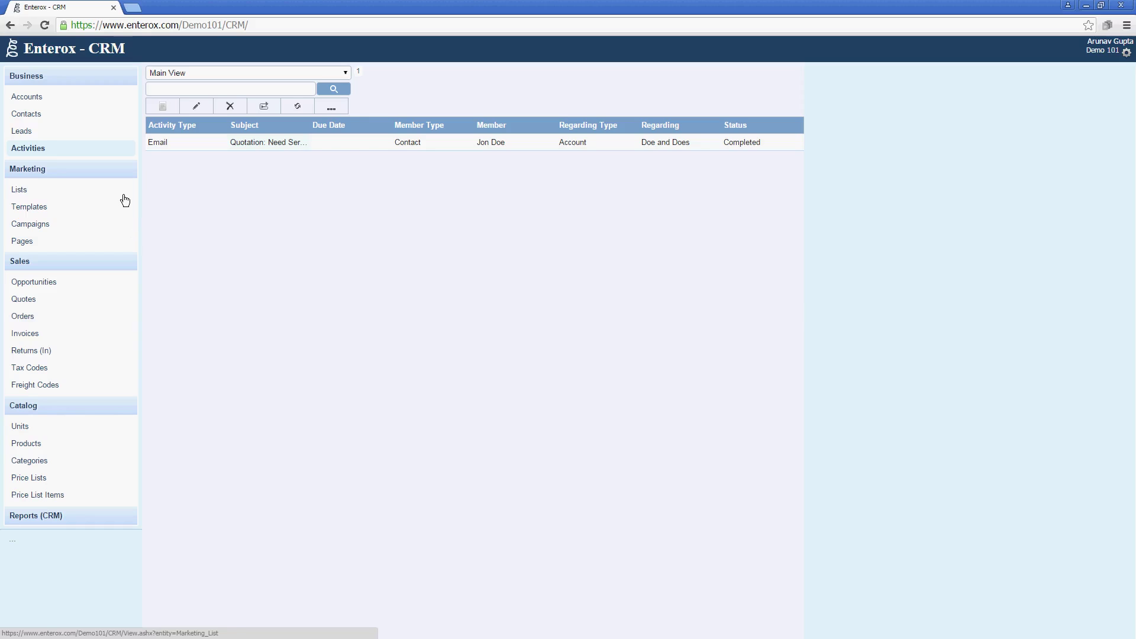
{"action": "left_click", "coordinate": [96, 230]}
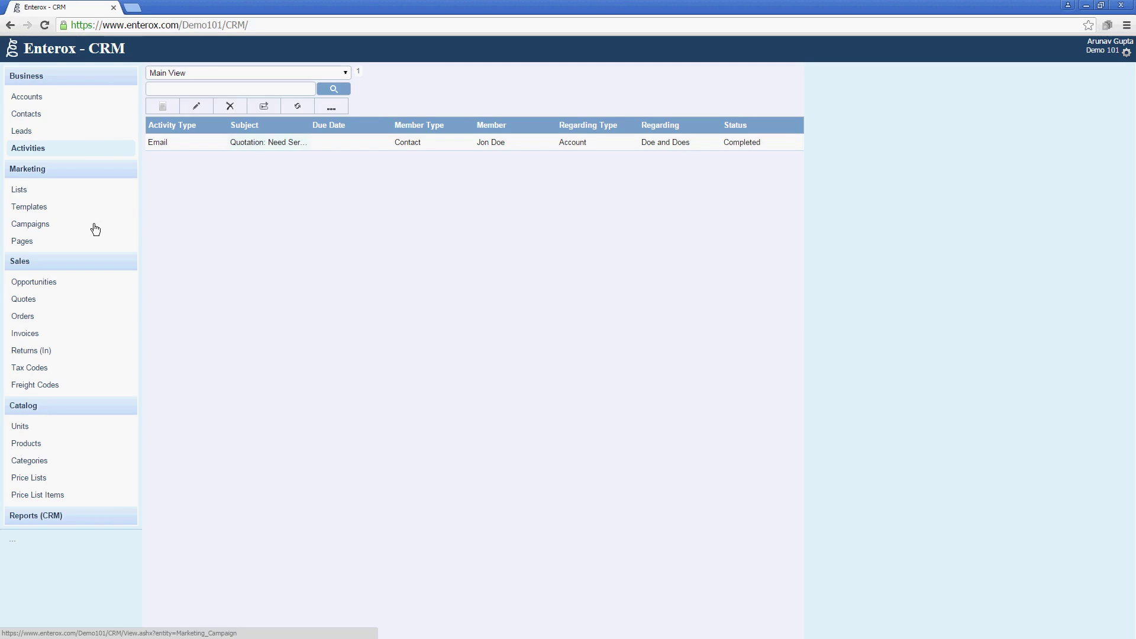
Draft a Direct Marketing campaign, review its channel types, then discard it unsaved.
{"action": "left_click", "coordinate": [162, 107]}
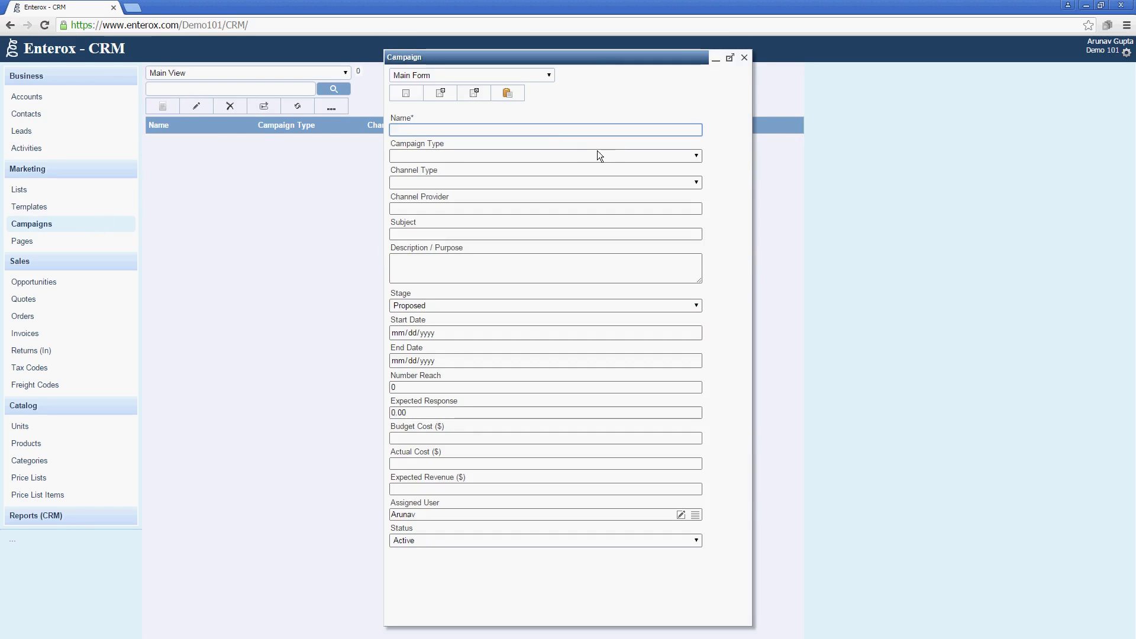
{"action": "left_click", "coordinate": [600, 153]}
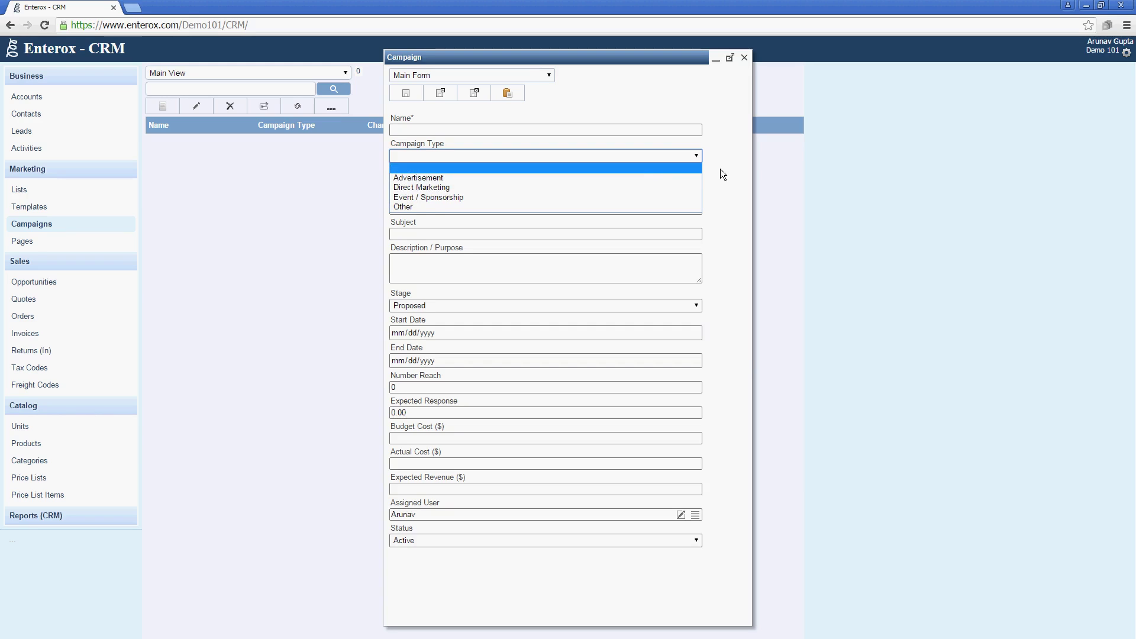
{"action": "left_click", "coordinate": [691, 154]}
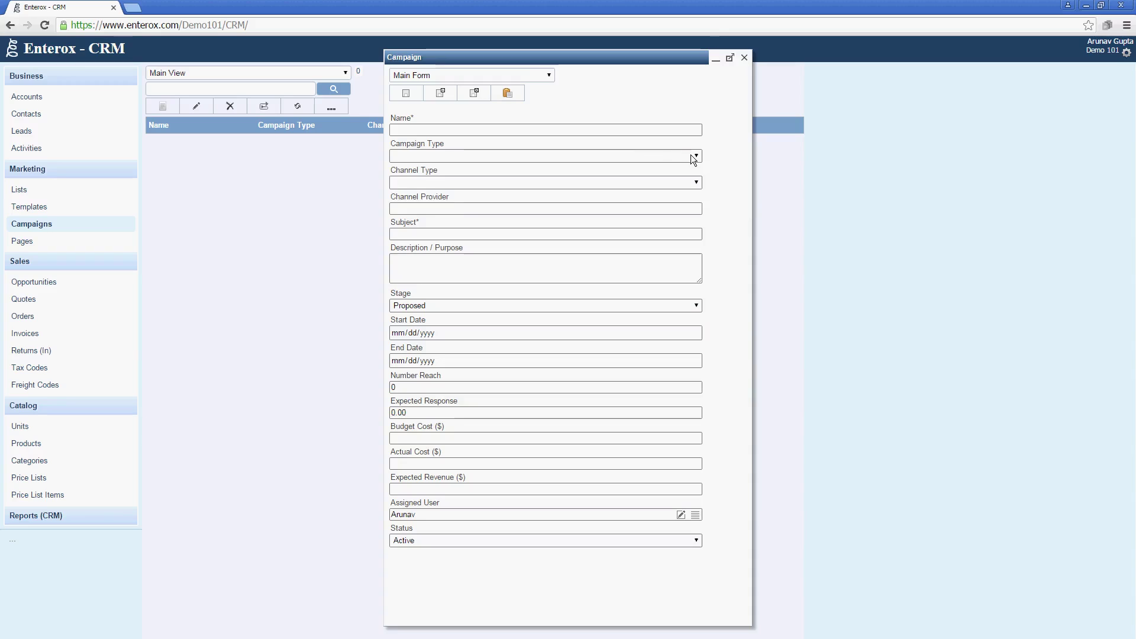
{"action": "left_click", "coordinate": [691, 155]}
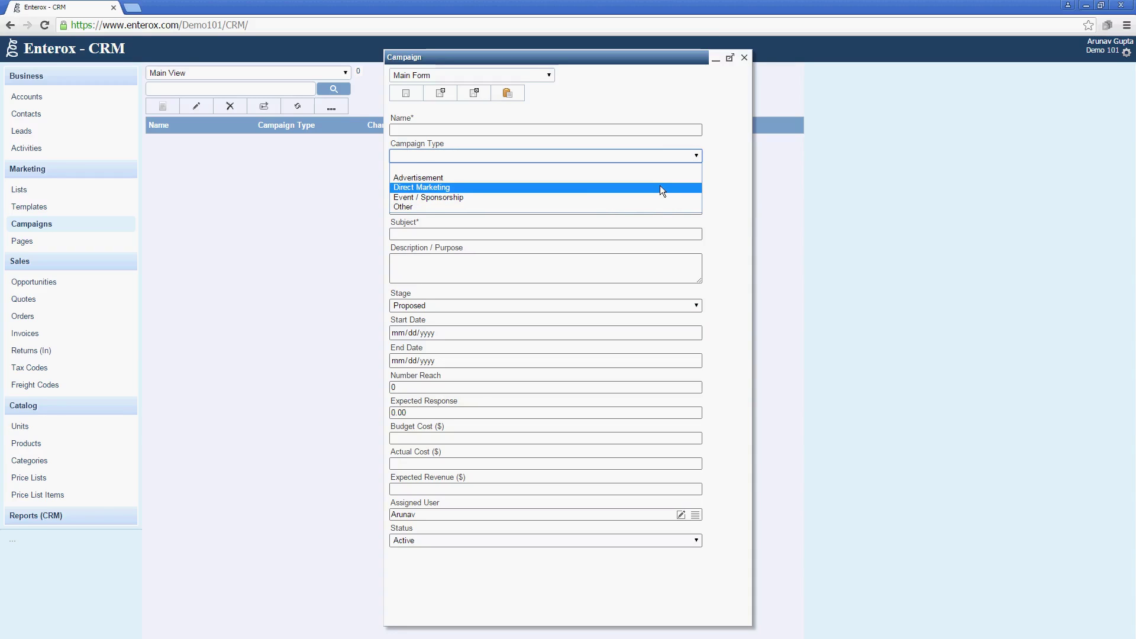
{"action": "left_click", "coordinate": [661, 187]}
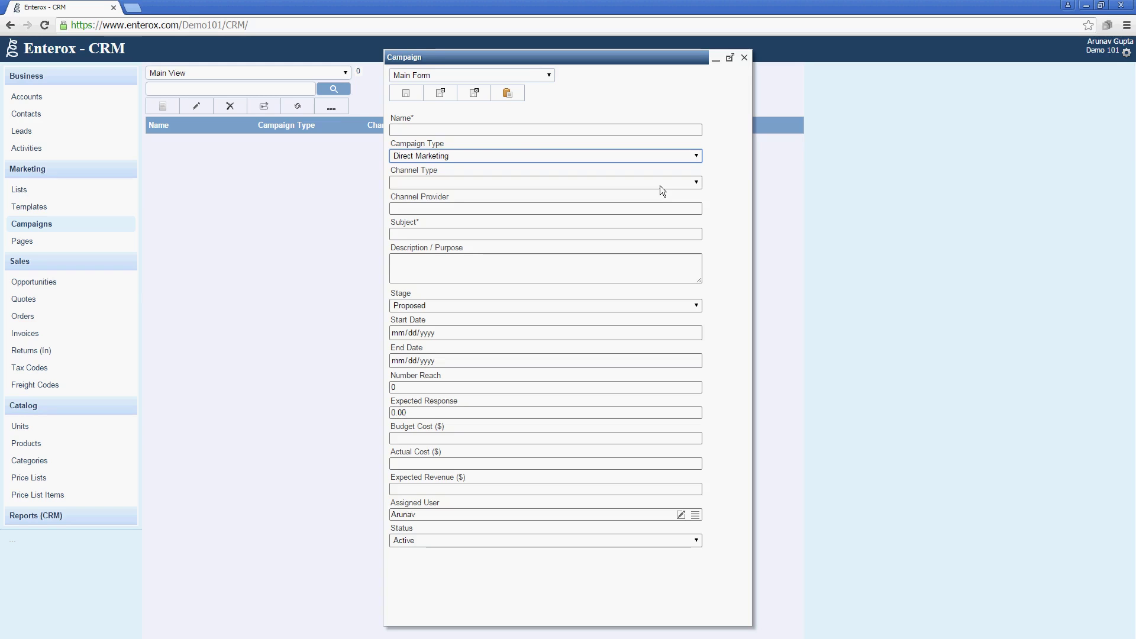
{"action": "left_click", "coordinate": [660, 186]}
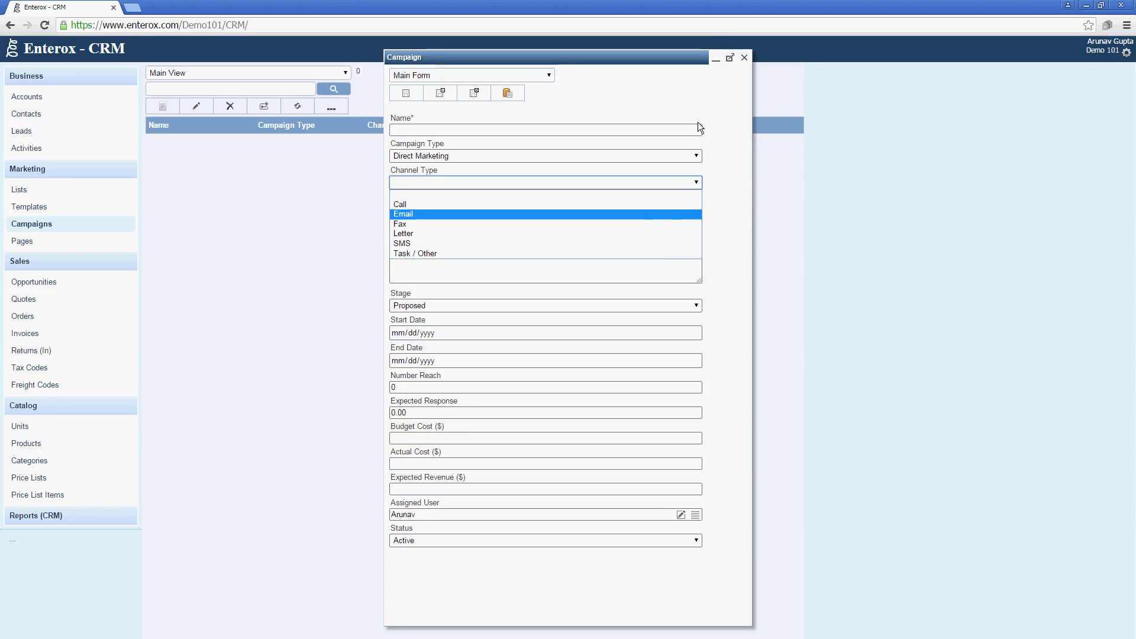
{"action": "left_click", "coordinate": [744, 62]}
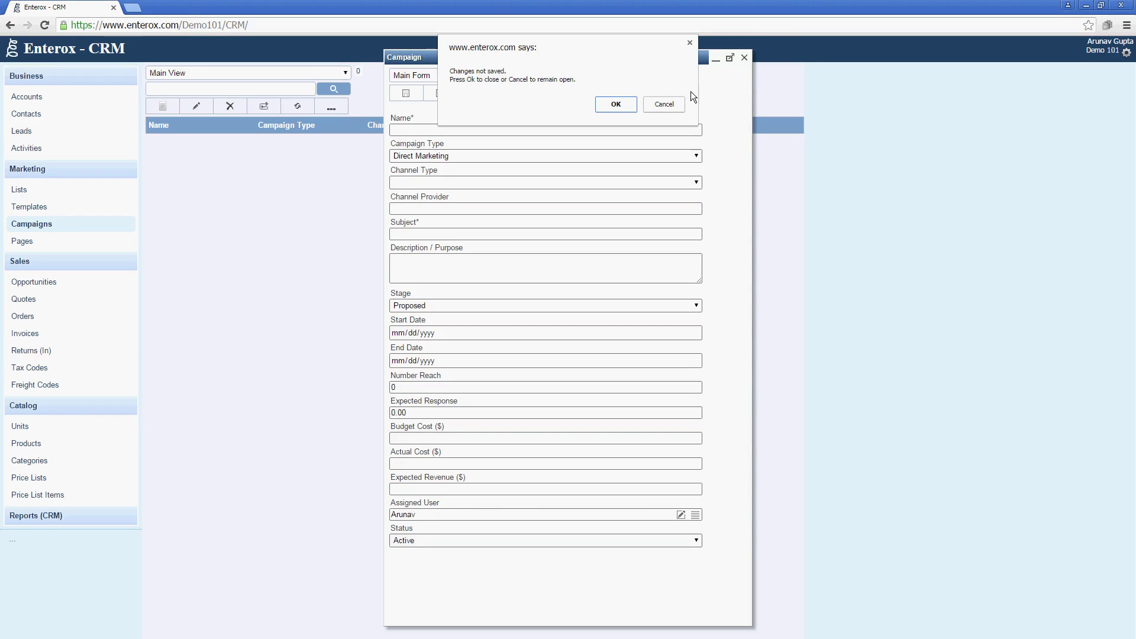
{"action": "left_click", "coordinate": [630, 105]}
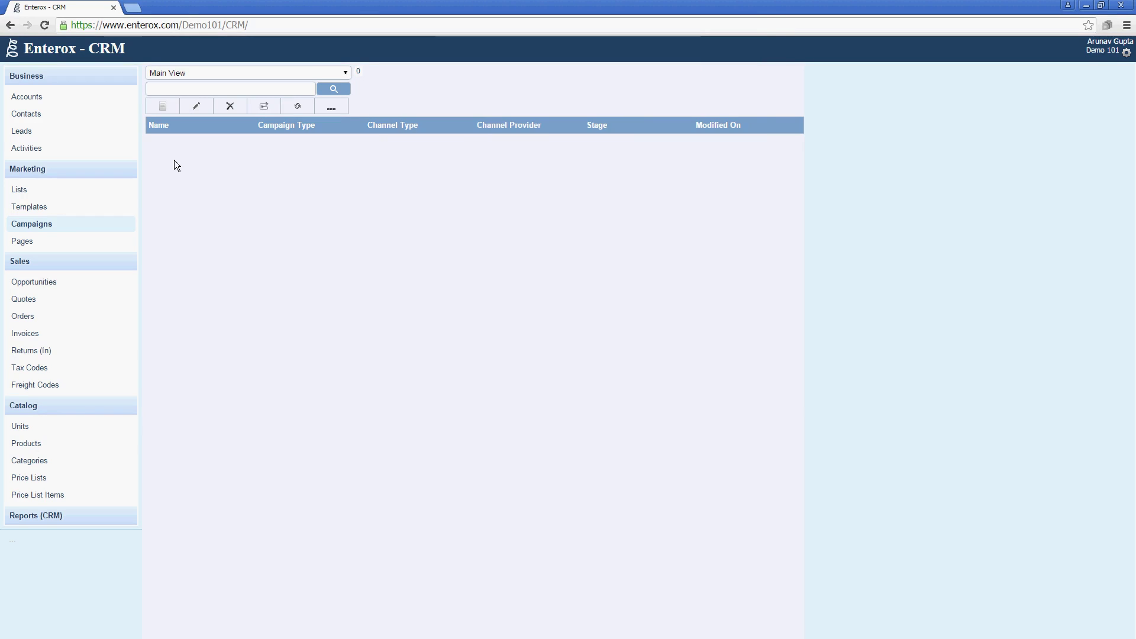
{"action": "left_click", "coordinate": [103, 193]}
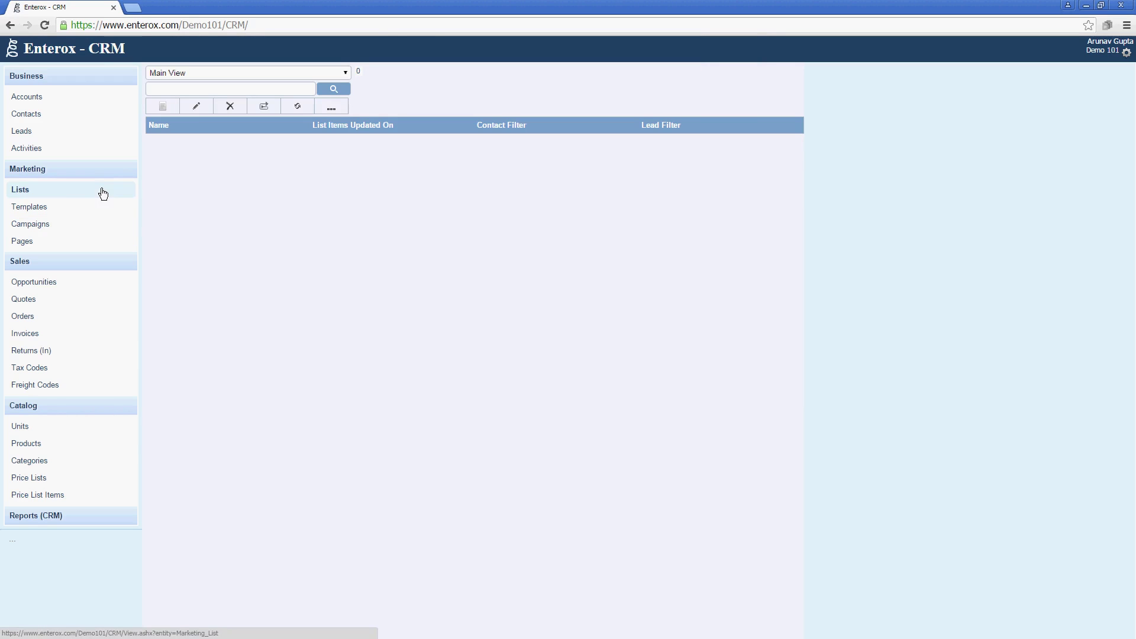
Create list 'Contacts with Phone Numbers' and start its contact filter with operator And.
{"action": "left_click", "coordinate": [167, 106]}
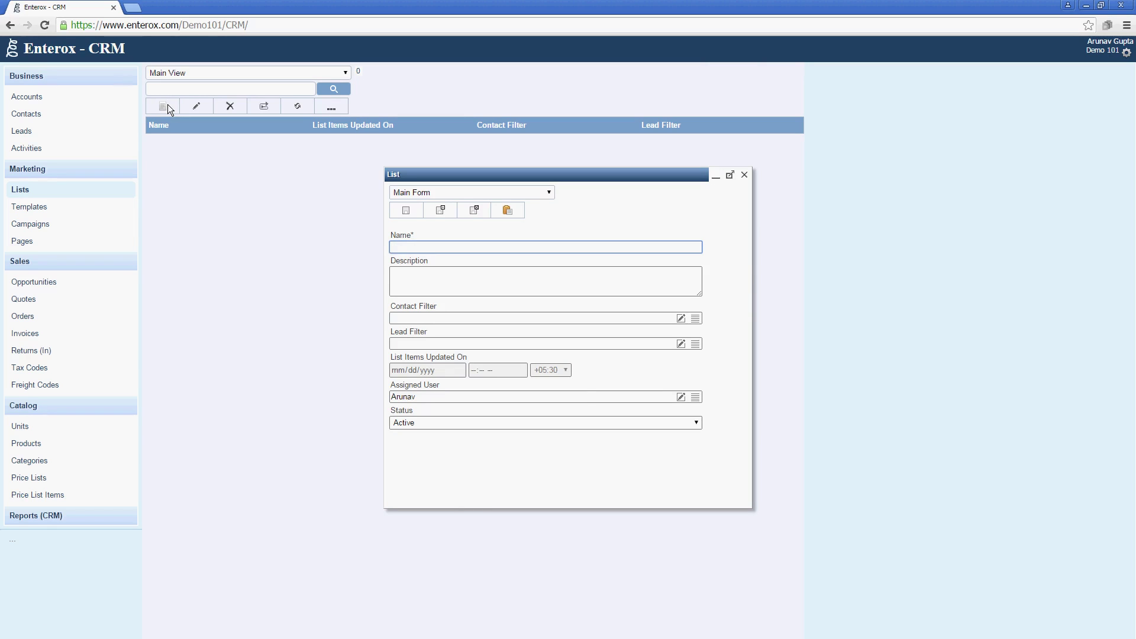
{"action": "type", "text": "Contacts with Phone Numbers"}
{"action": "left_click", "coordinate": [681, 319]}
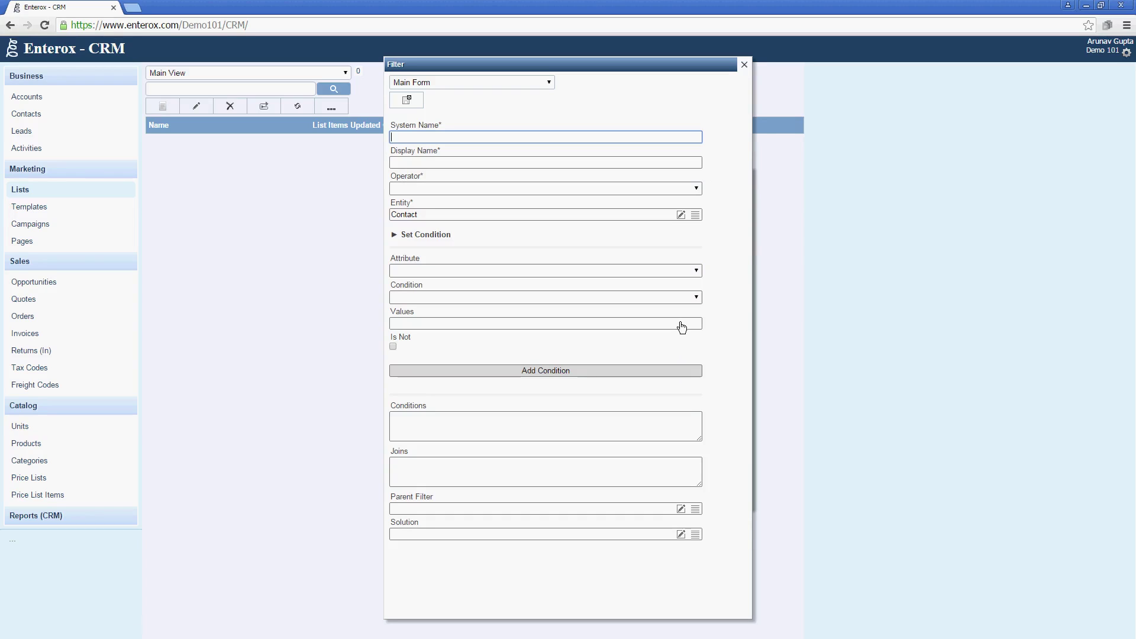
{"action": "type", "text": "Contacts WithPhoneNumbers"}
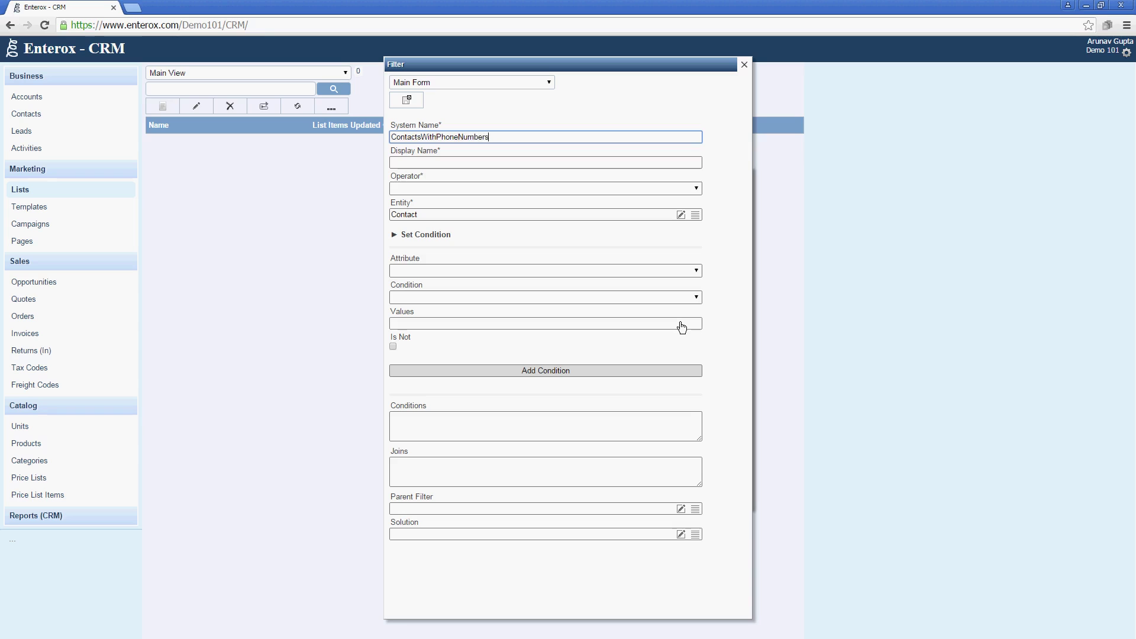
{"action": "key", "text": "BackSpace"}
{"action": "key", "text": "Tab"}
{"action": "type", "text": "Con"}
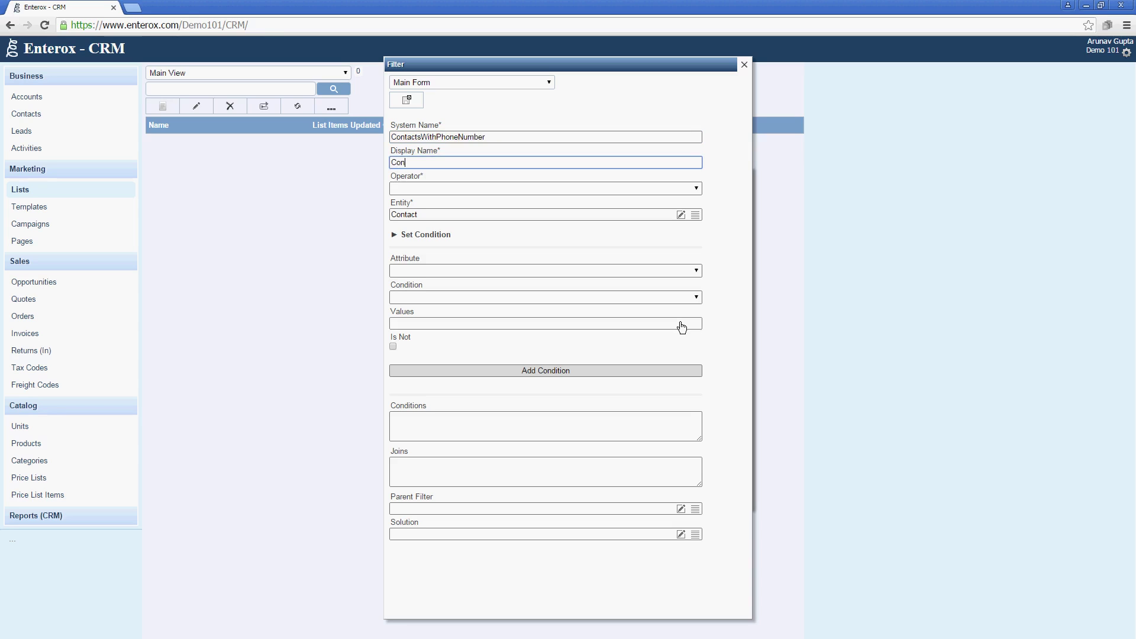
{"action": "type", "text": "tacts with Phone Numbers"}
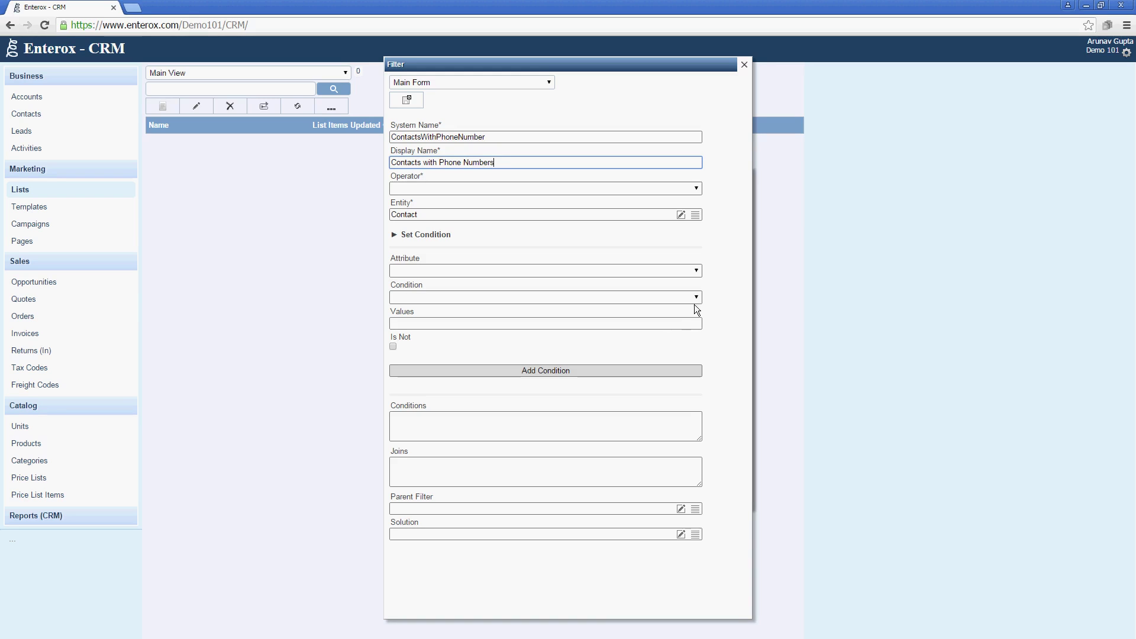
{"action": "key", "text": "Tab"}
{"action": "key", "text": "Down"}
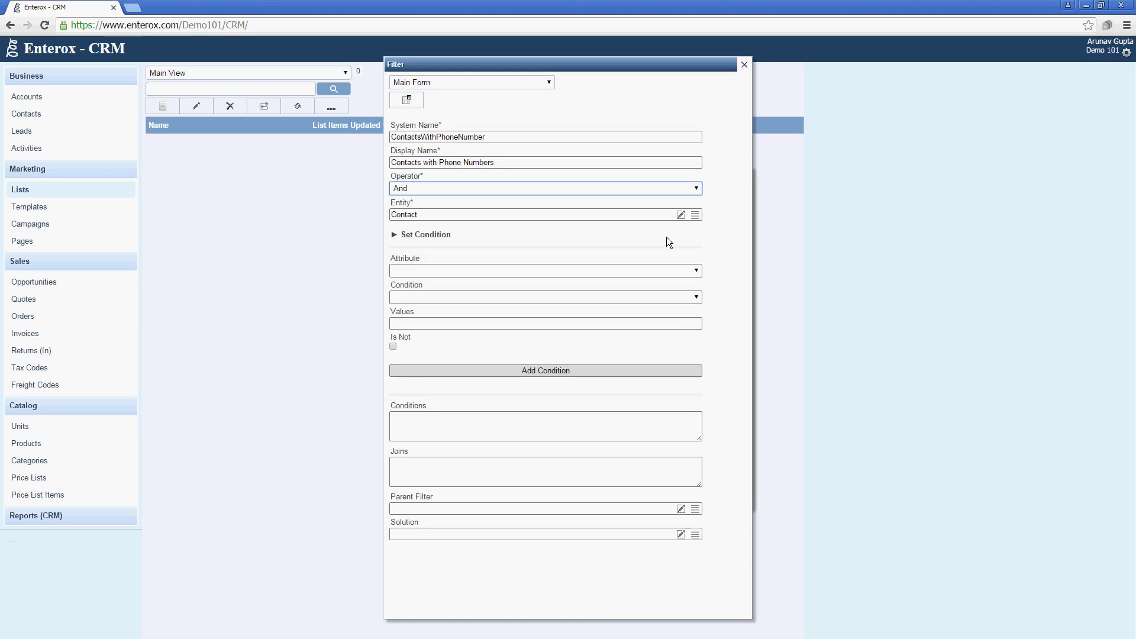
Add a Phone Is Not IsNull condition to the filter and save it to the list.
{"action": "left_click", "coordinate": [662, 272]}
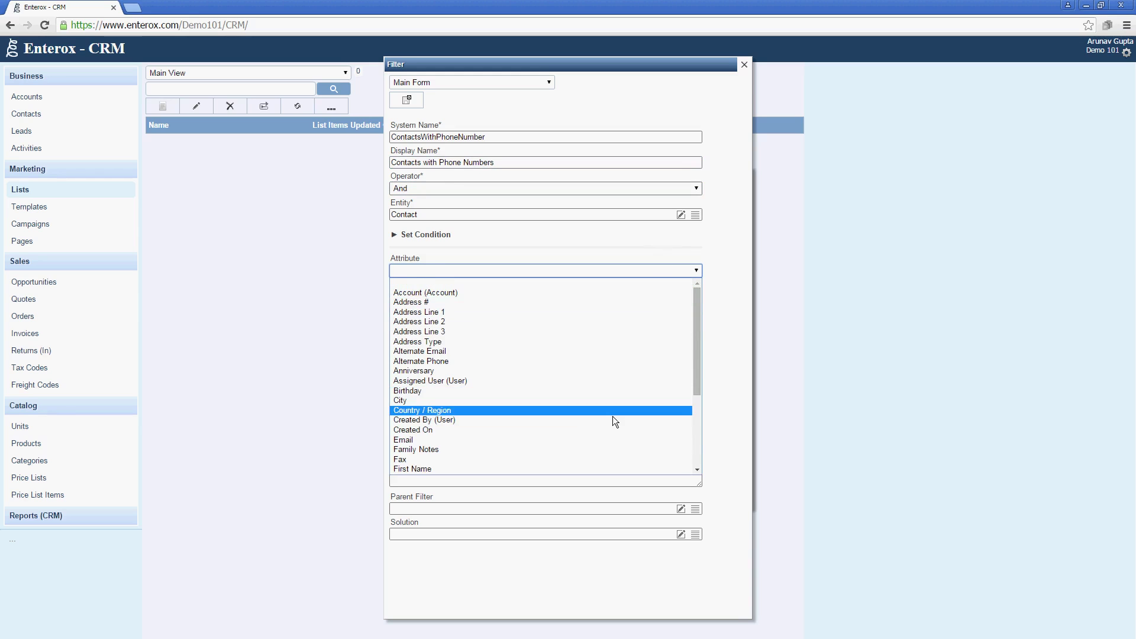
{"action": "scroll", "coordinate": [589, 424], "scroll_direction": "down", "scroll_amount": 4}
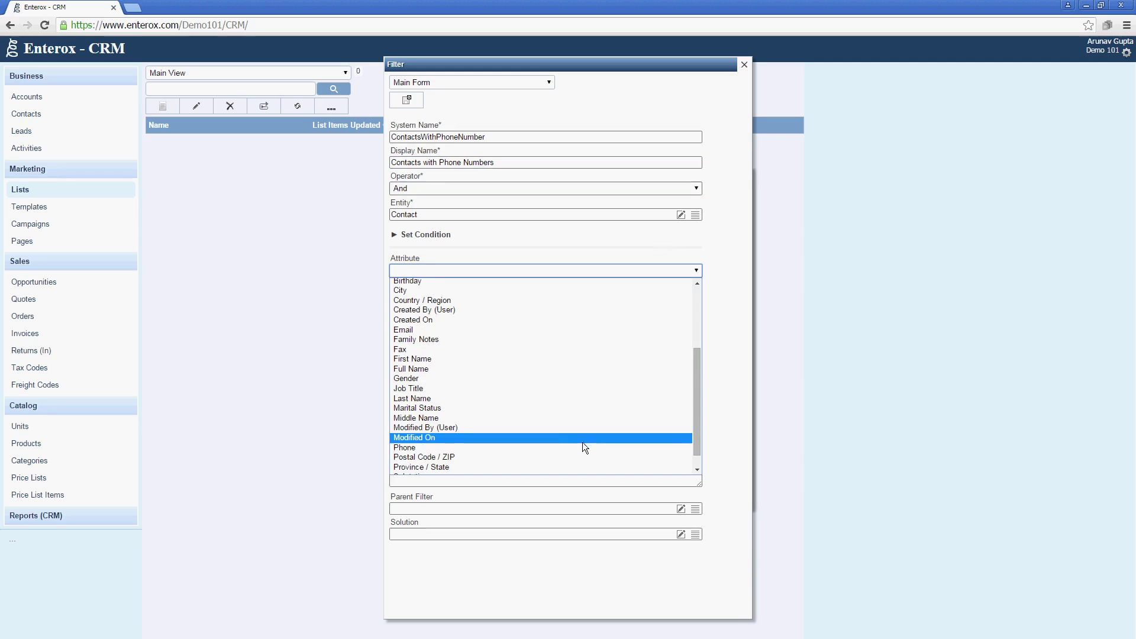
{"action": "left_click", "coordinate": [585, 448]}
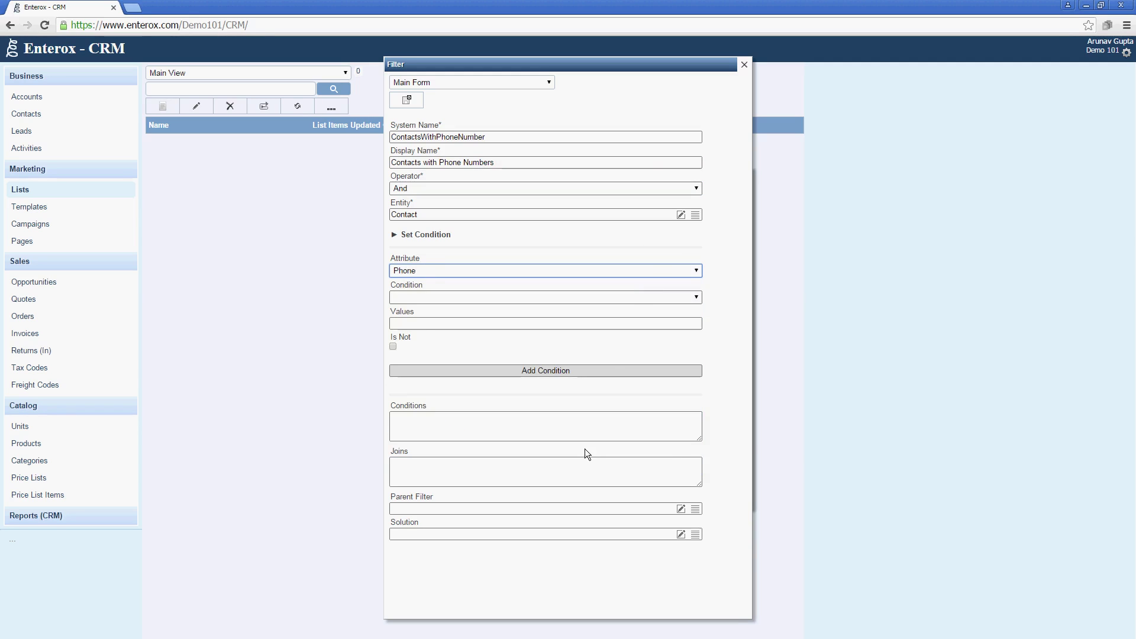
{"action": "left_click", "coordinate": [631, 294]}
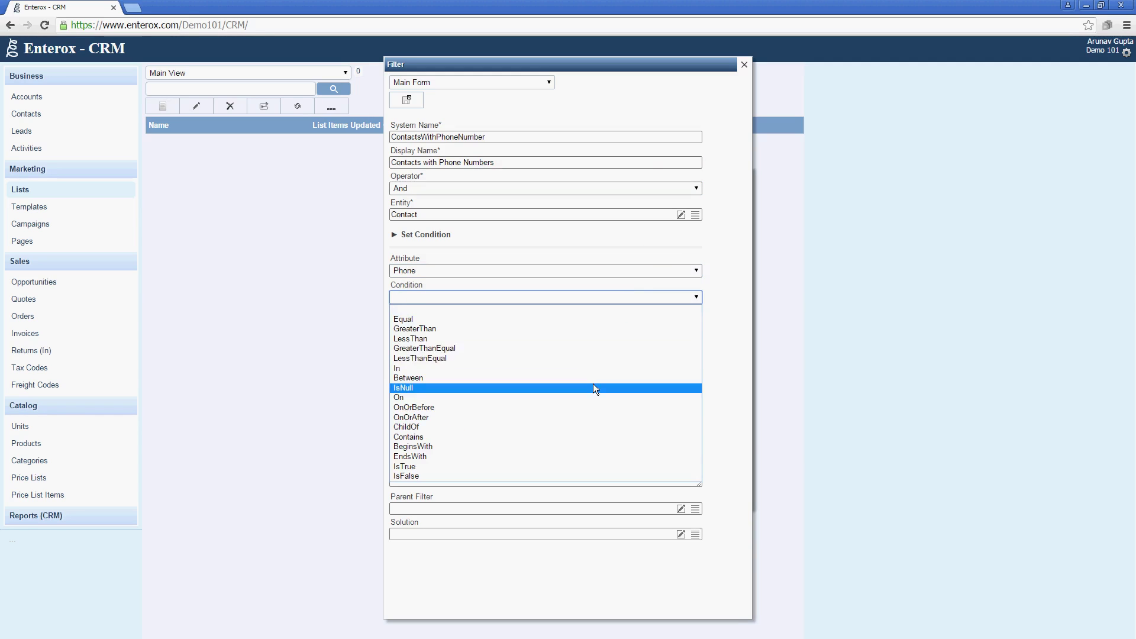
{"action": "left_click", "coordinate": [594, 388]}
{"action": "left_click", "coordinate": [393, 347]}
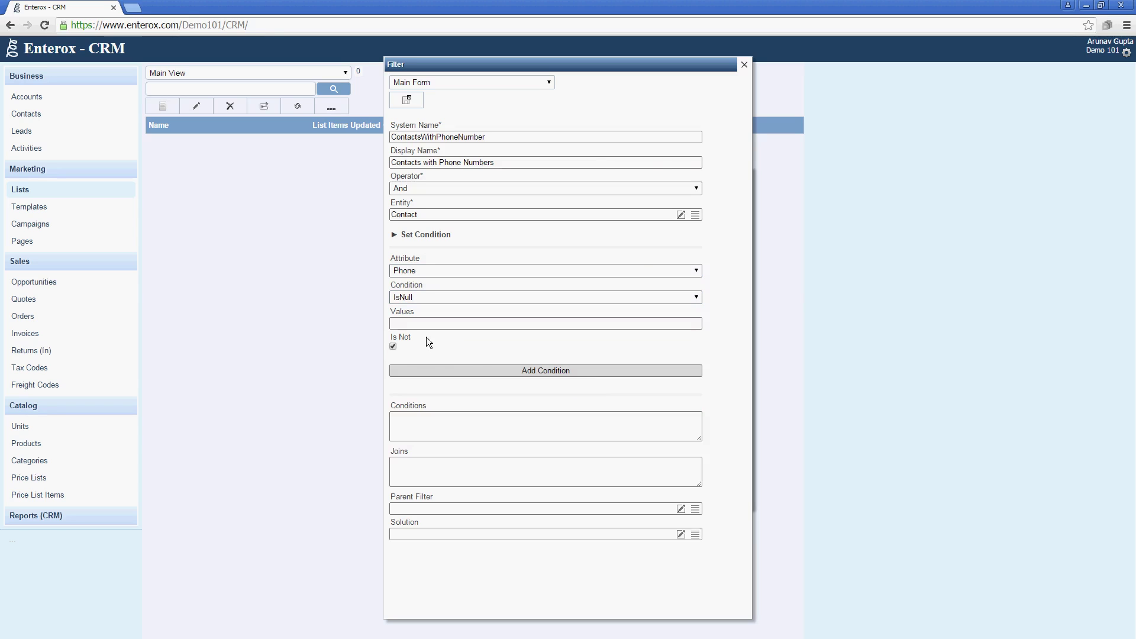
{"action": "left_click", "coordinate": [428, 368]}
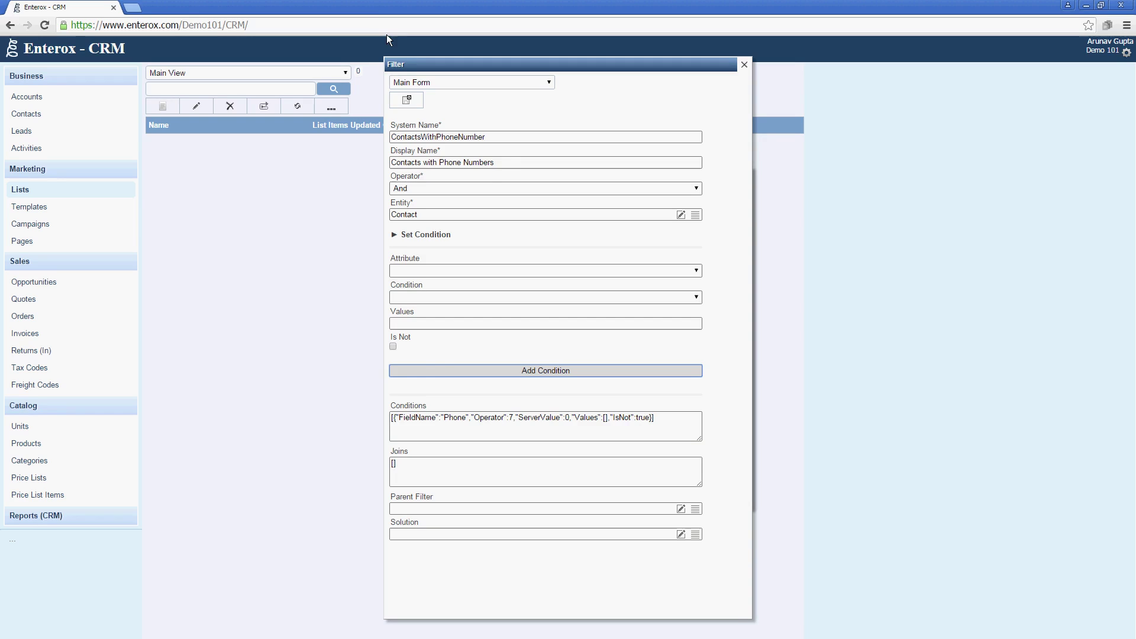
{"action": "left_click", "coordinate": [401, 97]}
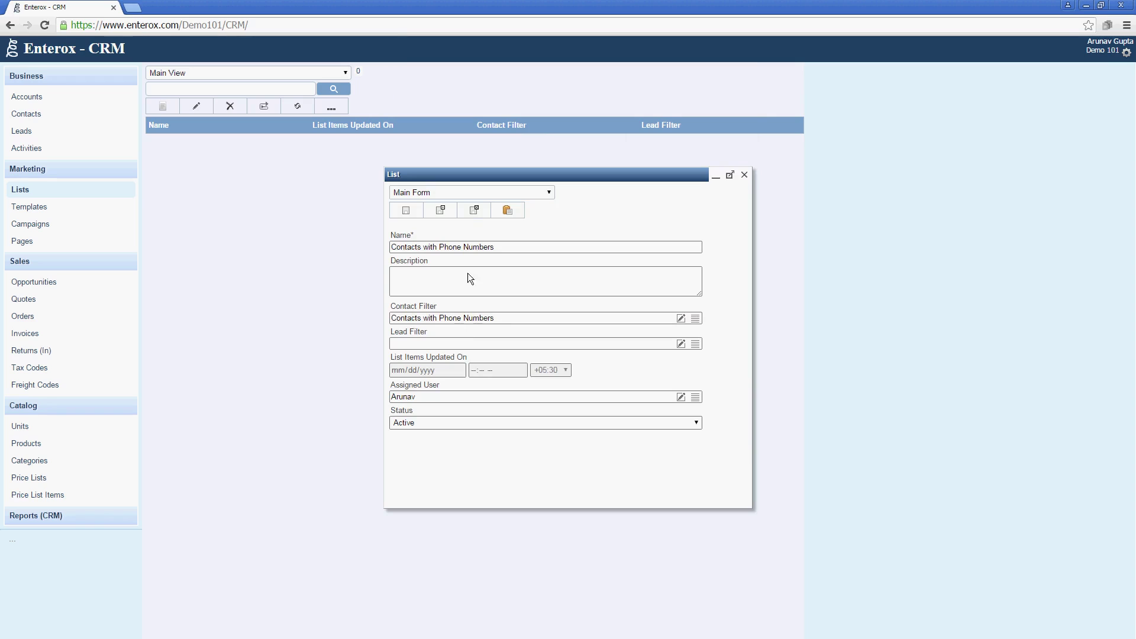
Save the Contacts with Phone Numbers list and generate its list member items.
{"action": "left_click", "coordinate": [474, 210]}
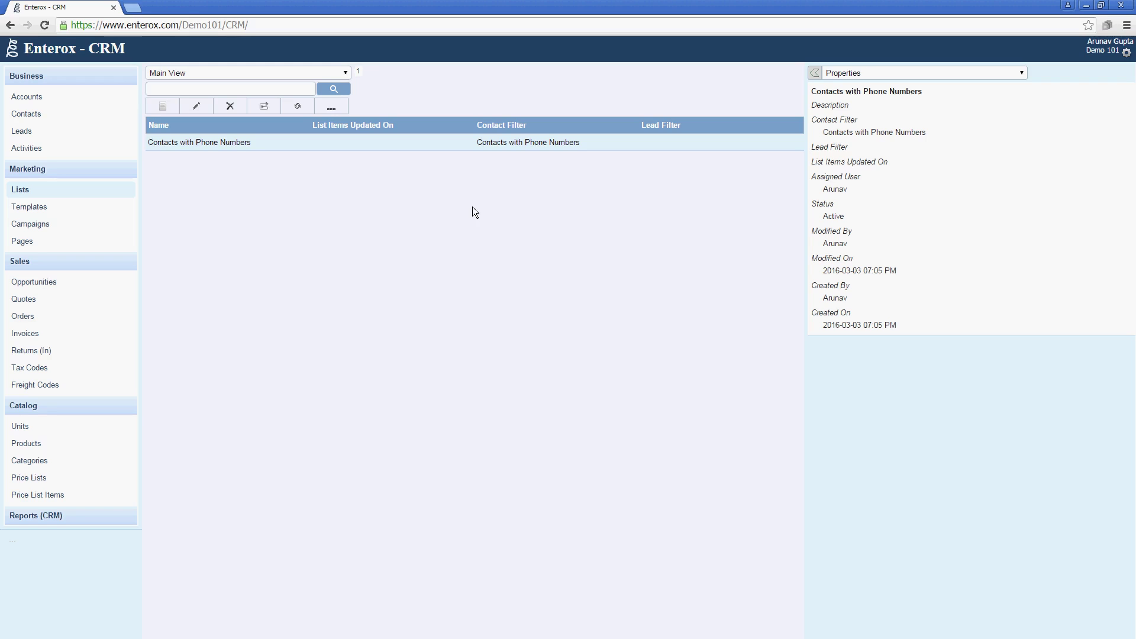
{"action": "left_click", "coordinate": [331, 107]}
{"action": "left_click", "coordinate": [545, 359]}
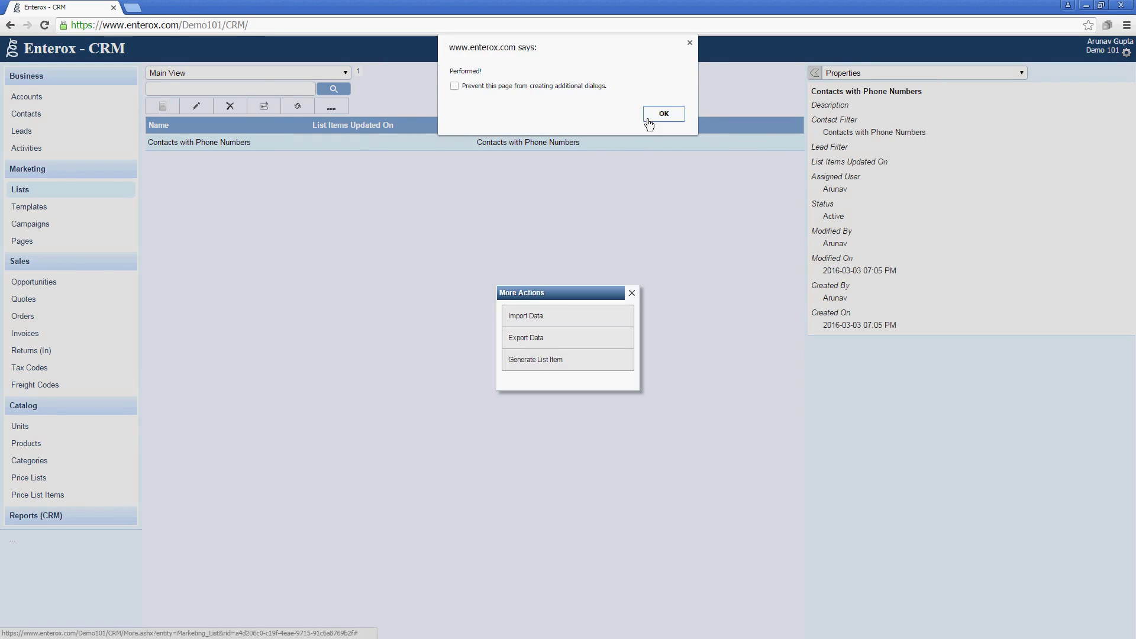
{"action": "left_click", "coordinate": [654, 116]}
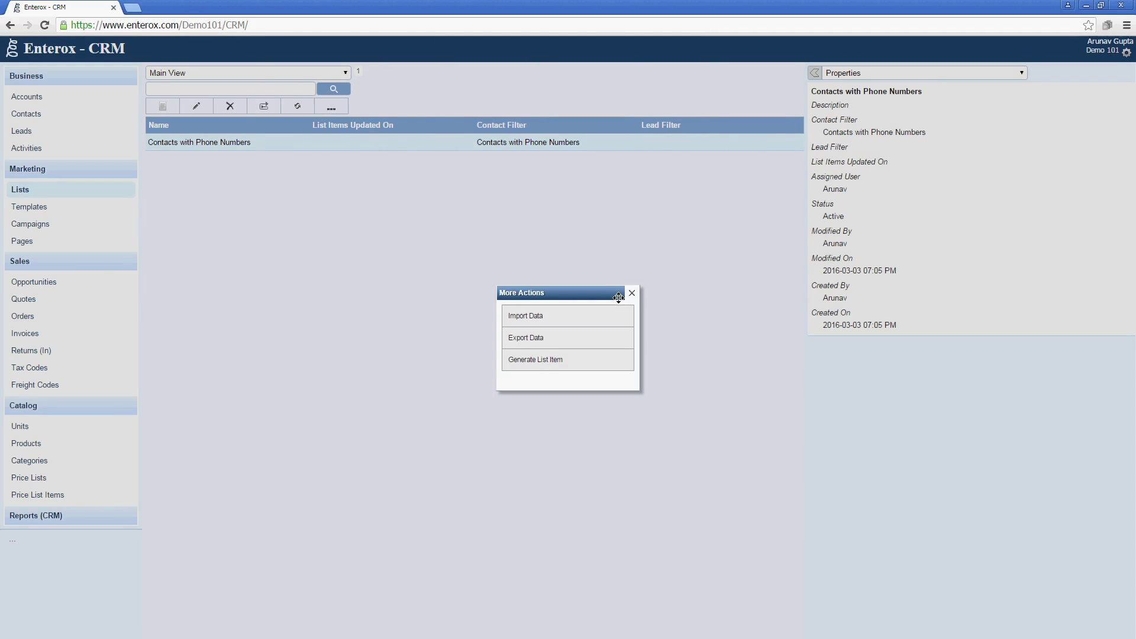
{"action": "left_click", "coordinate": [632, 293]}
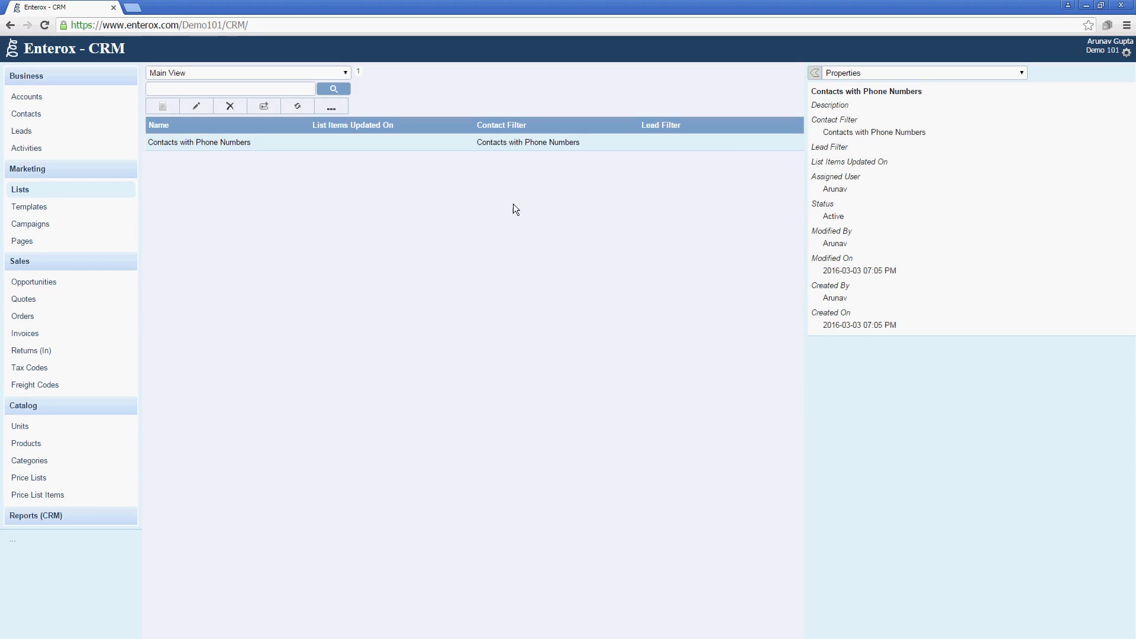
Review the list's single contact member, then start a new campaign record.
{"action": "left_click", "coordinate": [922, 74]}
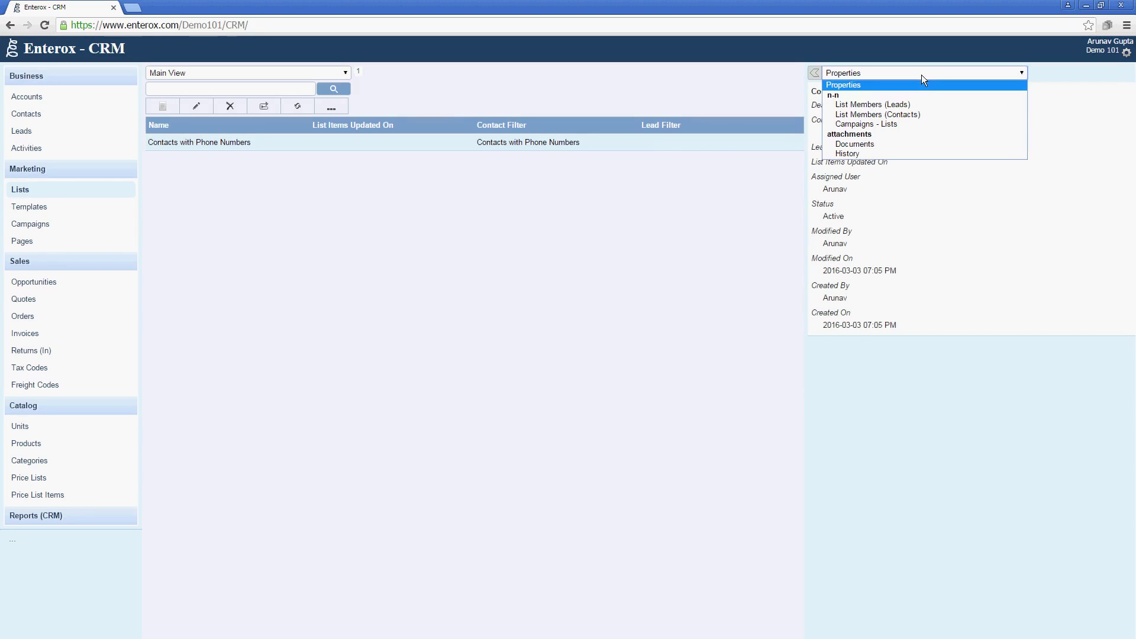
{"action": "left_click", "coordinate": [932, 116]}
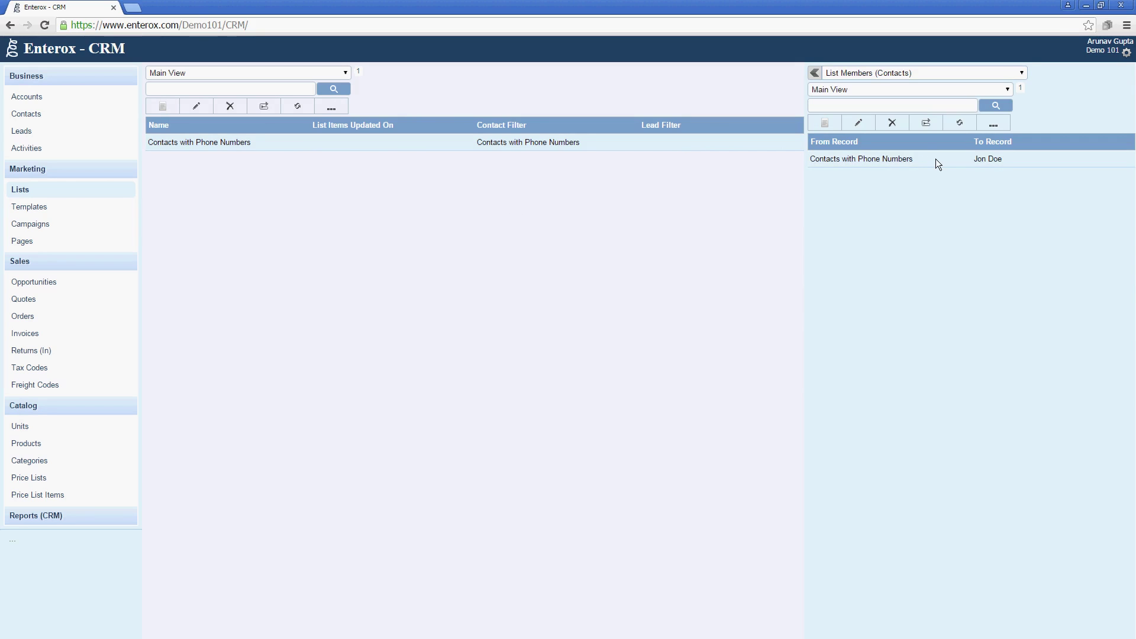
{"action": "left_click", "coordinate": [99, 114]}
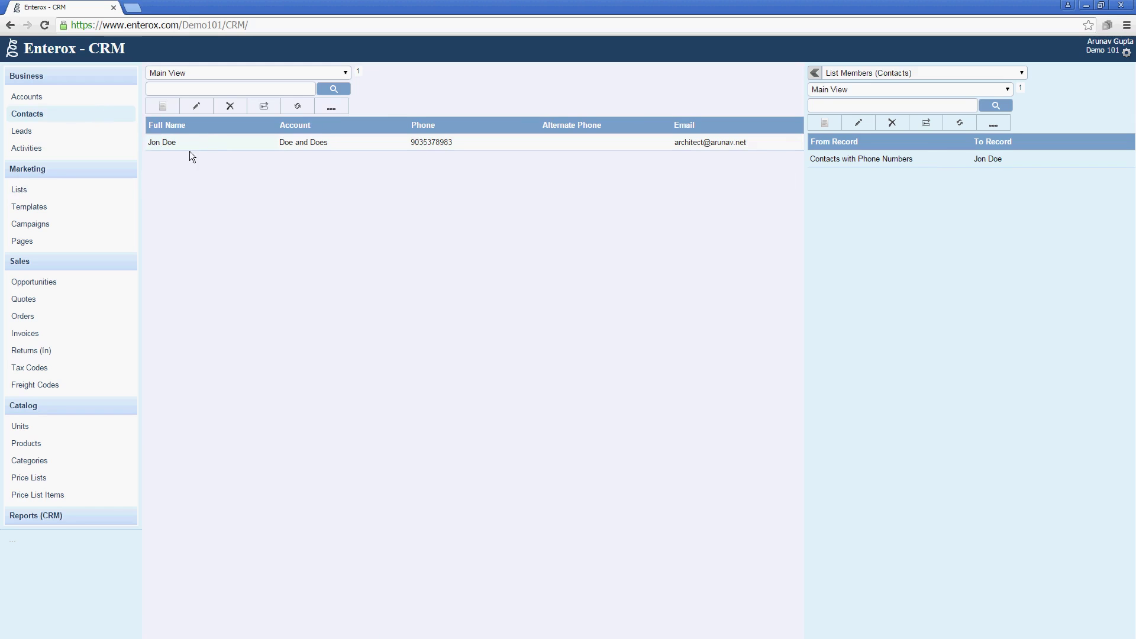
{"action": "left_click", "coordinate": [92, 197]}
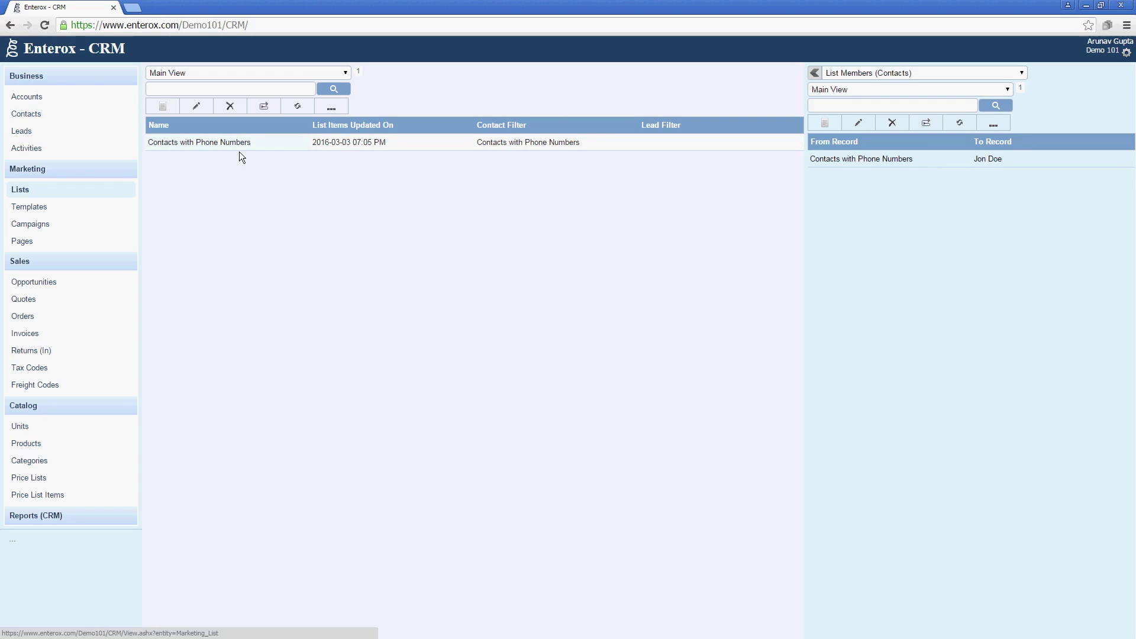
{"action": "left_click", "coordinate": [243, 143]}
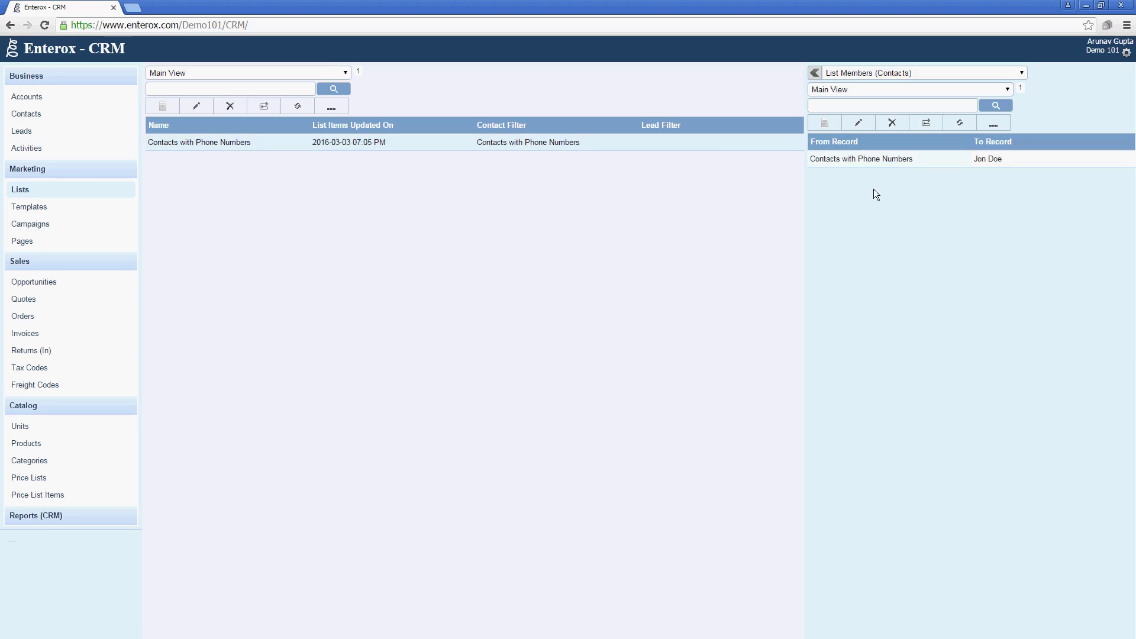
{"action": "left_click", "coordinate": [108, 223]}
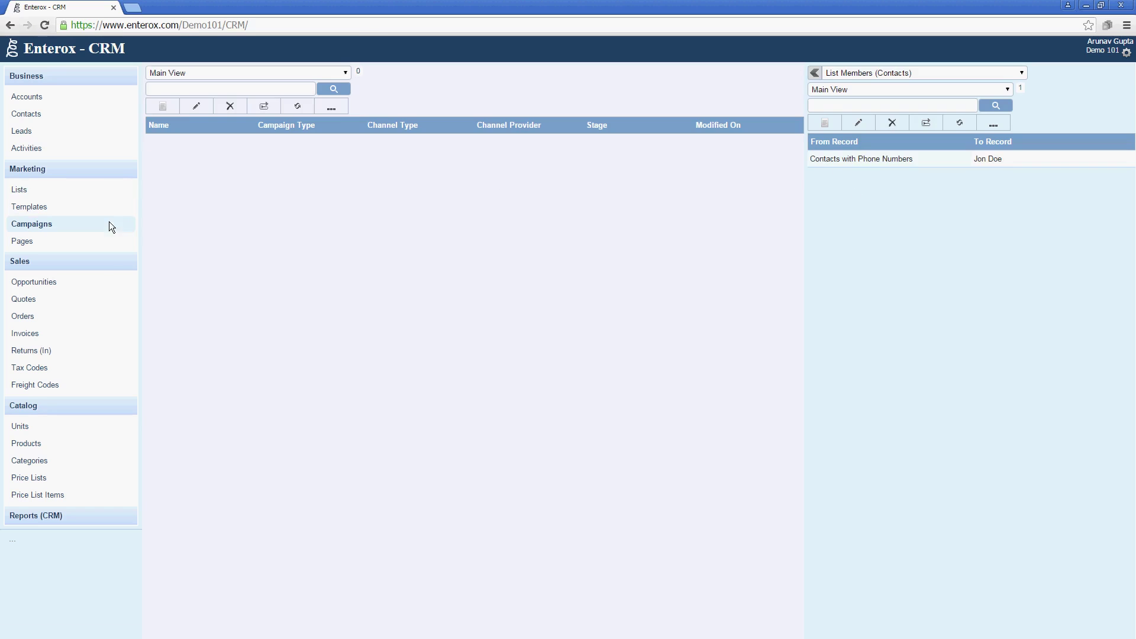
{"action": "left_click", "coordinate": [176, 111]}
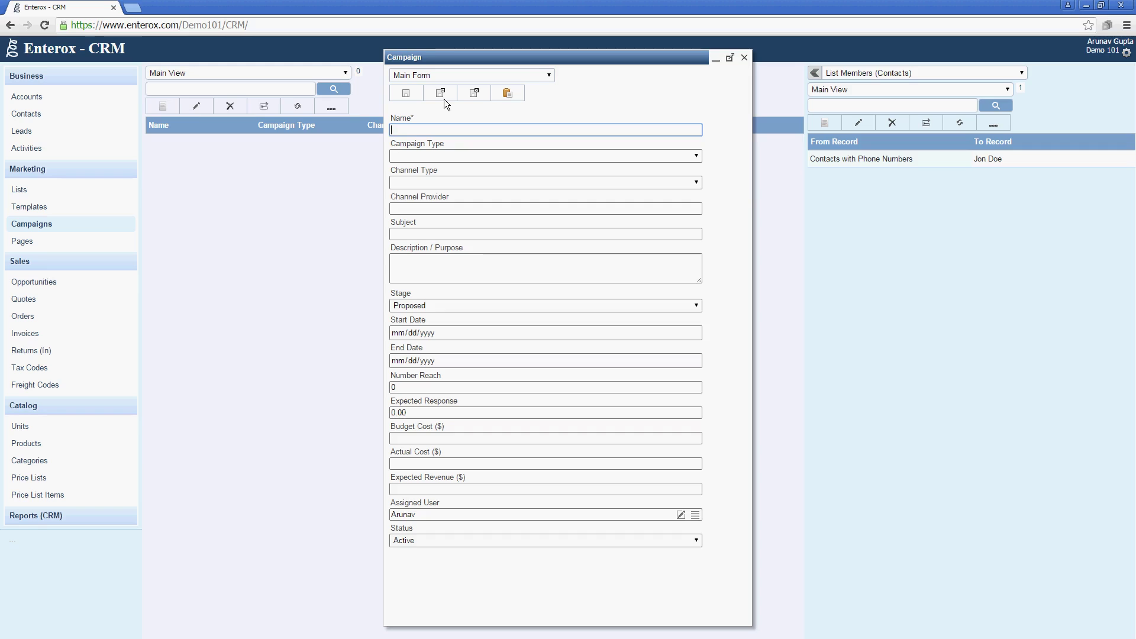
Name the campaign 'SMS Campaign' with type Direct Marketing and channel type SMS.
{"action": "type", "text": "SM S Campaign"}
{"action": "key", "text": "Tab"}
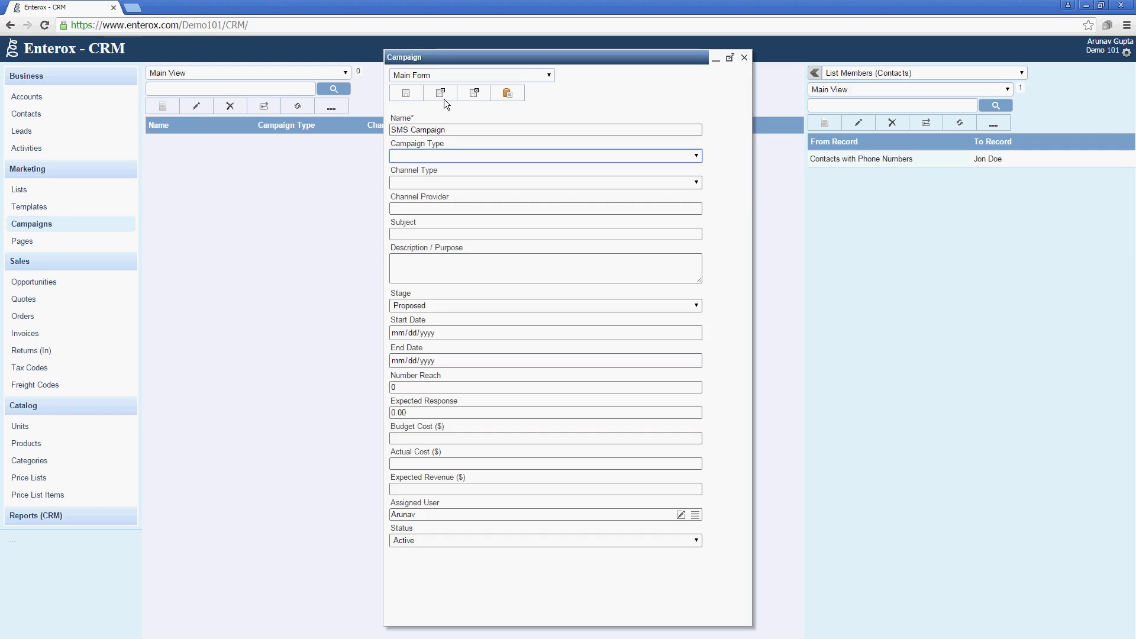
{"action": "left_click", "coordinate": [461, 158]}
{"action": "left_click", "coordinate": [456, 184]}
{"action": "left_click", "coordinate": [456, 184]}
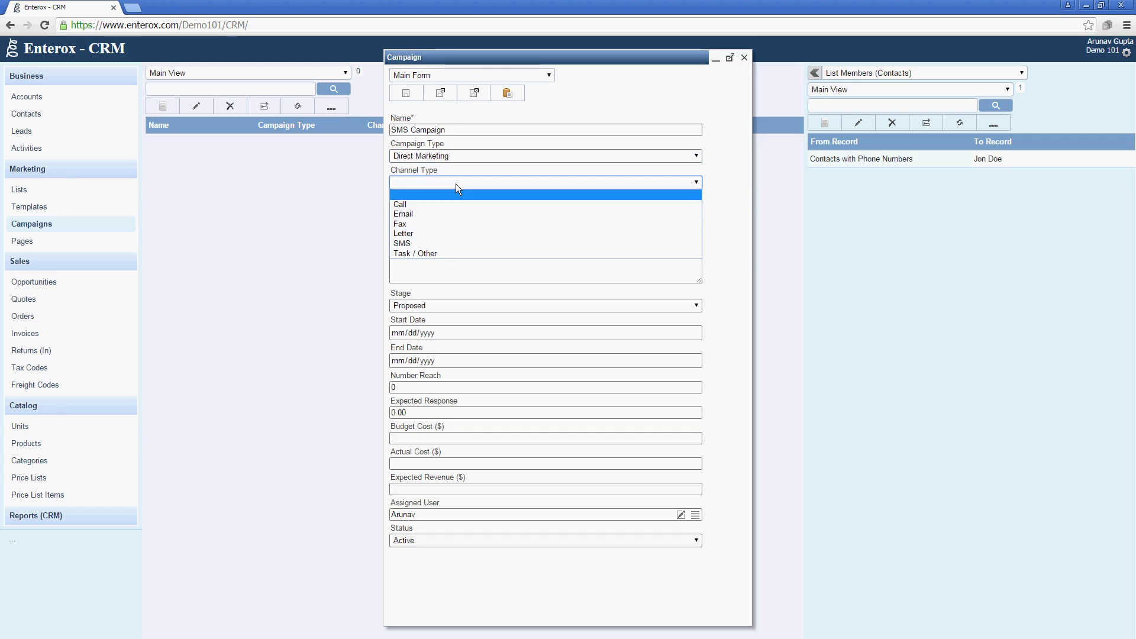
{"action": "left_click", "coordinate": [466, 241]}
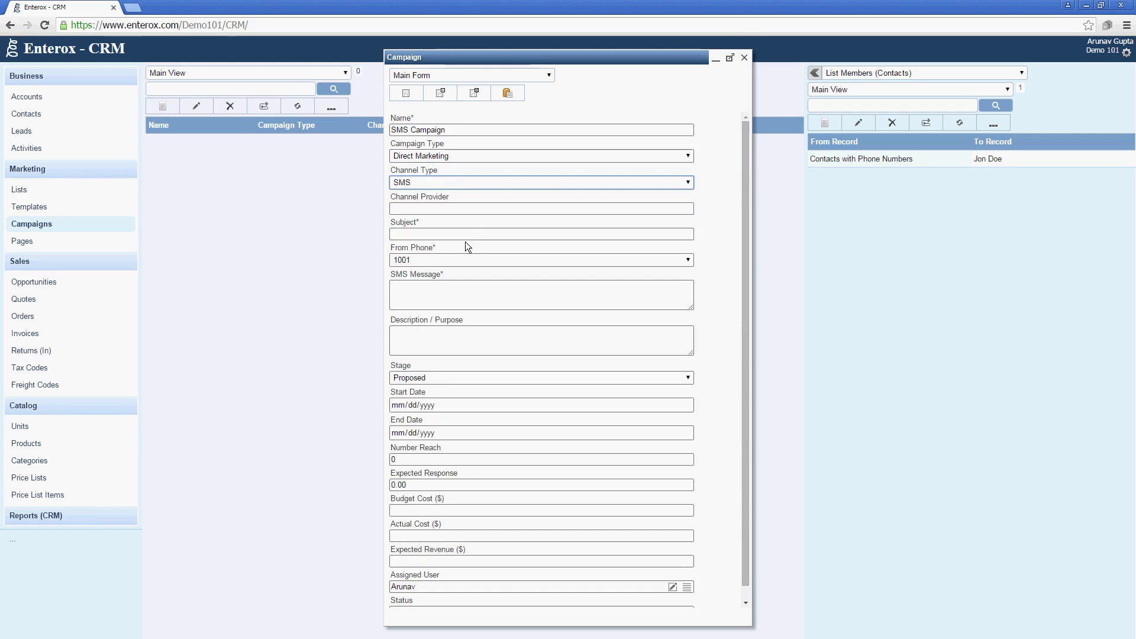
{"action": "left_click", "coordinate": [474, 208]}
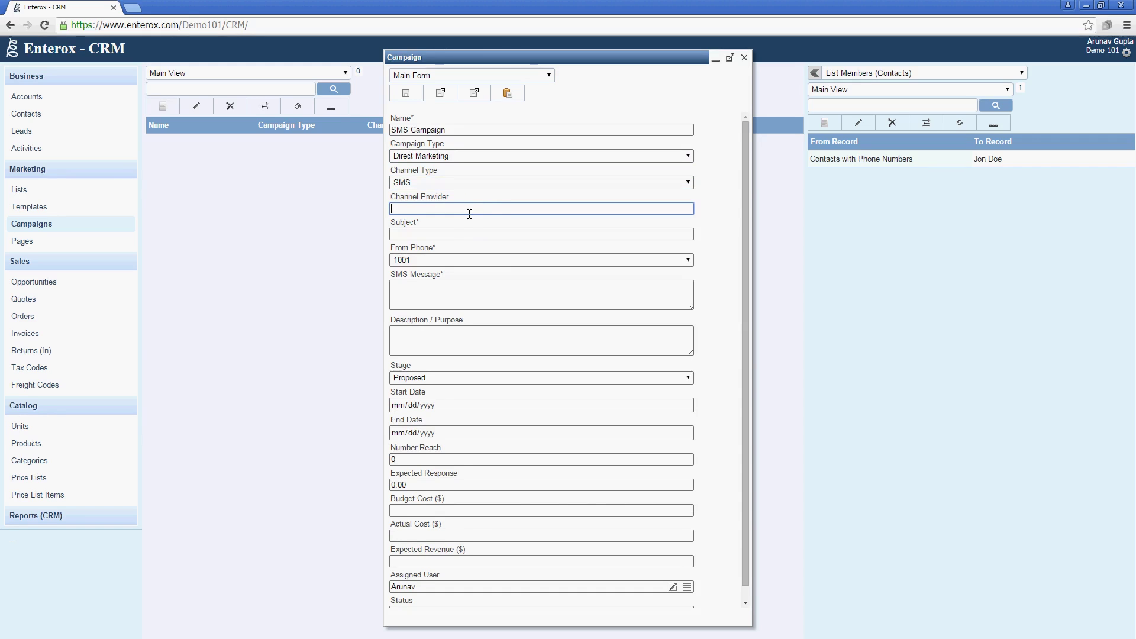
{"action": "left_click", "coordinate": [463, 236]}
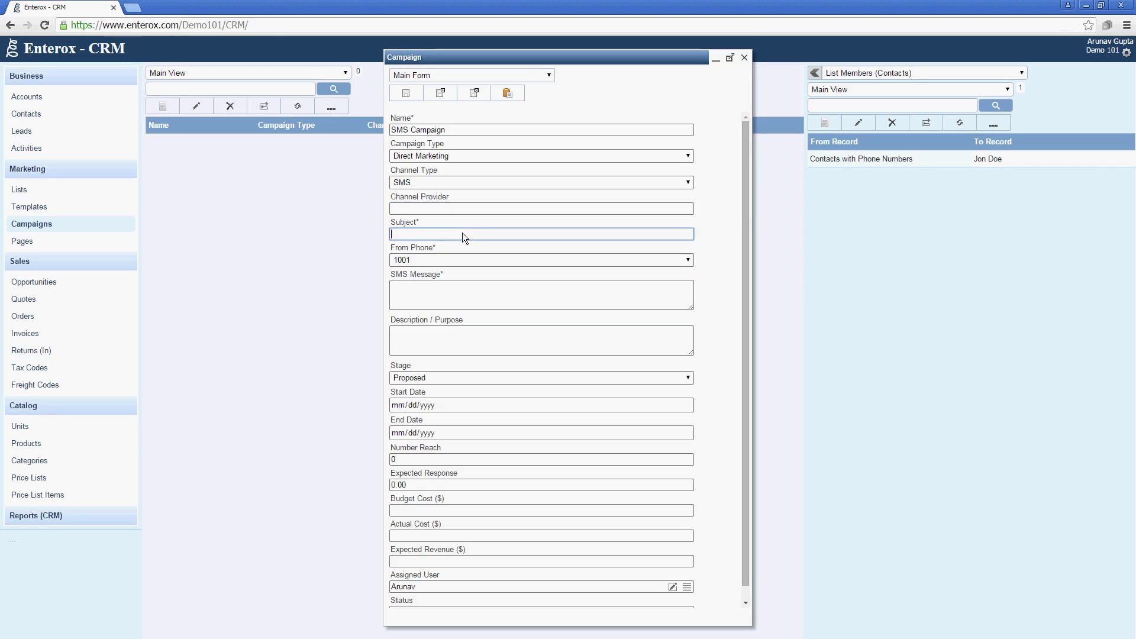
{"action": "type", "text": "Promotional Launch"}
{"action": "key", "text": "Home"}
{"action": "key", "text": "ctrl+shift+Right"}
{"action": "type", "text": "Product"}
{"action": "key", "text": "Tab"}
{"action": "key", "text": "Tab"}
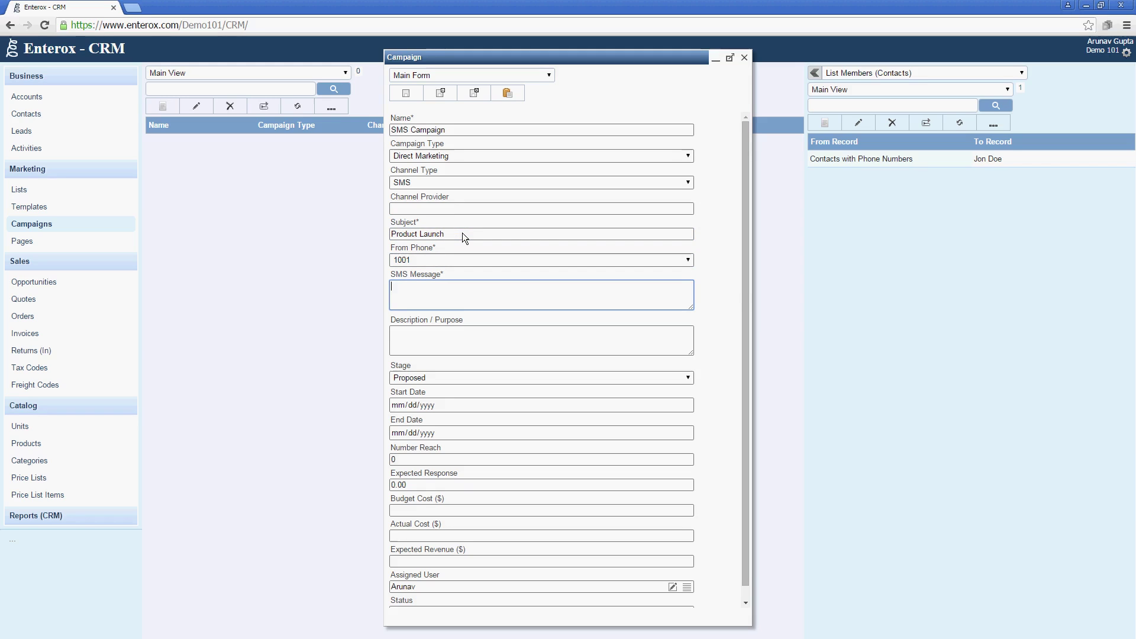
{"action": "type", "text": "Hi (@ContactName) , wish to "}
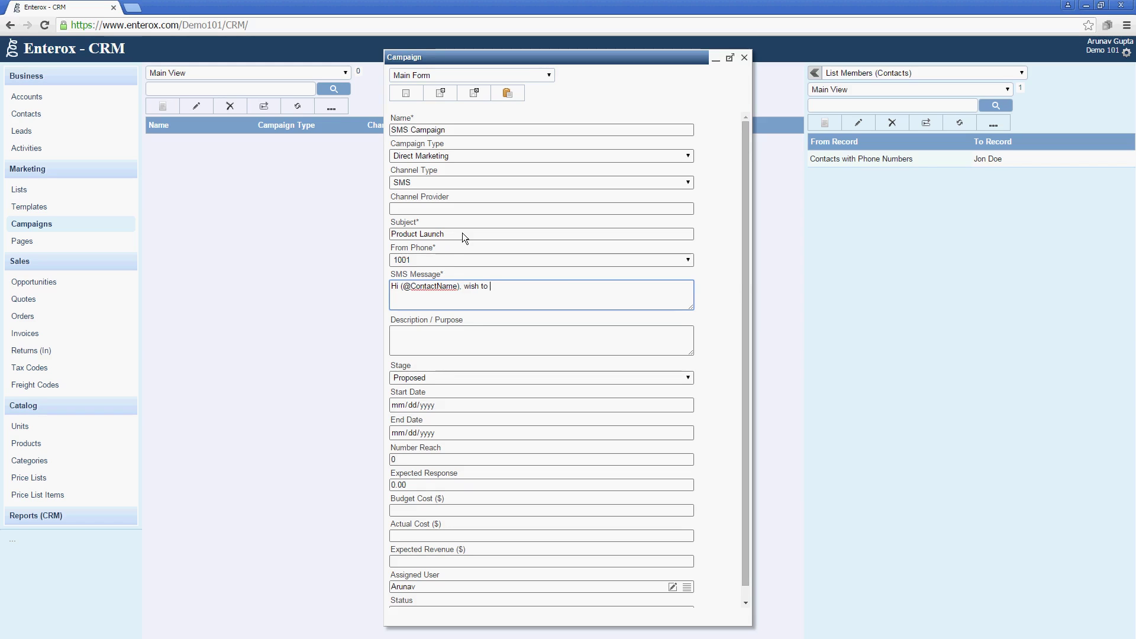
{"action": "type", "text": "inform you about the launch of our"}
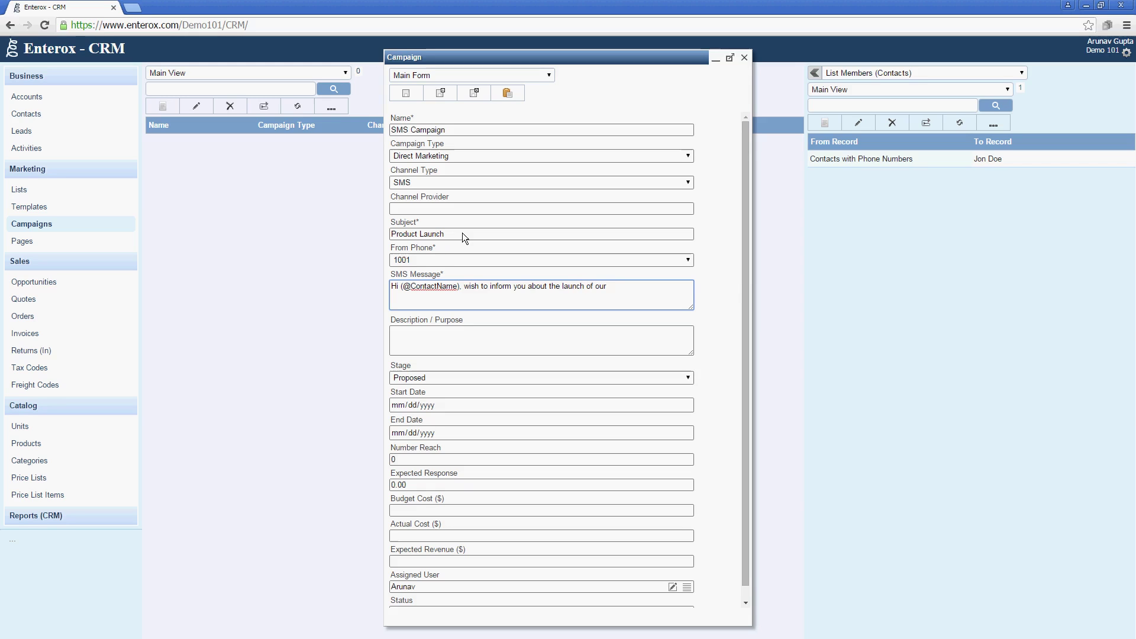
{"action": "type", "text": " SCM su"}
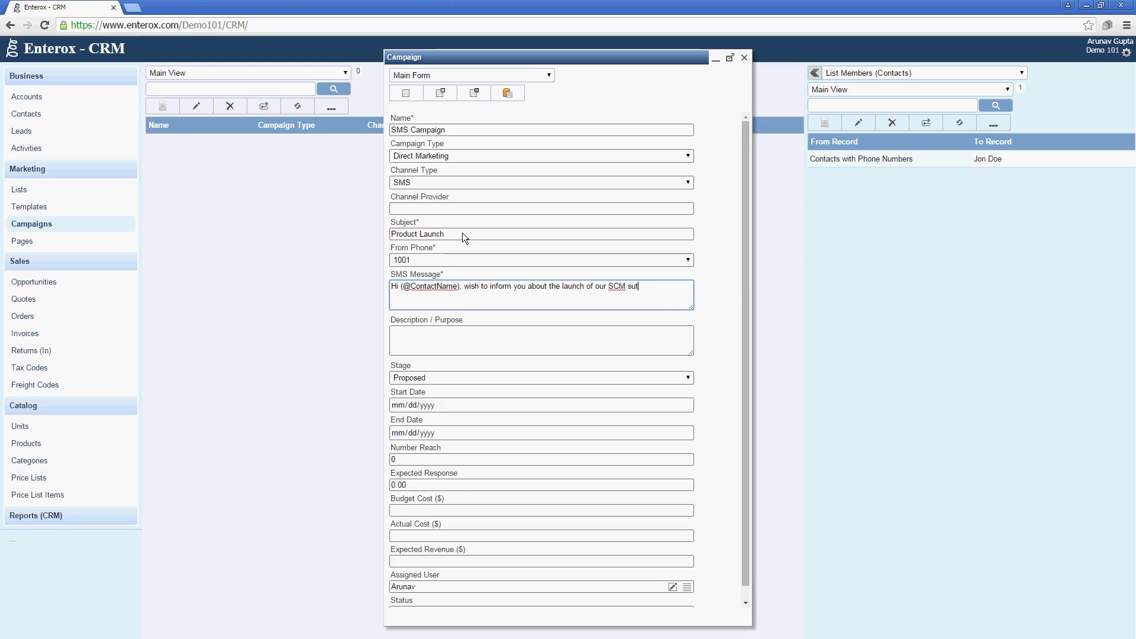
{"action": "type", "text": "ite."}
{"action": "left_click", "coordinate": [474, 331]}
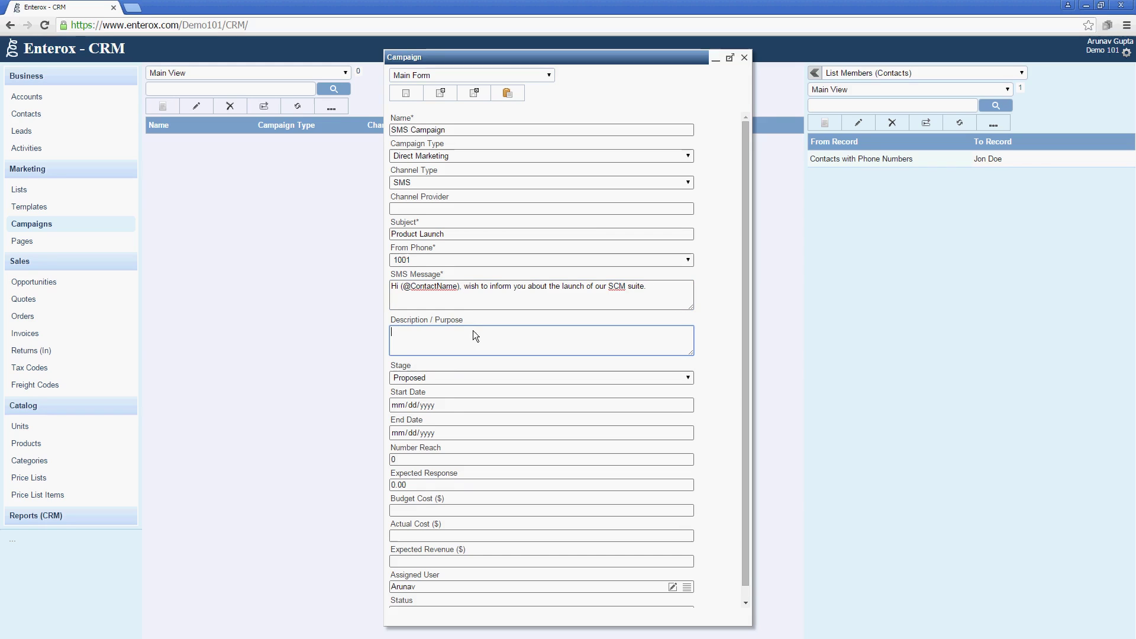
{"action": "scroll", "coordinate": [474, 330], "scroll_direction": "down", "scroll_amount": 1}
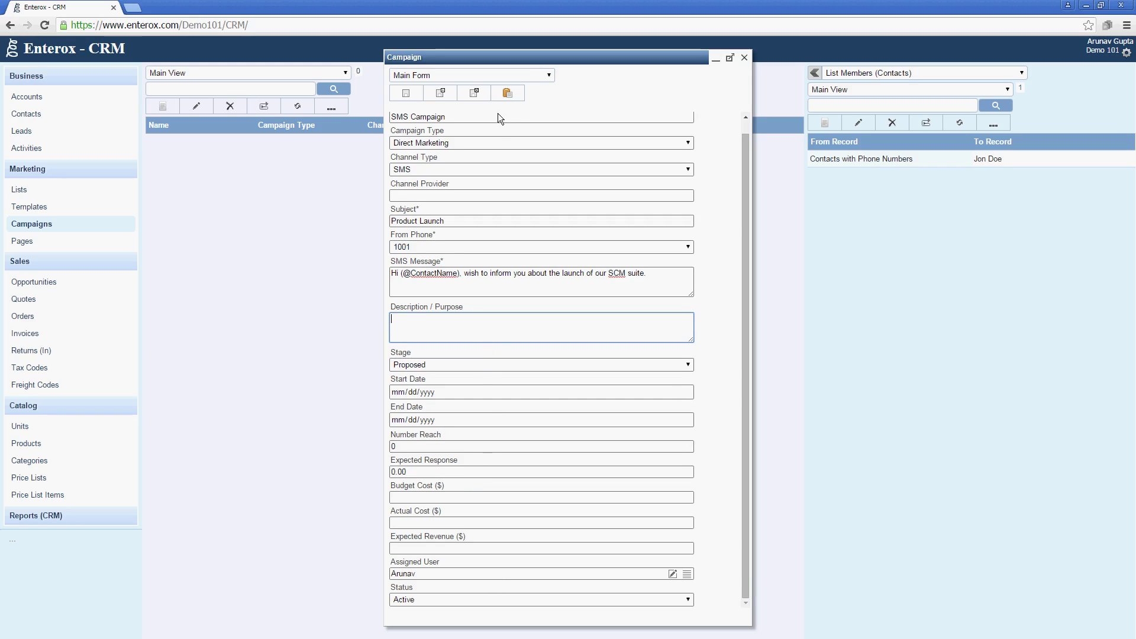
Save the SMS Campaign and link it to the Contacts with Phone Numbers list.
{"action": "left_click", "coordinate": [475, 93]}
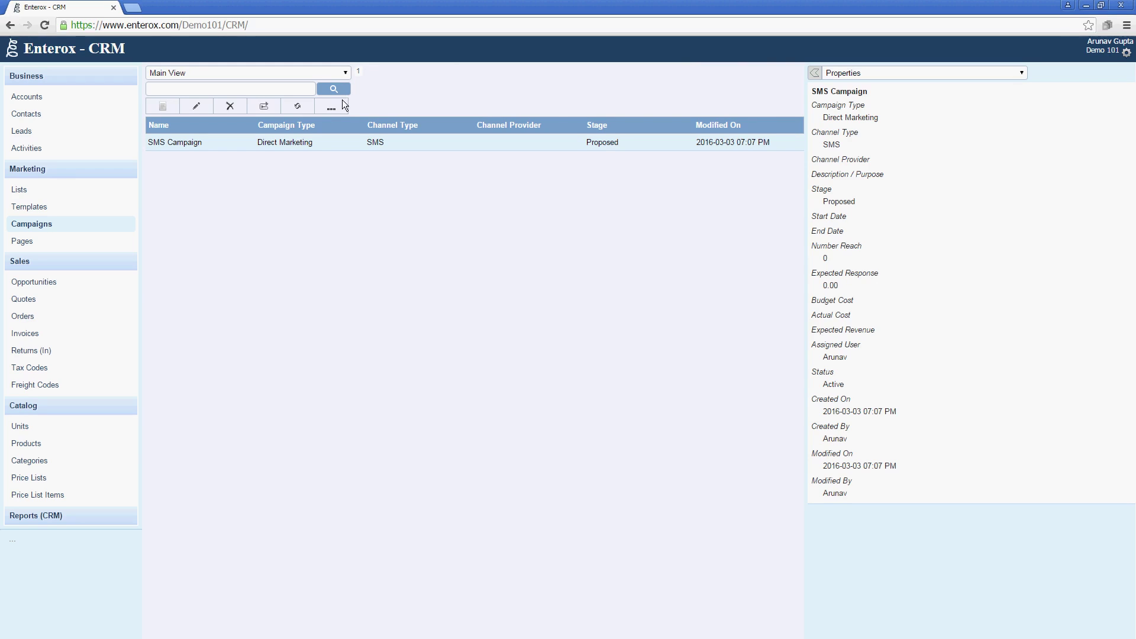
{"action": "left_click", "coordinate": [947, 73]}
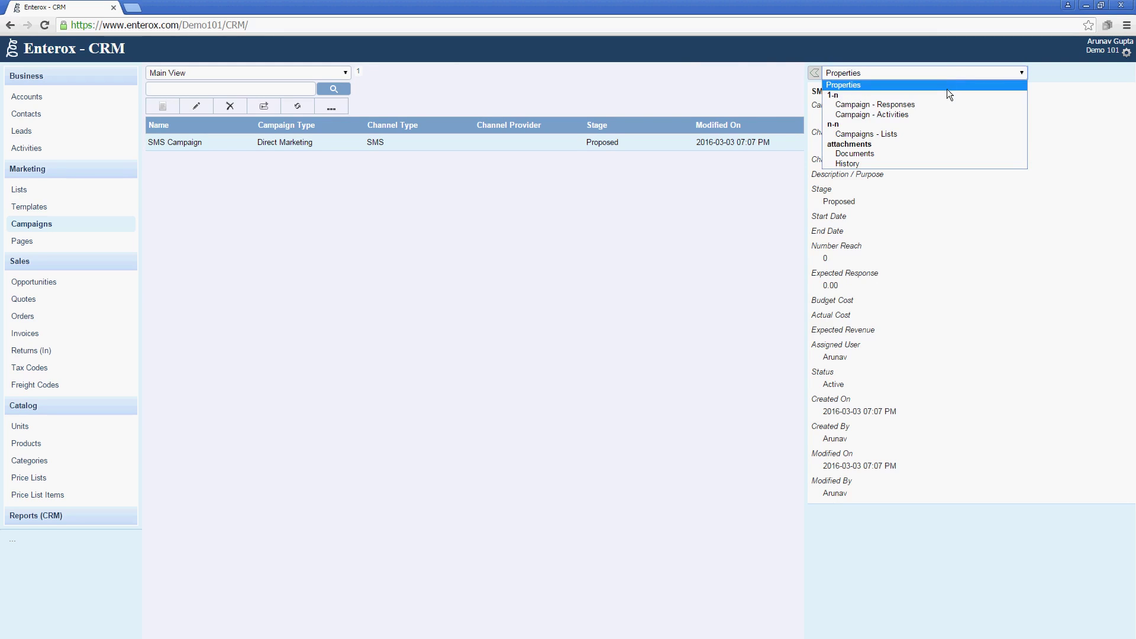
{"action": "left_click", "coordinate": [938, 134]}
{"action": "left_click", "coordinate": [826, 121]}
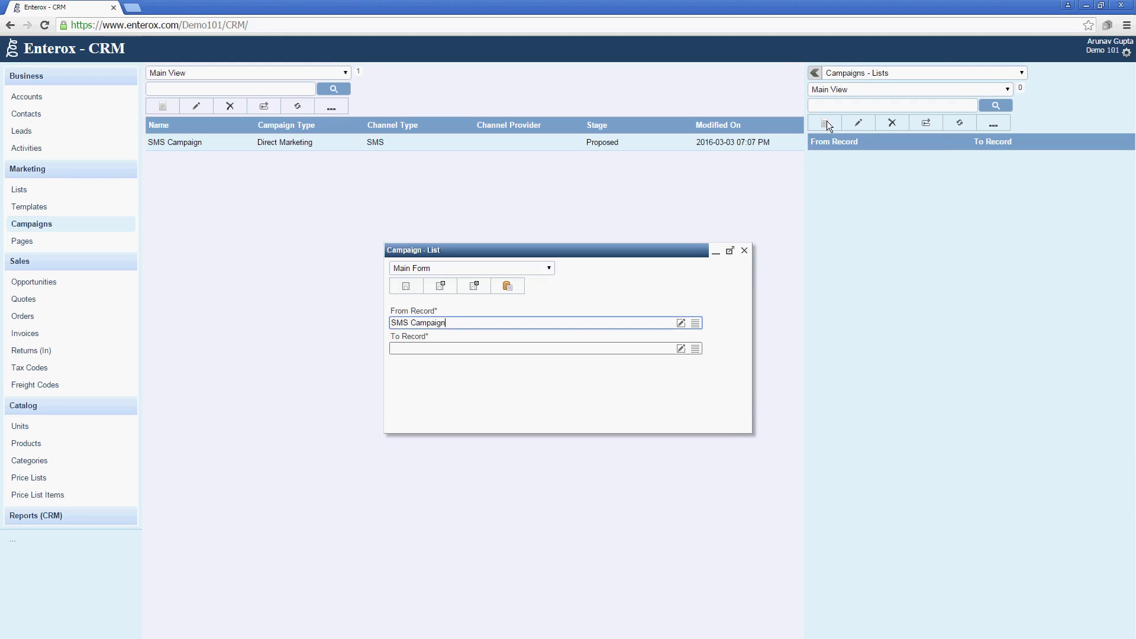
{"action": "left_click", "coordinate": [695, 348]}
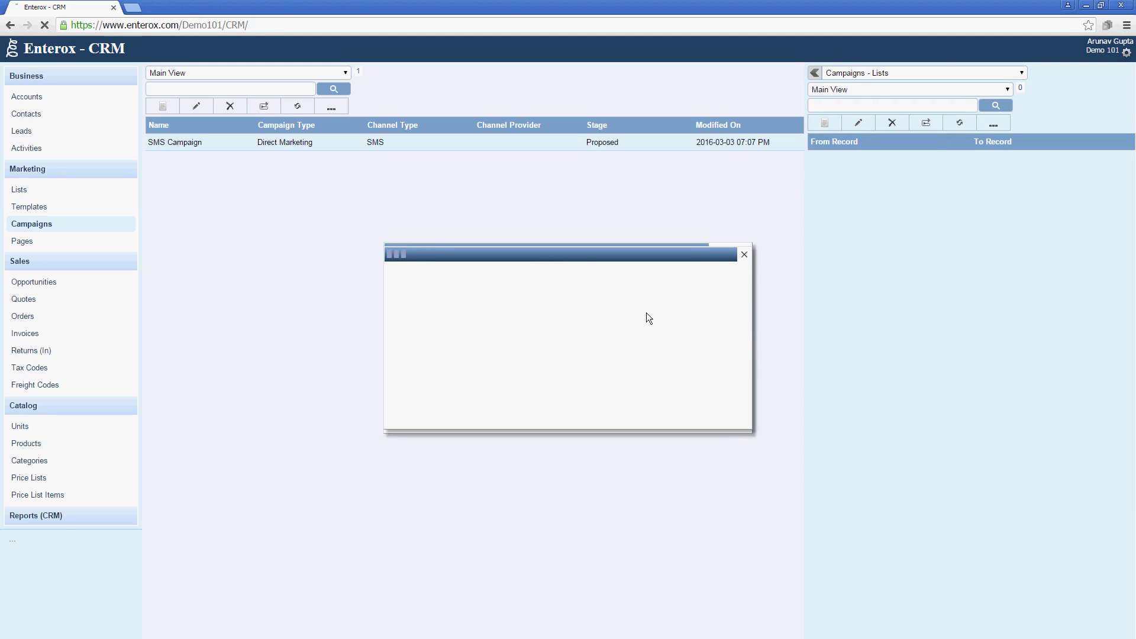
{"action": "left_click", "coordinate": [616, 337]}
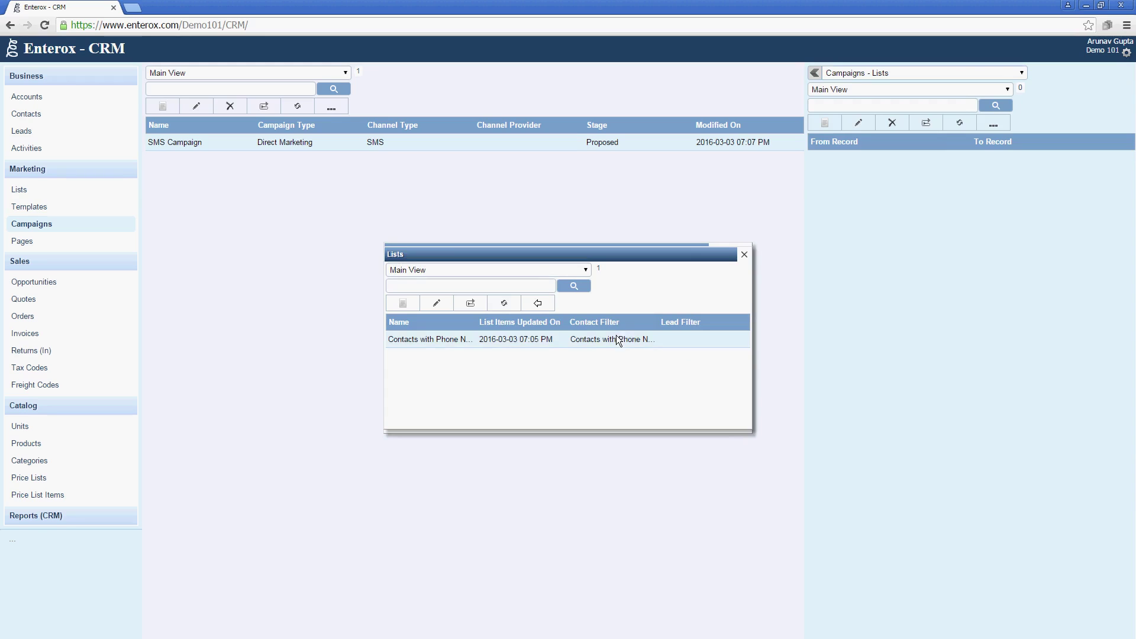
{"action": "left_click", "coordinate": [551, 300]}
{"action": "left_click", "coordinate": [484, 286]}
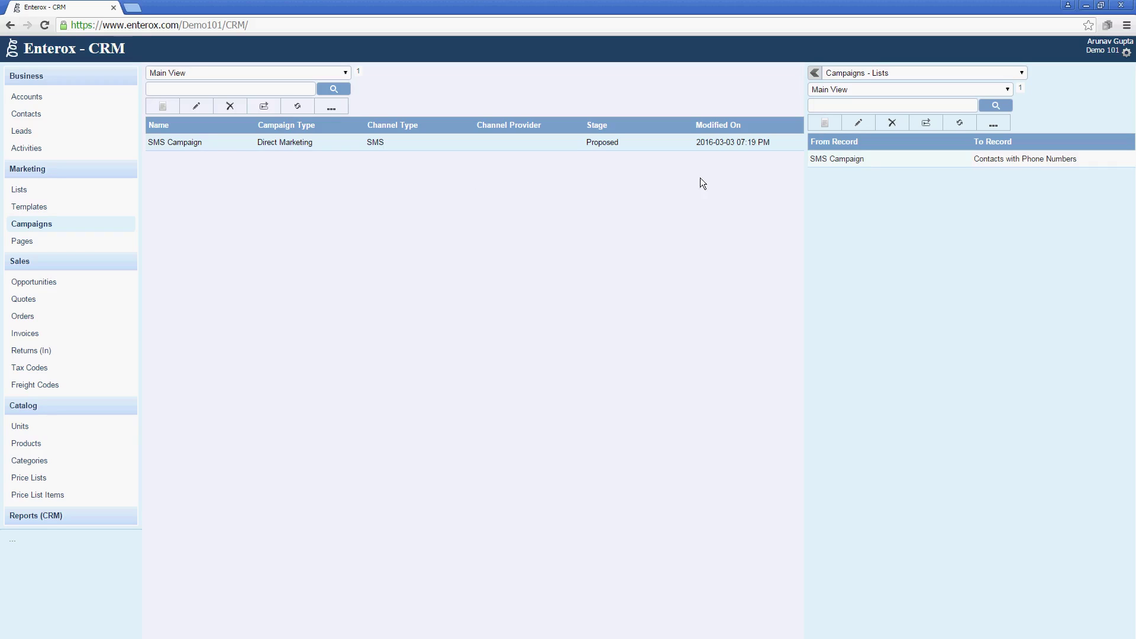
Launch the SMS Campaign and refresh the Campaigns list to show stage Launched.
{"action": "left_click", "coordinate": [343, 114]}
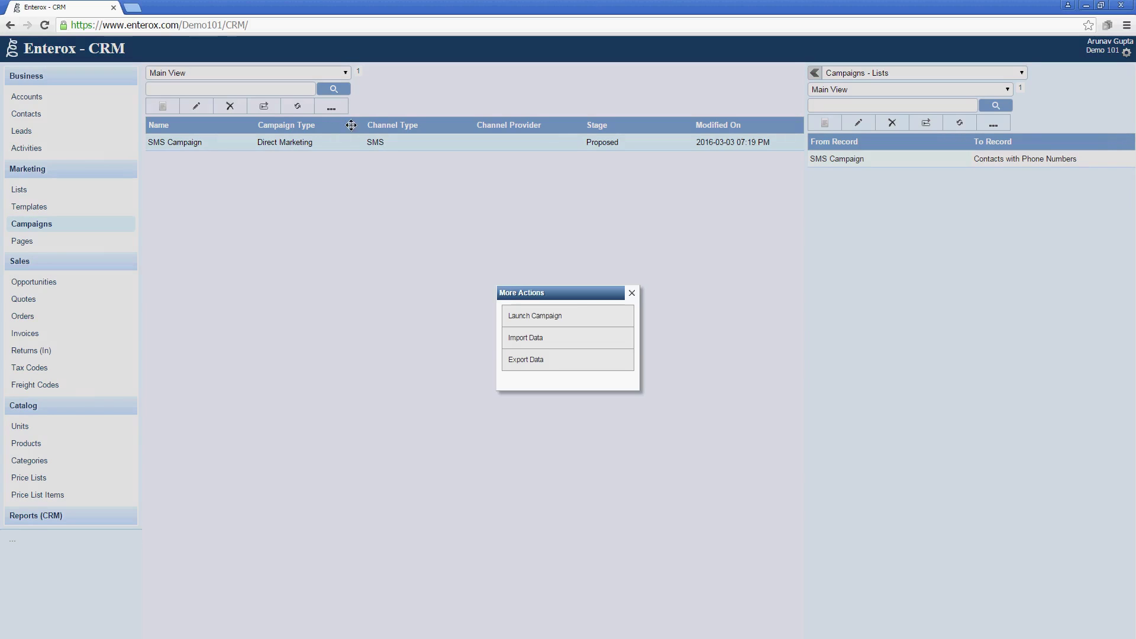
{"action": "left_click", "coordinate": [515, 316]}
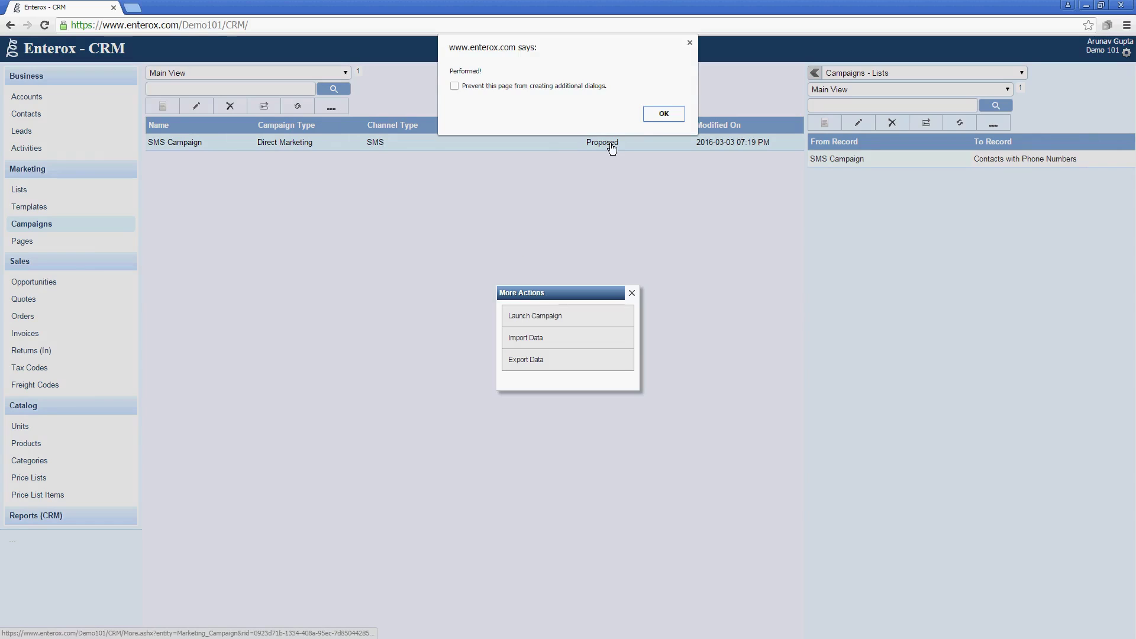
{"action": "left_click", "coordinate": [651, 114]}
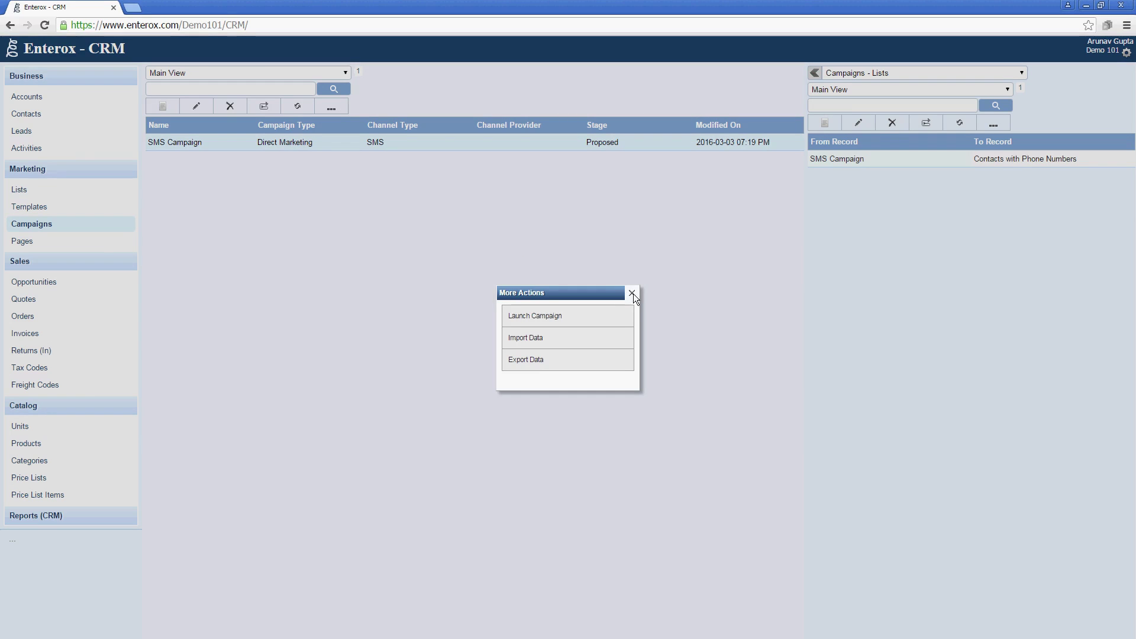
{"action": "left_click", "coordinate": [632, 293]}
{"action": "left_click", "coordinate": [299, 108]}
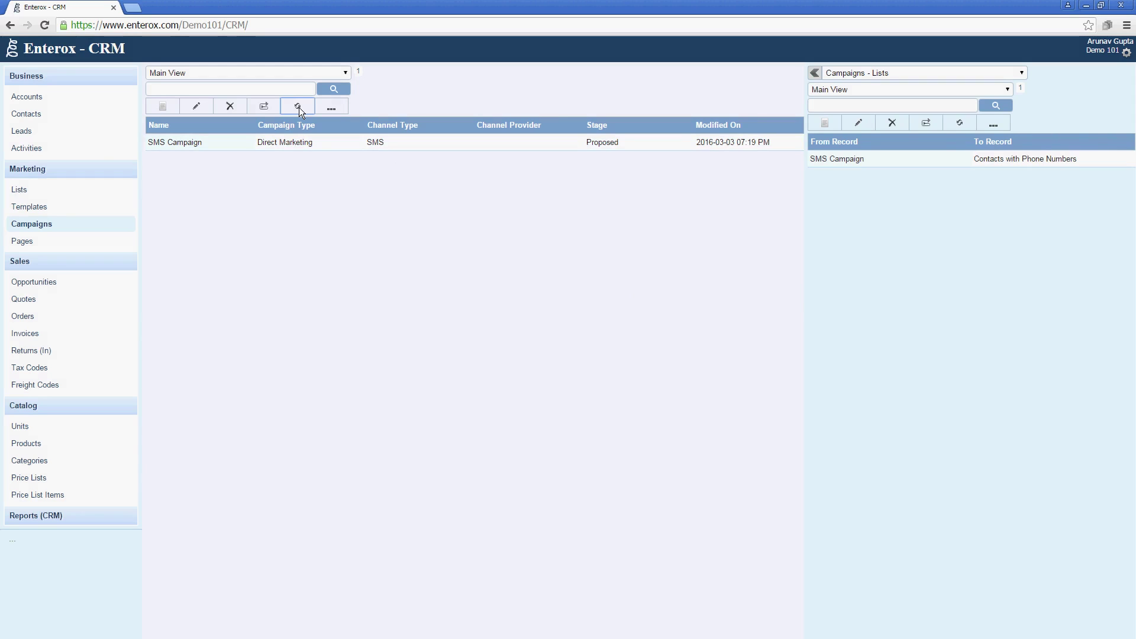
{"action": "left_click", "coordinate": [299, 108]}
Open the SMS Campaign's details, close them unsaved, and view the Activities list.
{"action": "left_click", "coordinate": [531, 143]}
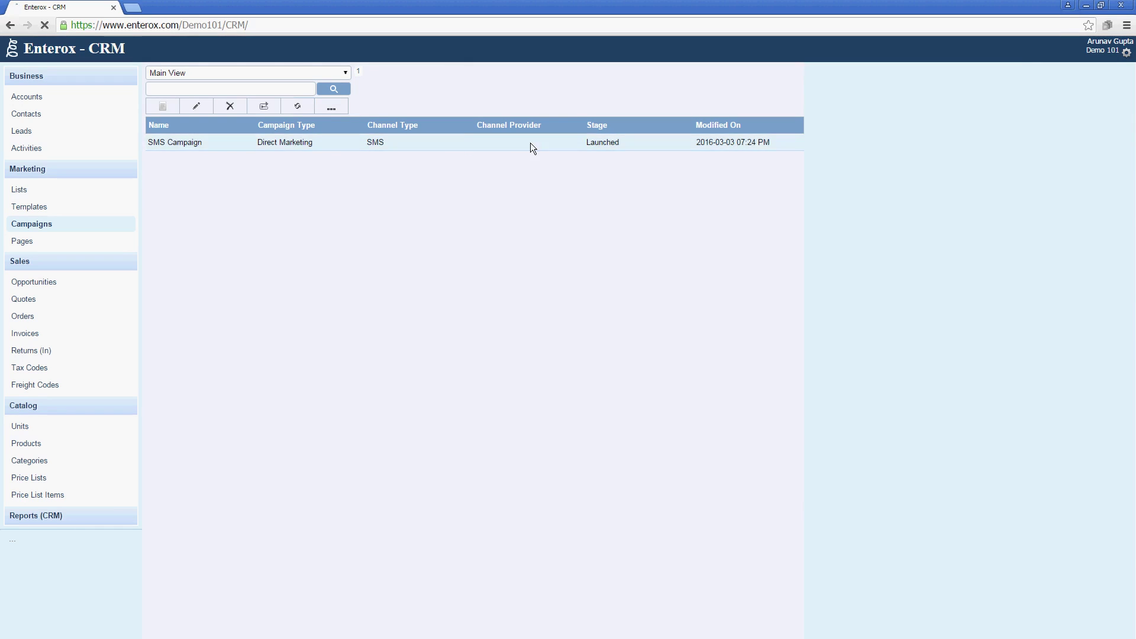
{"action": "double_click", "coordinate": [456, 138]}
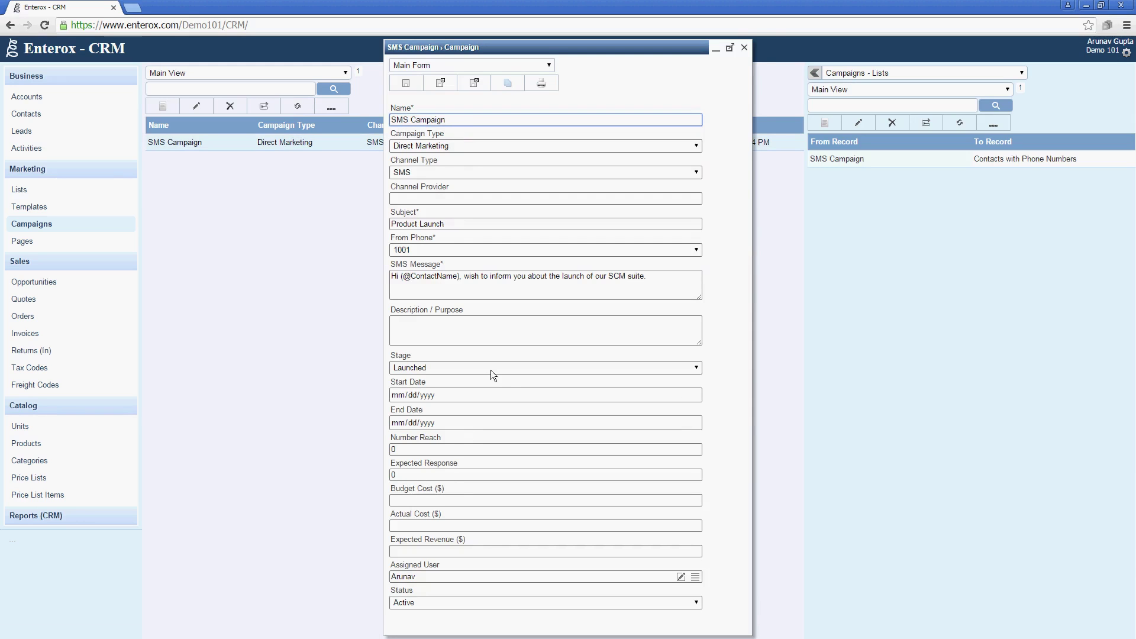
{"action": "left_click", "coordinate": [745, 48]}
{"action": "left_click", "coordinate": [624, 121]}
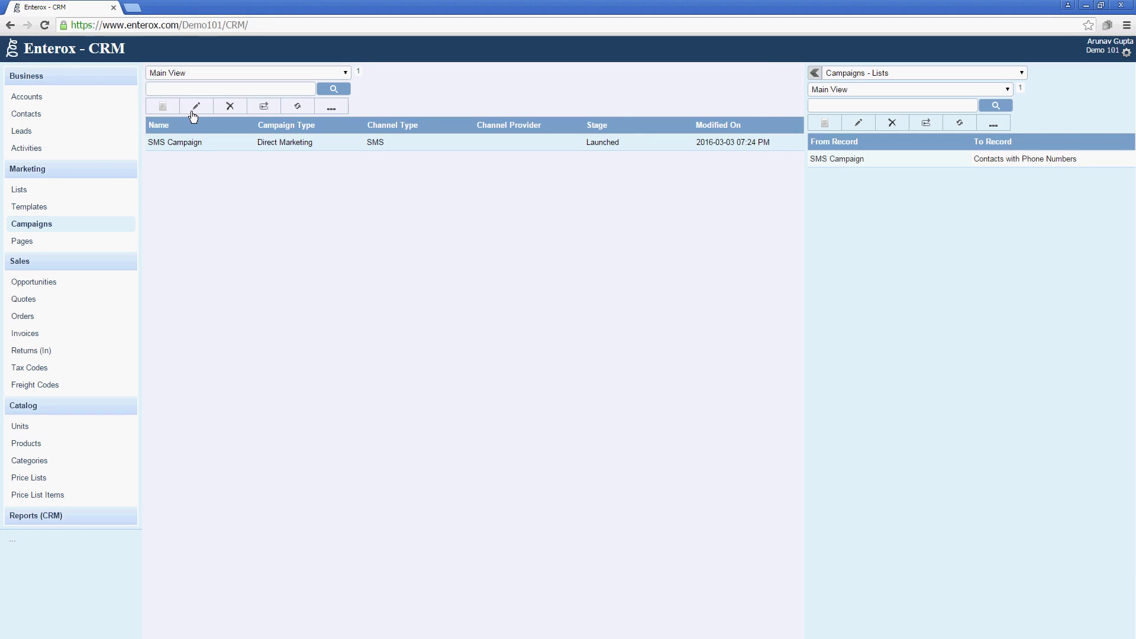
{"action": "left_click", "coordinate": [90, 149]}
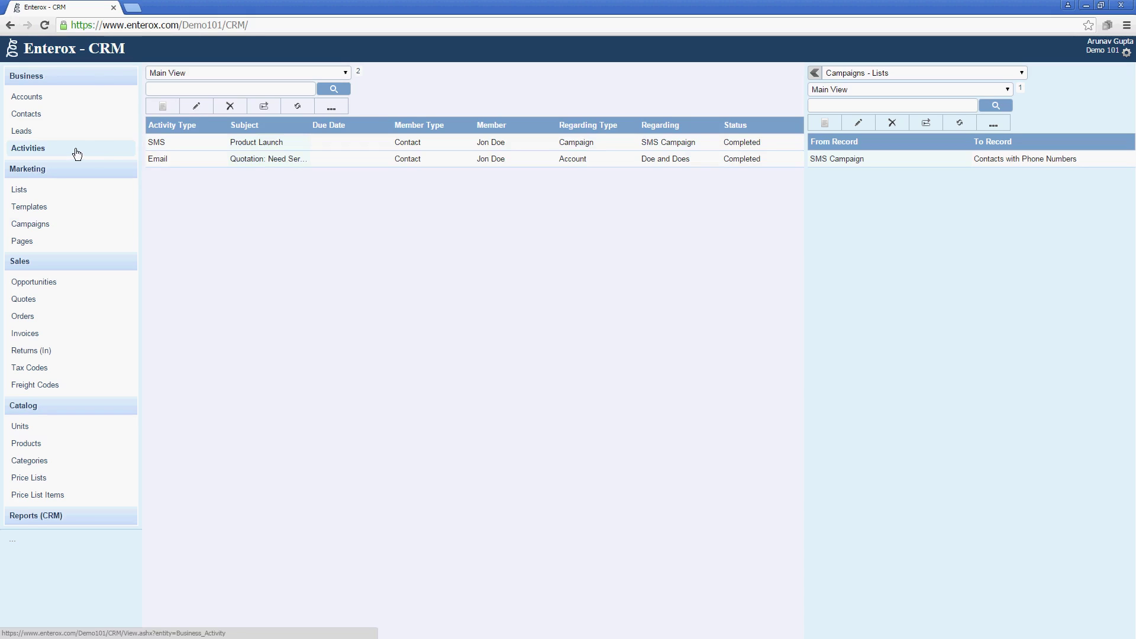
View the Product Launch SMS activity, then show the contact's related activities.
{"action": "left_click", "coordinate": [201, 147]}
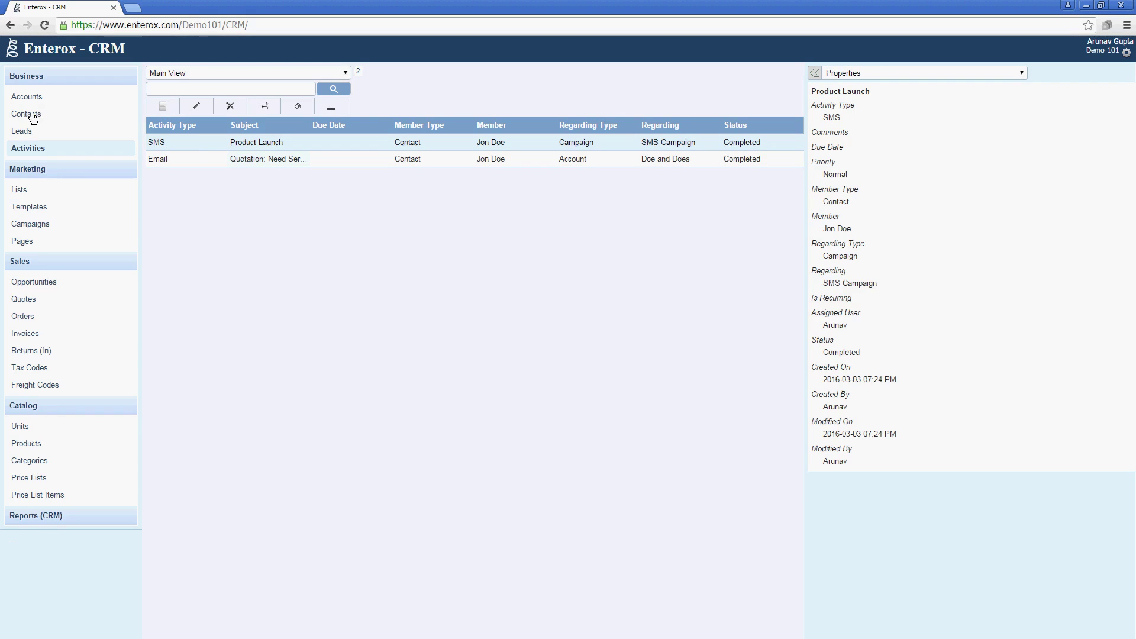
{"action": "left_click", "coordinate": [33, 114]}
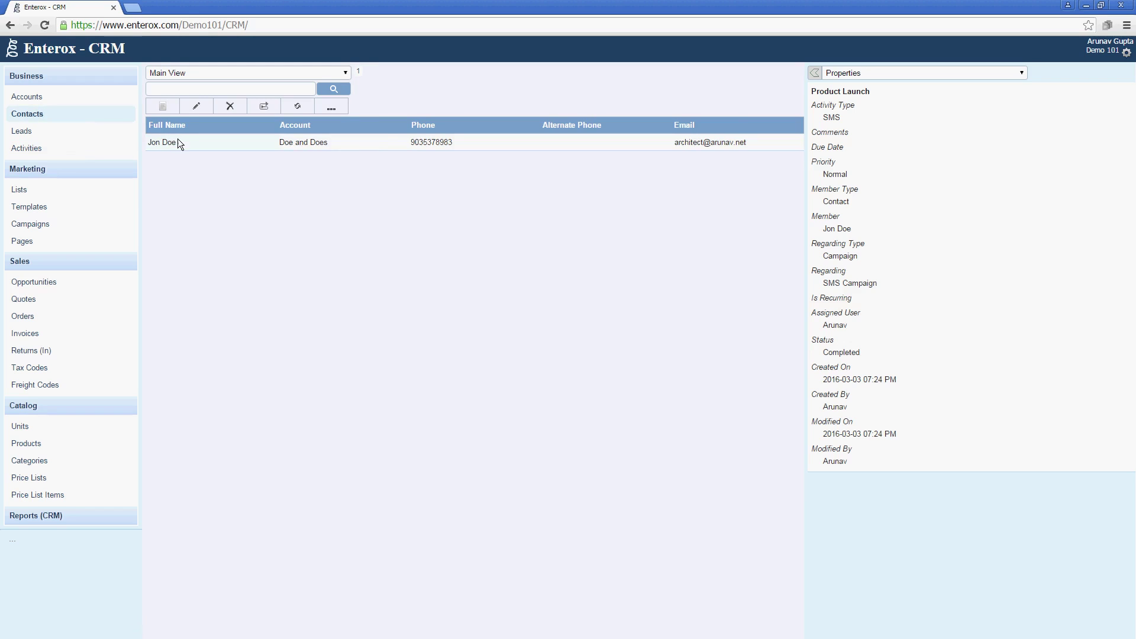
{"action": "left_click", "coordinate": [178, 140]}
{"action": "left_click", "coordinate": [847, 73]}
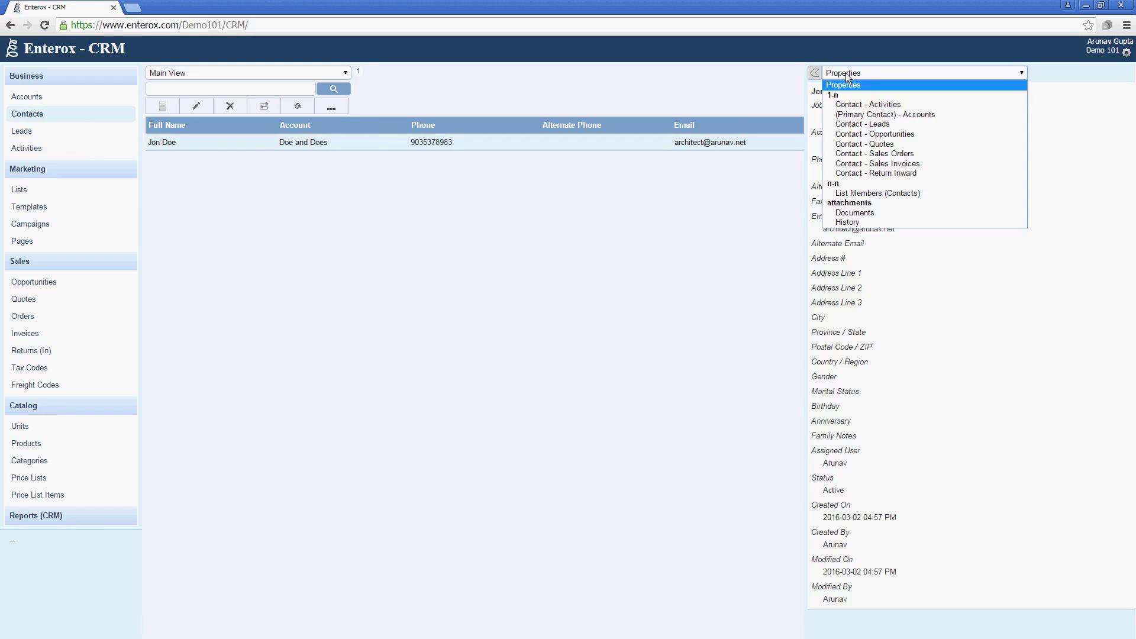
{"action": "left_click", "coordinate": [850, 104]}
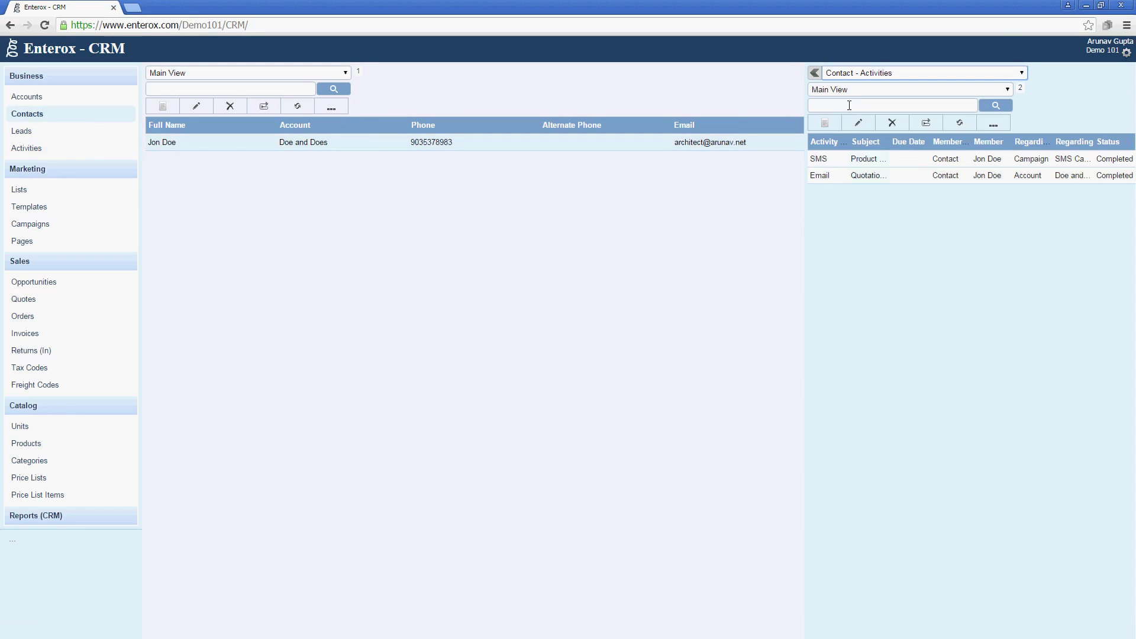
Review the SMS activity's personalised greeting, close it, and check Campaigns and Templates.
{"action": "double_click", "coordinate": [840, 158]}
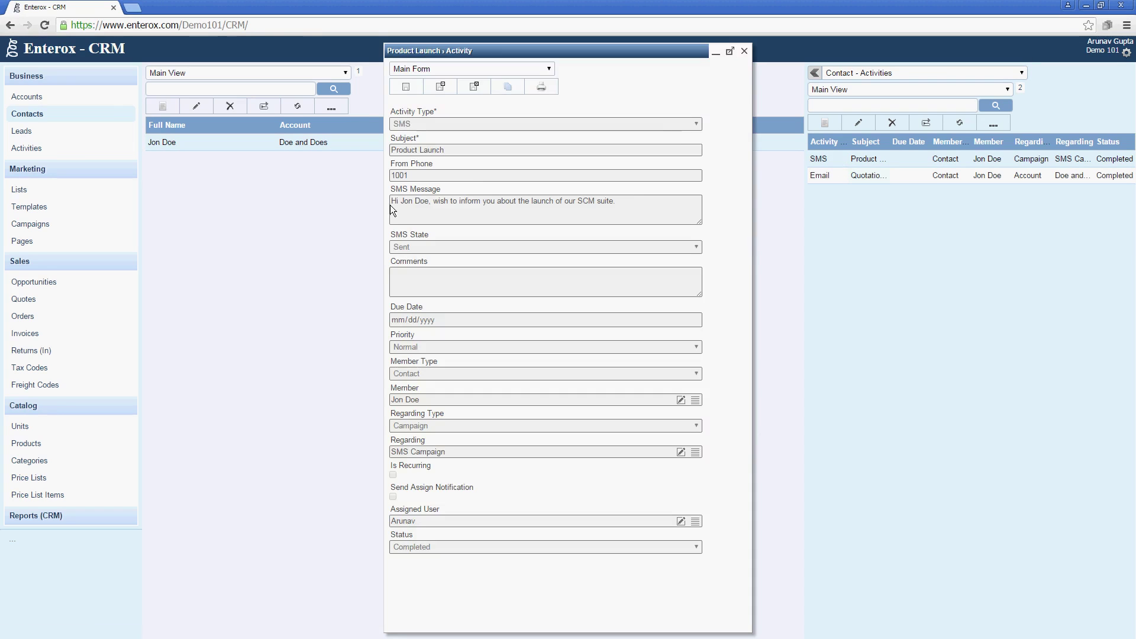
{"action": "left_click_drag", "start_coordinate": [392, 201], "coordinate": [456, 202]}
{"action": "left_click", "coordinate": [428, 202]}
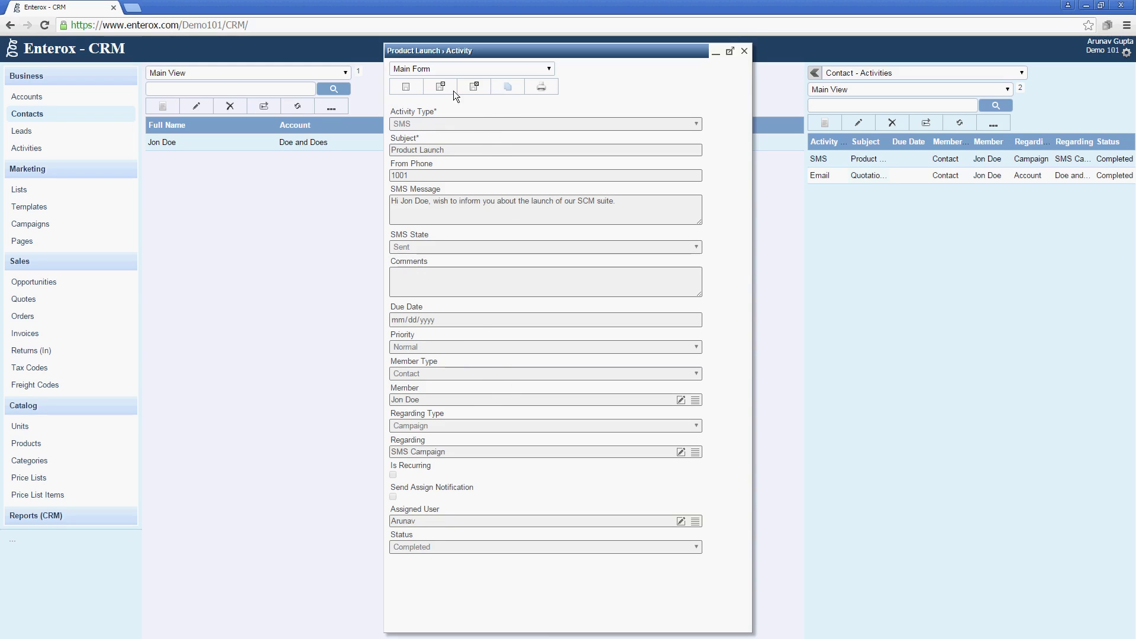
{"action": "left_click", "coordinate": [469, 90]}
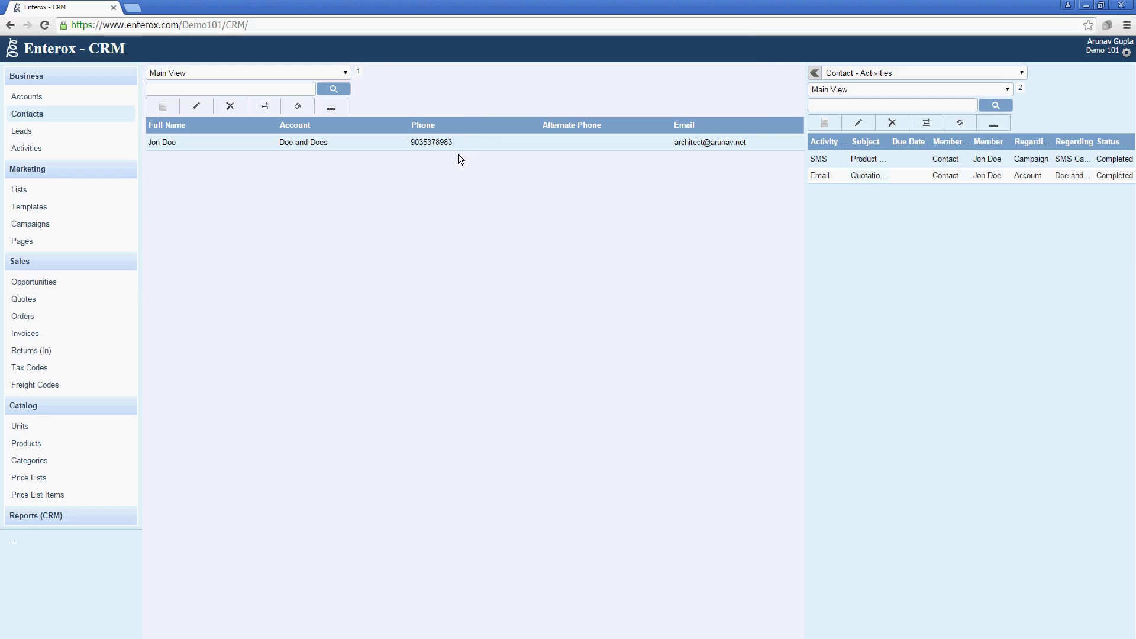
{"action": "left_click", "coordinate": [106, 223]}
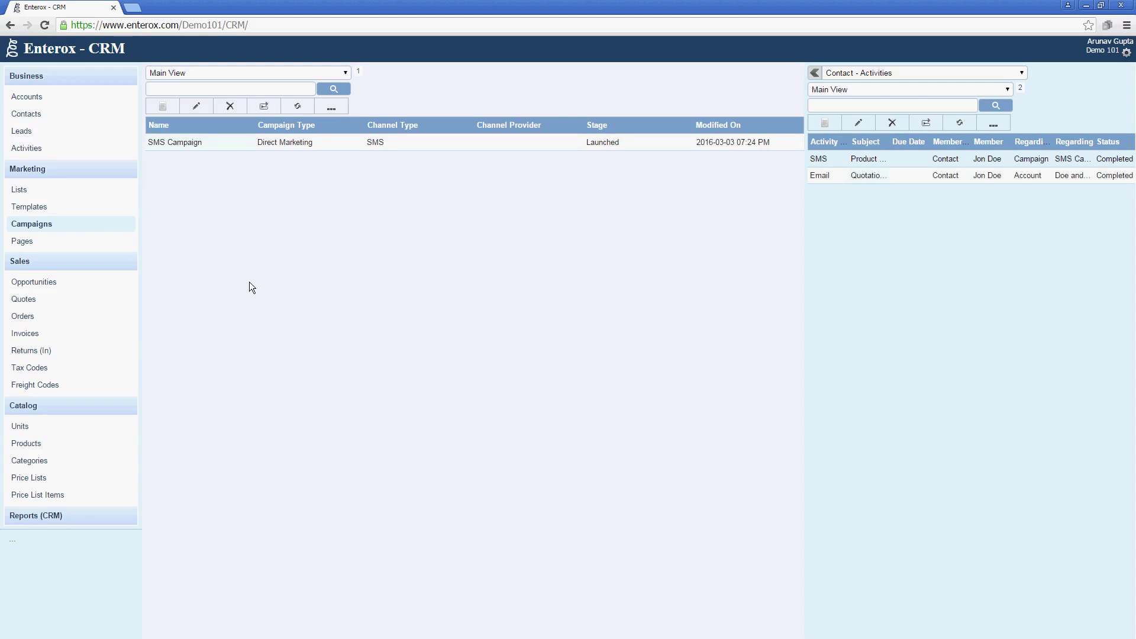
{"action": "left_click", "coordinate": [72, 208]}
Start a new template named 'Product Launch Email Template' with Email content type.
{"action": "left_click", "coordinate": [165, 105]}
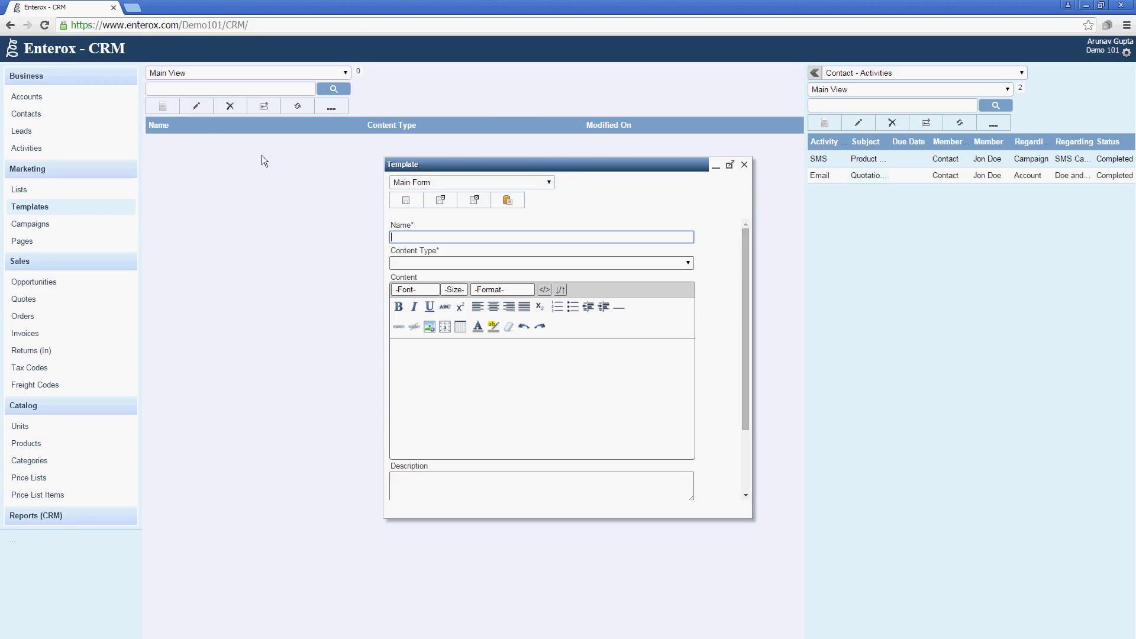
{"action": "type", "text": "Product Launch Email Template"}
{"action": "key", "text": "Tab"}
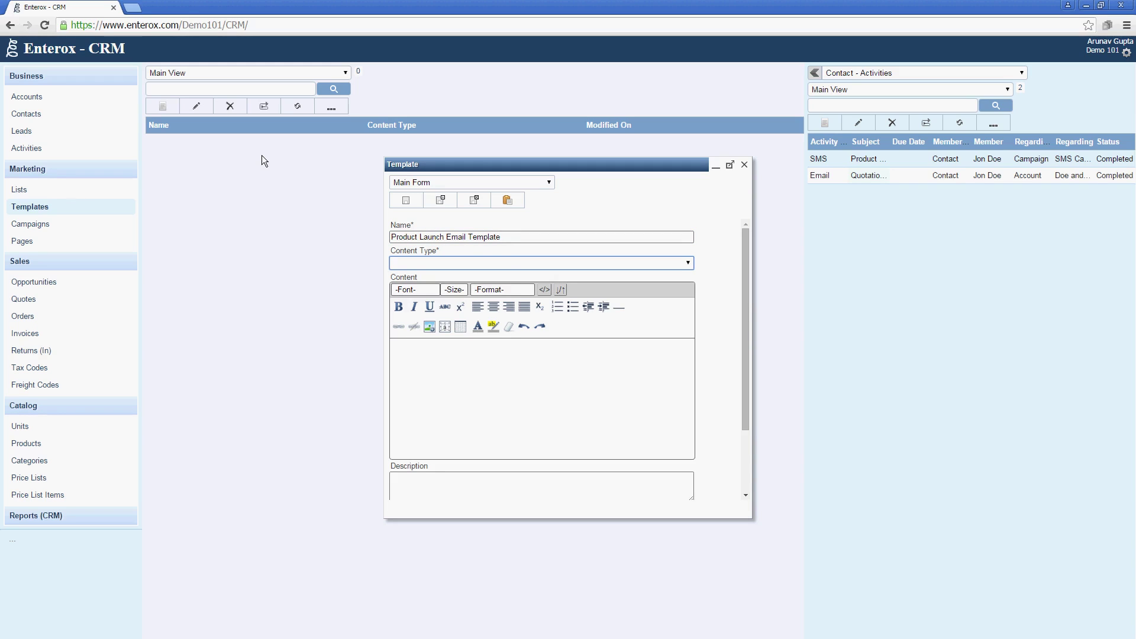
{"action": "left_click", "coordinate": [509, 267]}
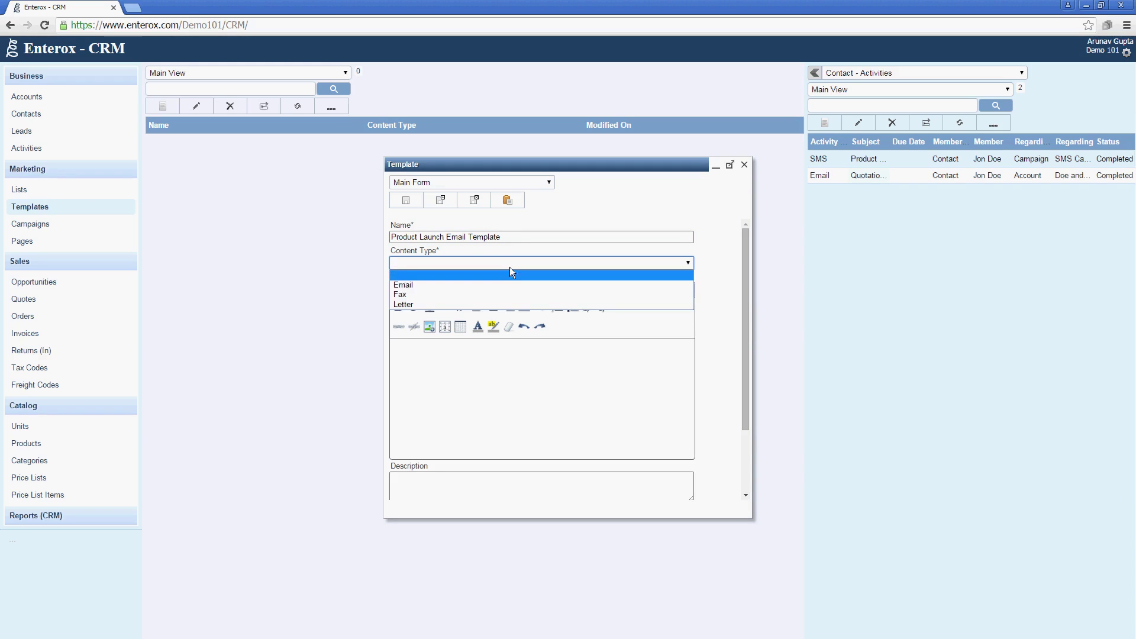
{"action": "left_click", "coordinate": [499, 285]}
{"action": "left_click", "coordinate": [499, 391]}
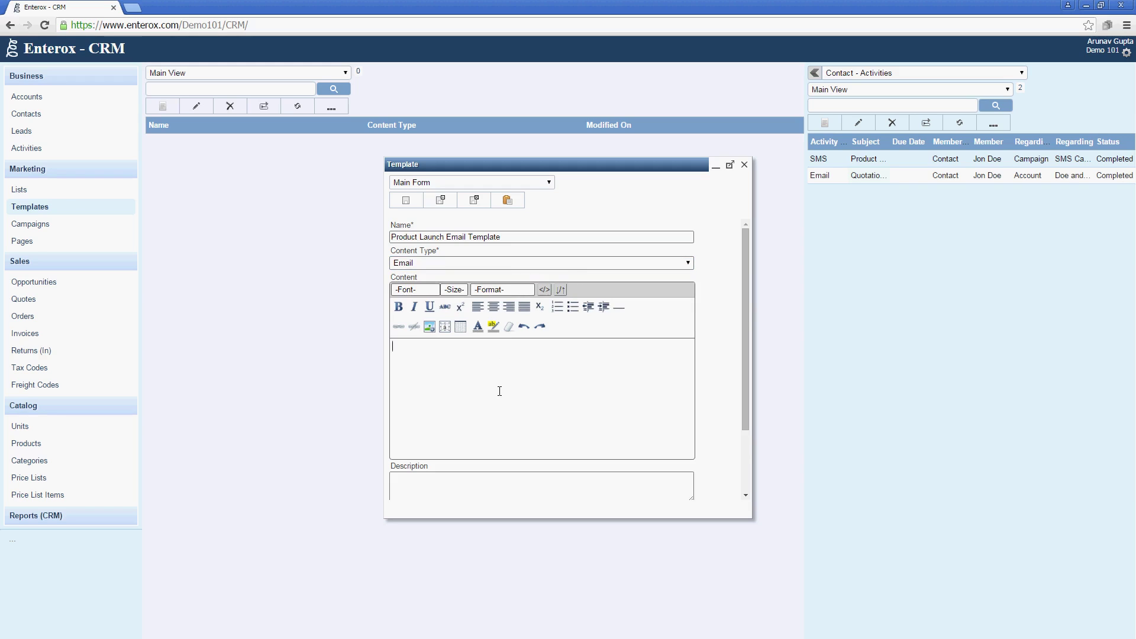
{"action": "type", "text": "Hi"}
{"action": "type", "text": " (@ContactN"}
{"action": "type", "text": "ame) "}
{"action": "type", "text": "Hopy"}
{"action": "key", "text": "BackSpace"}
{"action": "type", "text": "e your com"}
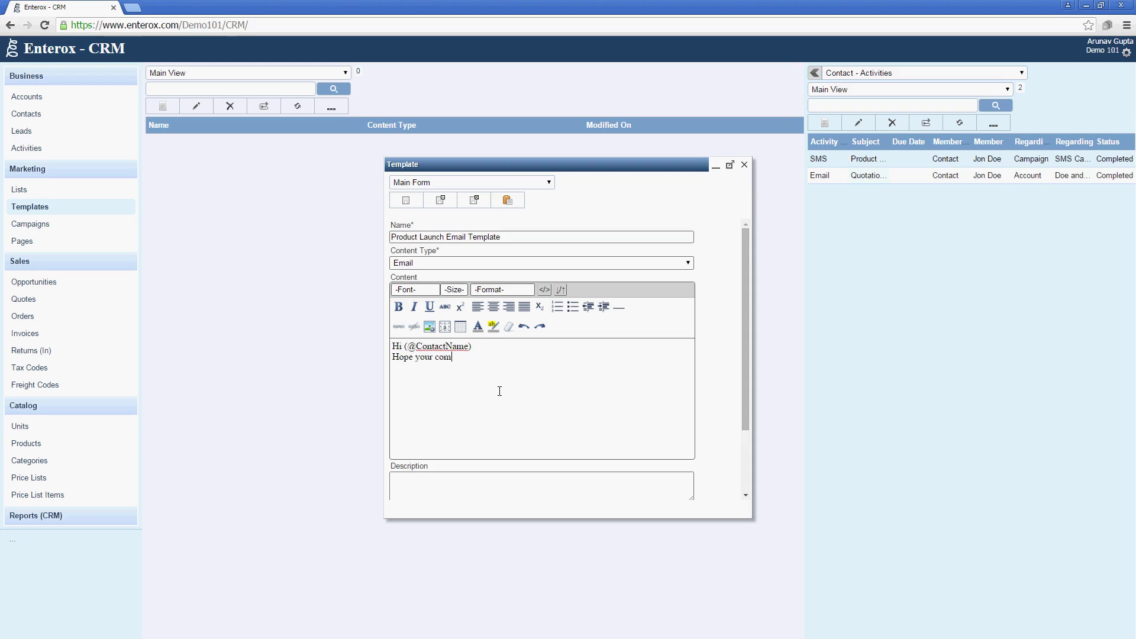
{"action": "type", "text": "pany (@CompanyName) is doing good. "}
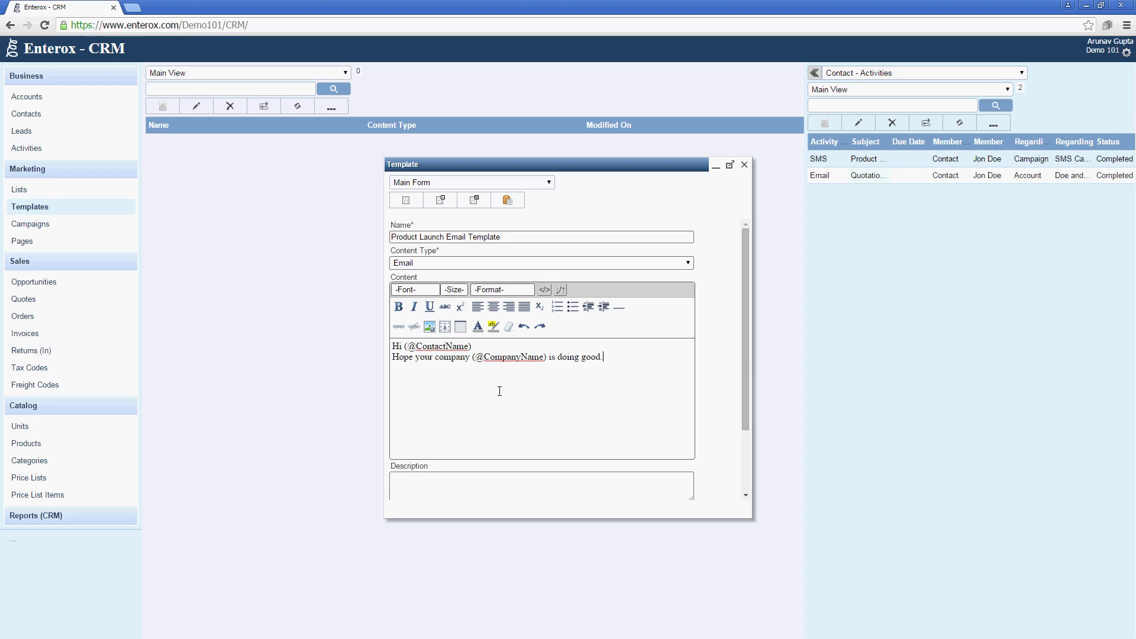
{"action": "type", "text": "Wish to inform you about the lauch of CRM suite.  "}
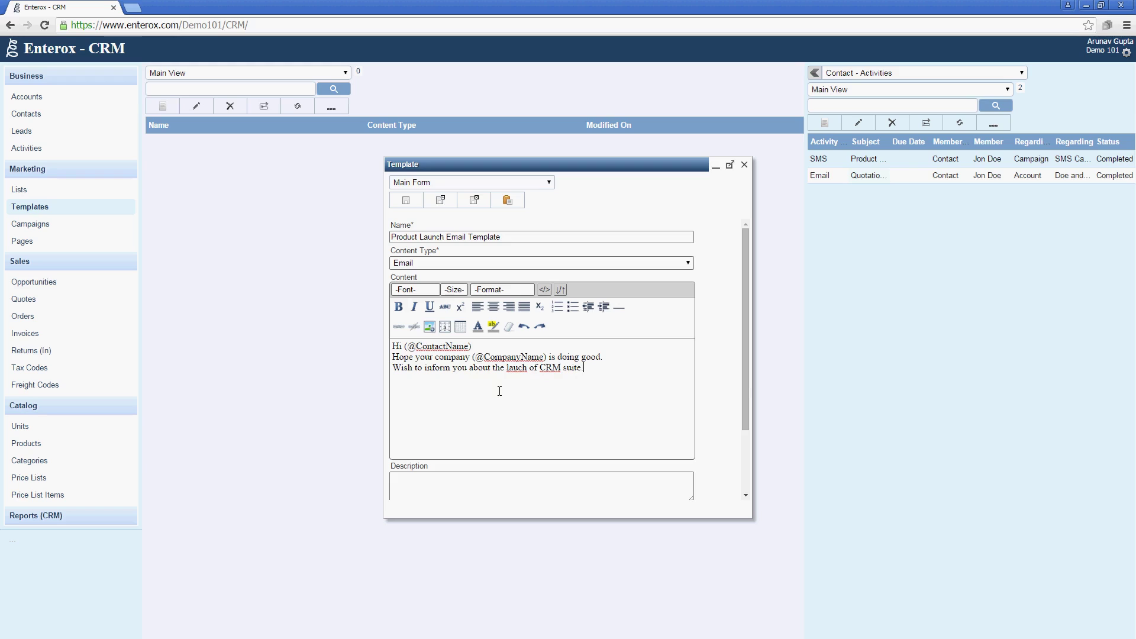
{"action": "type", "text": "Regards"}
Set Merge Output To Email Body, save and close the template, then go to Lists.
{"action": "left_click_drag", "start_coordinate": [742, 390], "coordinate": [731, 494]}
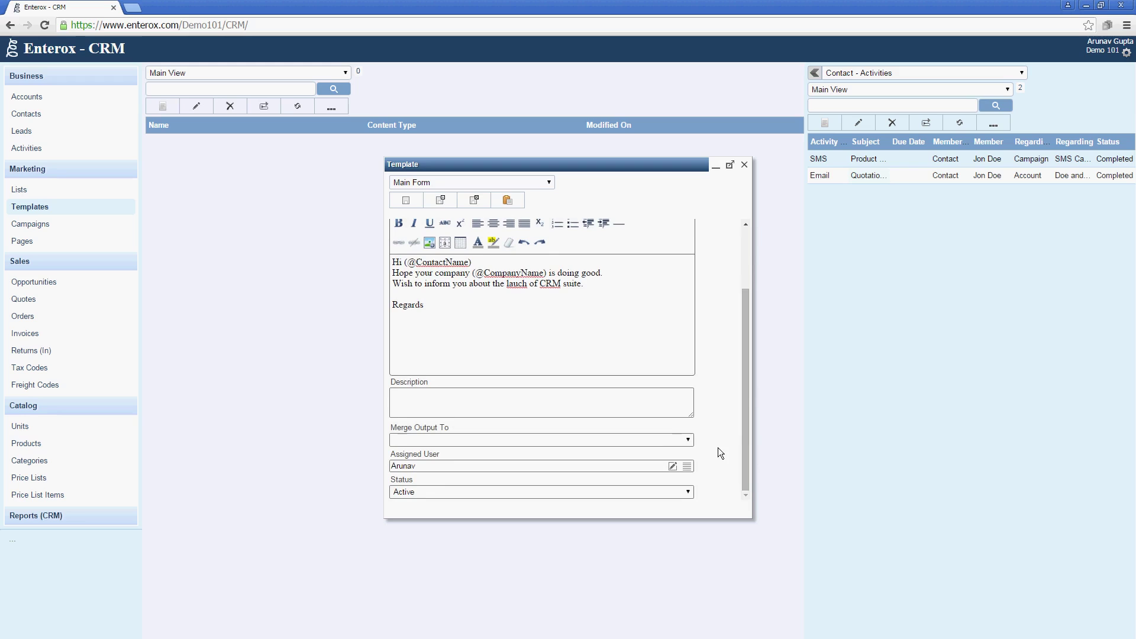
{"action": "left_click", "coordinate": [660, 444]}
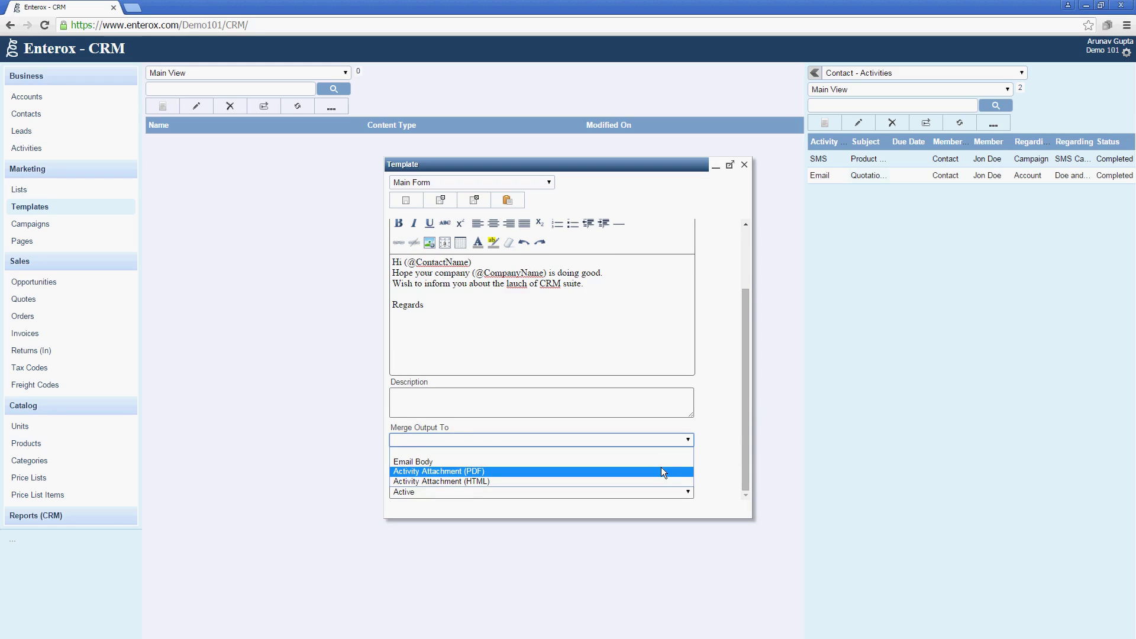
{"action": "left_click", "coordinate": [663, 462]}
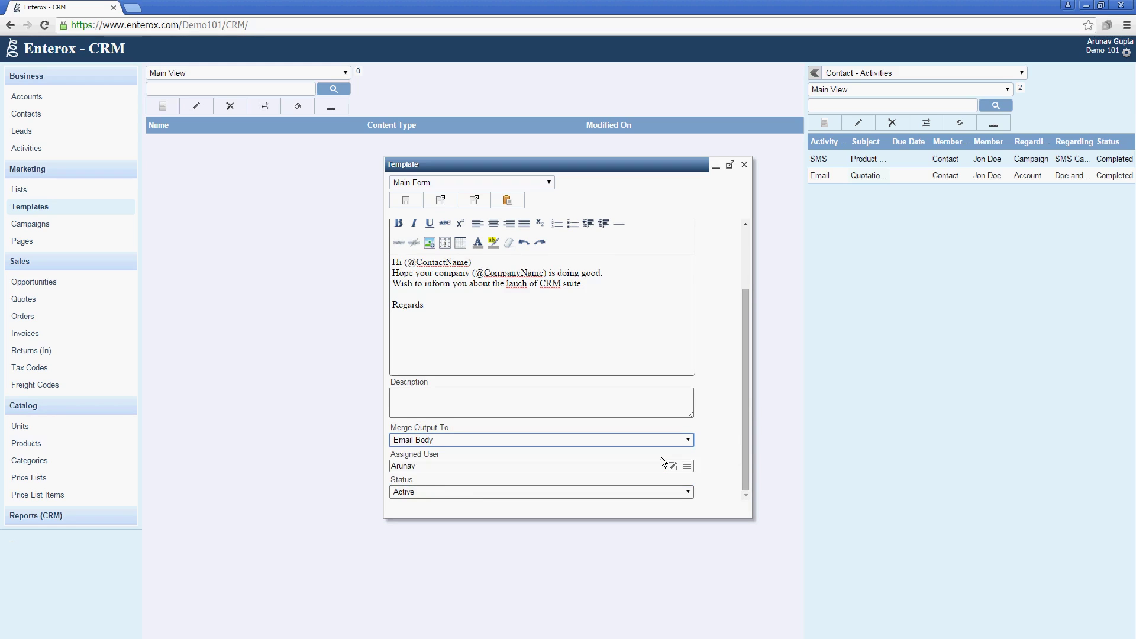
{"action": "left_click", "coordinate": [485, 199]}
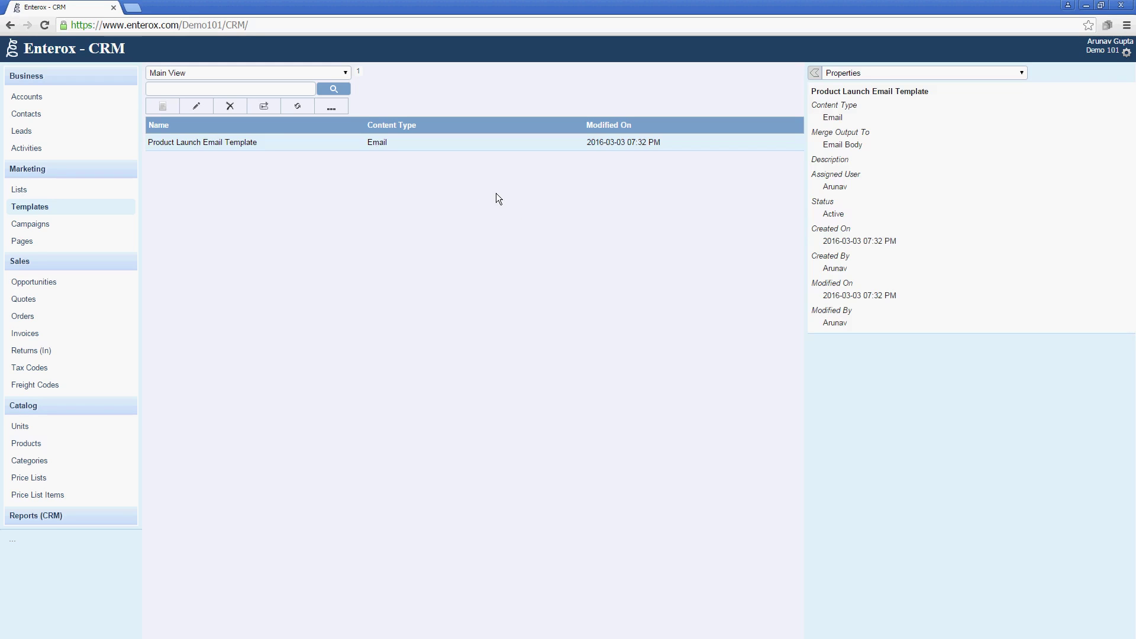
{"action": "left_click", "coordinate": [108, 197]}
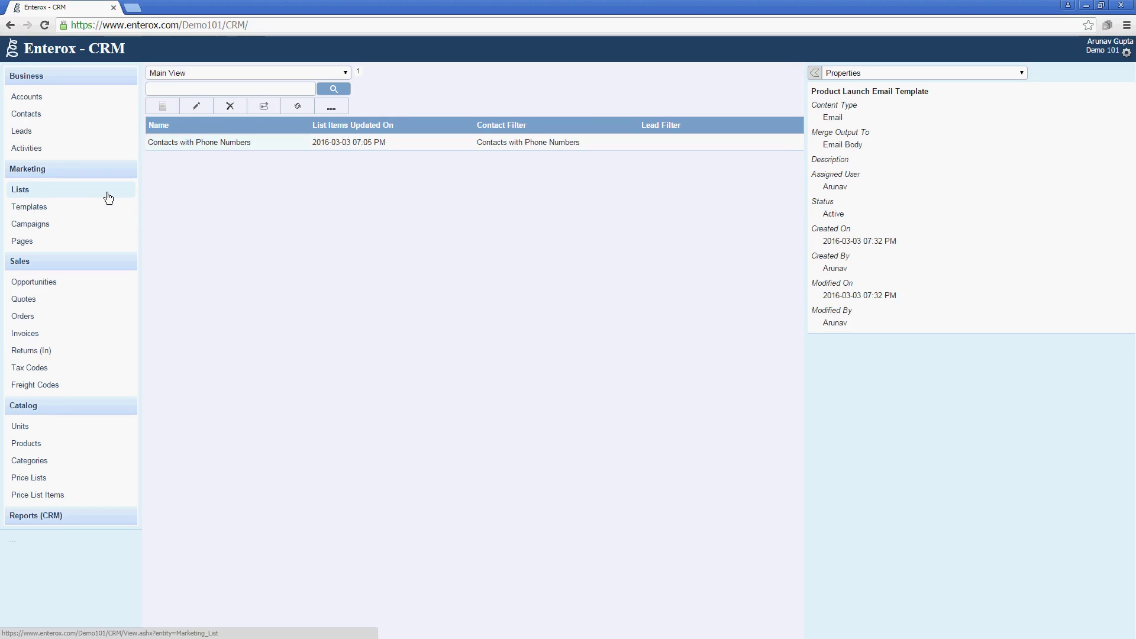
Start a marketing list named 'Contacts with Email Addresses' and begin a new contact filter.
{"action": "left_click", "coordinate": [161, 109]}
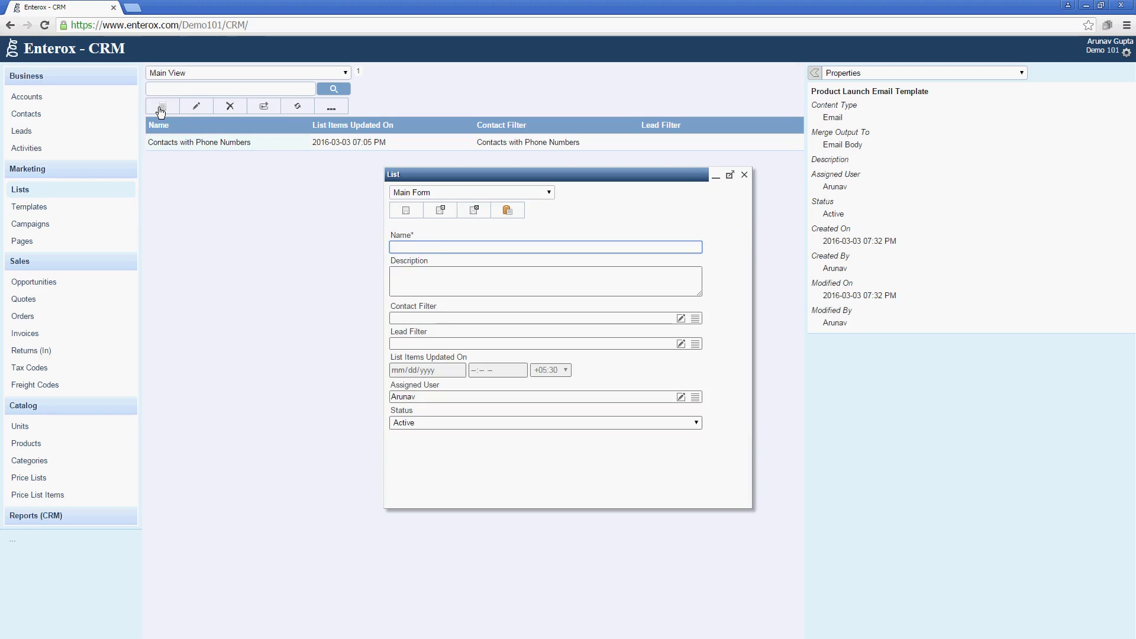
{"action": "type", "text": "Contacts with Email Addresses"}
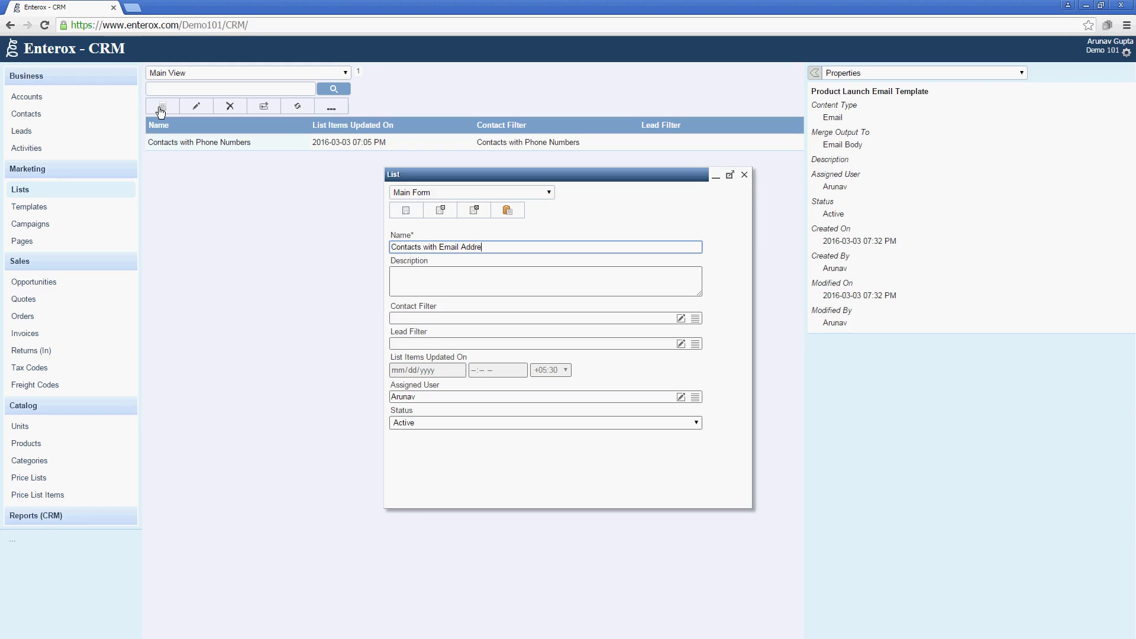
{"action": "key", "text": "Tab"}
{"action": "key", "text": "Tab"}
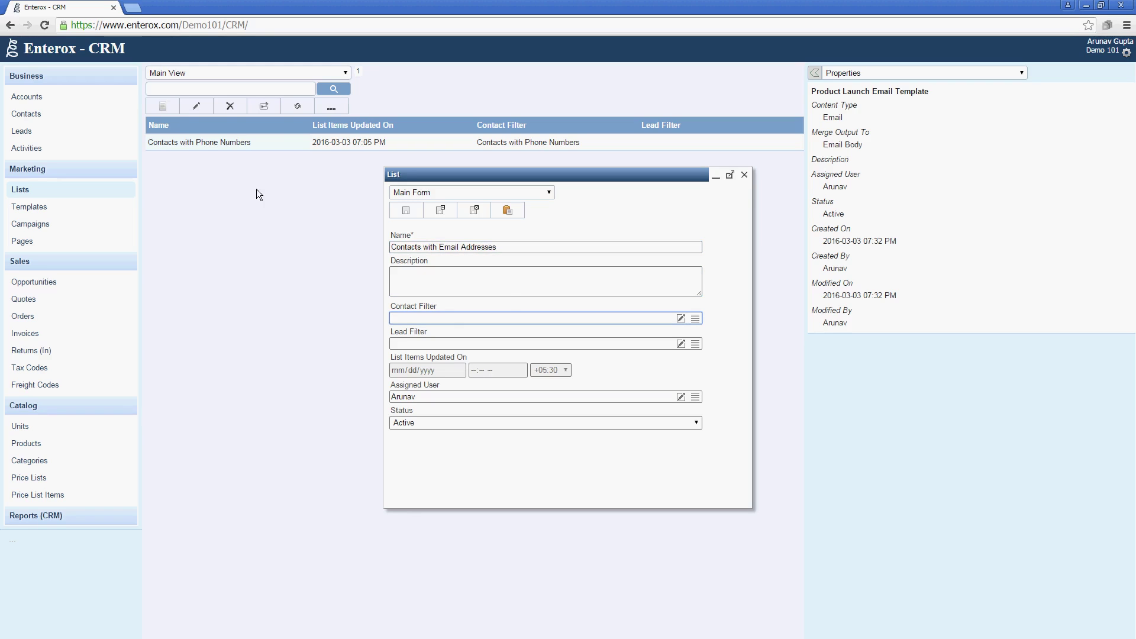
{"action": "left_click", "coordinate": [681, 321]}
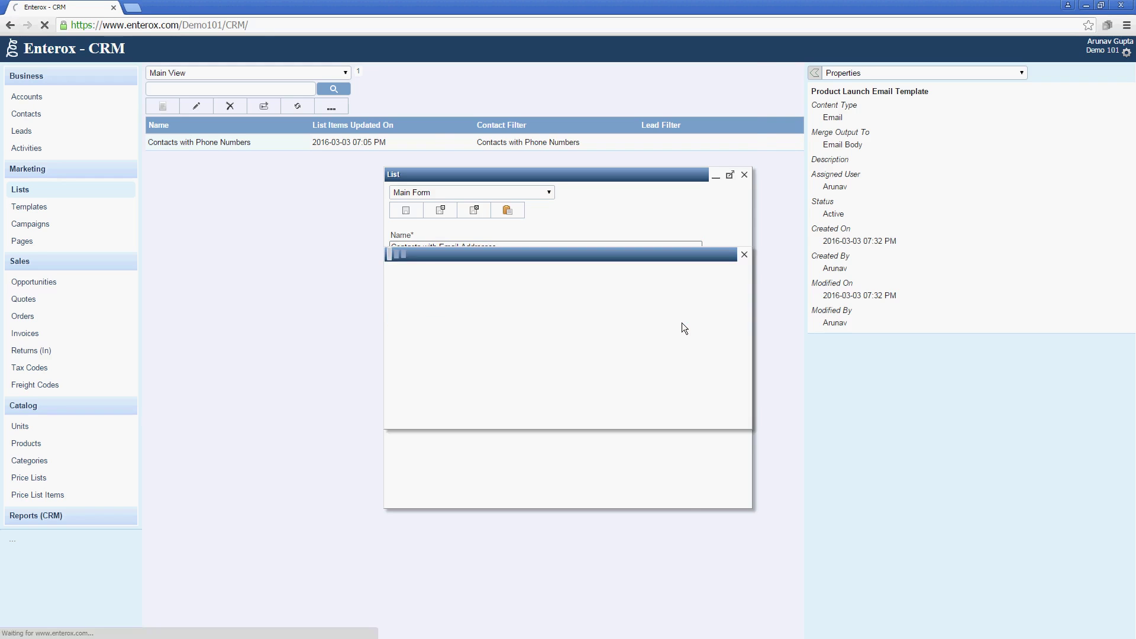
Name the filter ContactsWithEmailAddresses, display name 'Contacts with Email Address', operator And.
{"action": "type", "text": "Contactw"}
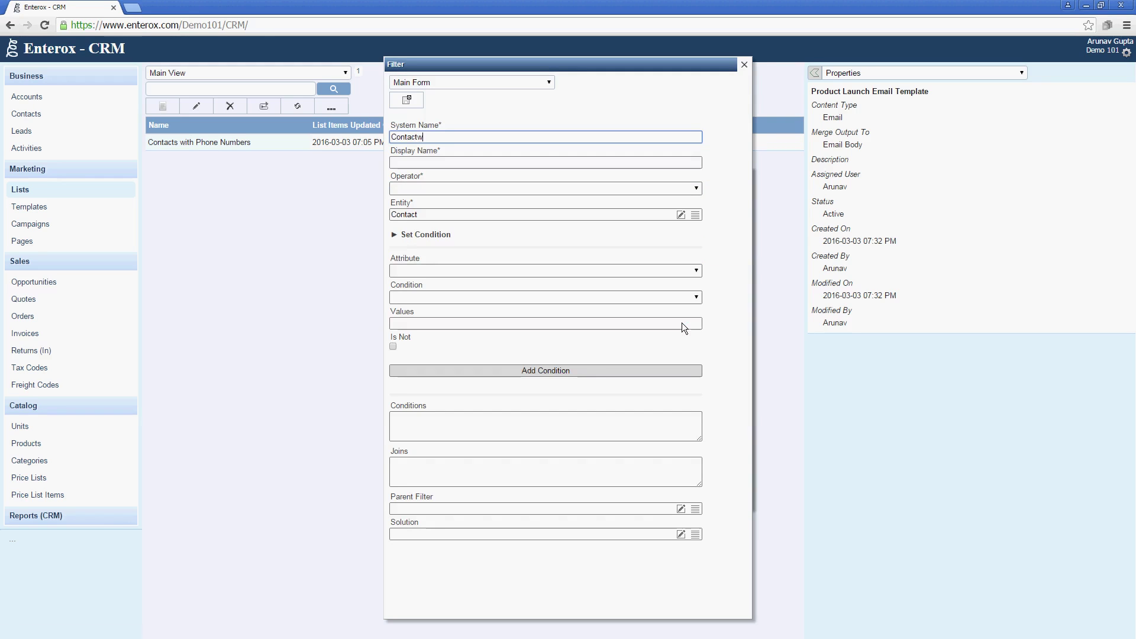
{"action": "key", "text": "BackSpace"}
{"action": "type", "text": "sW"}
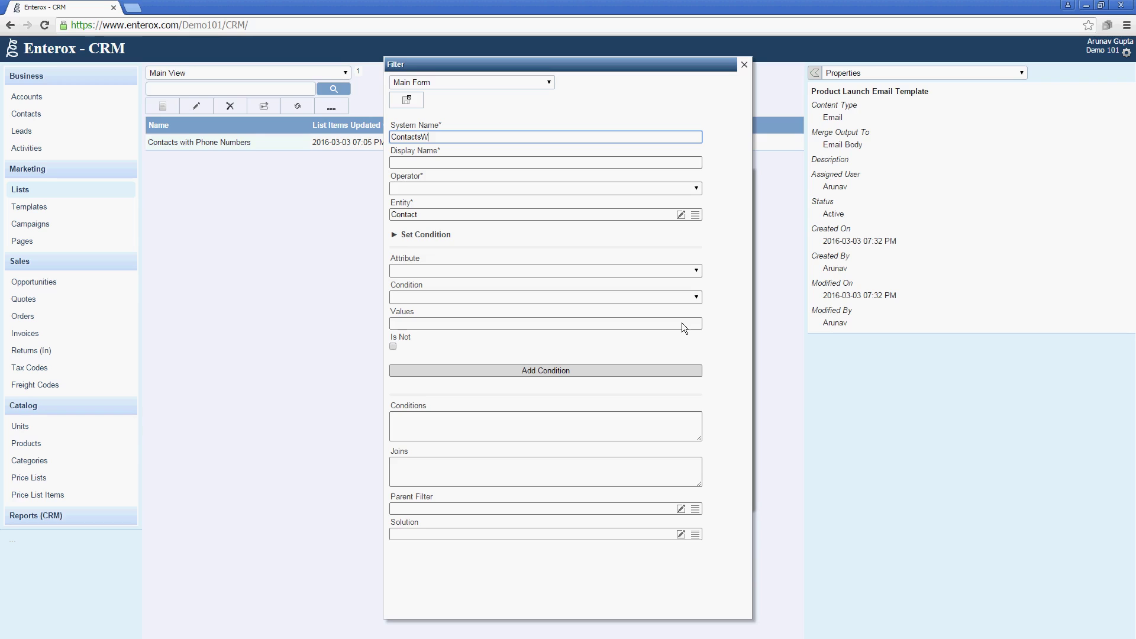
{"action": "type", "text": "ithEmailAddresse"}
{"action": "type", "text": "s"}
{"action": "key", "text": "Tab"}
{"action": "type", "text": "Contacts with Email Address"}
{"action": "key", "text": "Tab"}
{"action": "key", "text": "Down"}
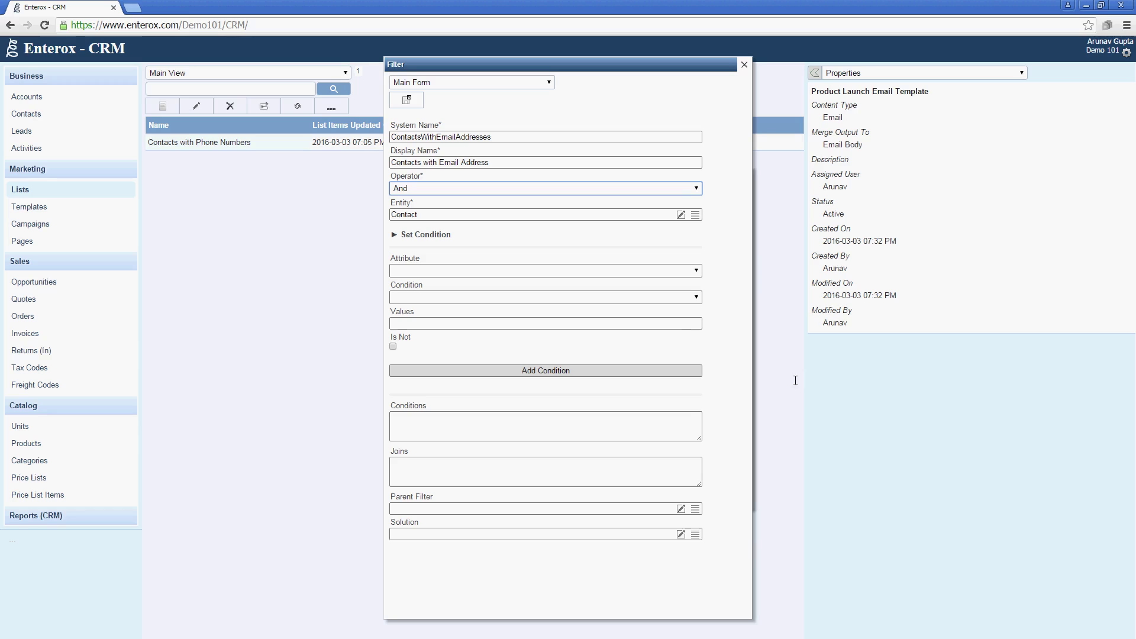
Add a negated Email IsNull condition so only contacts with an email remain.
{"action": "left_click", "coordinate": [686, 272]}
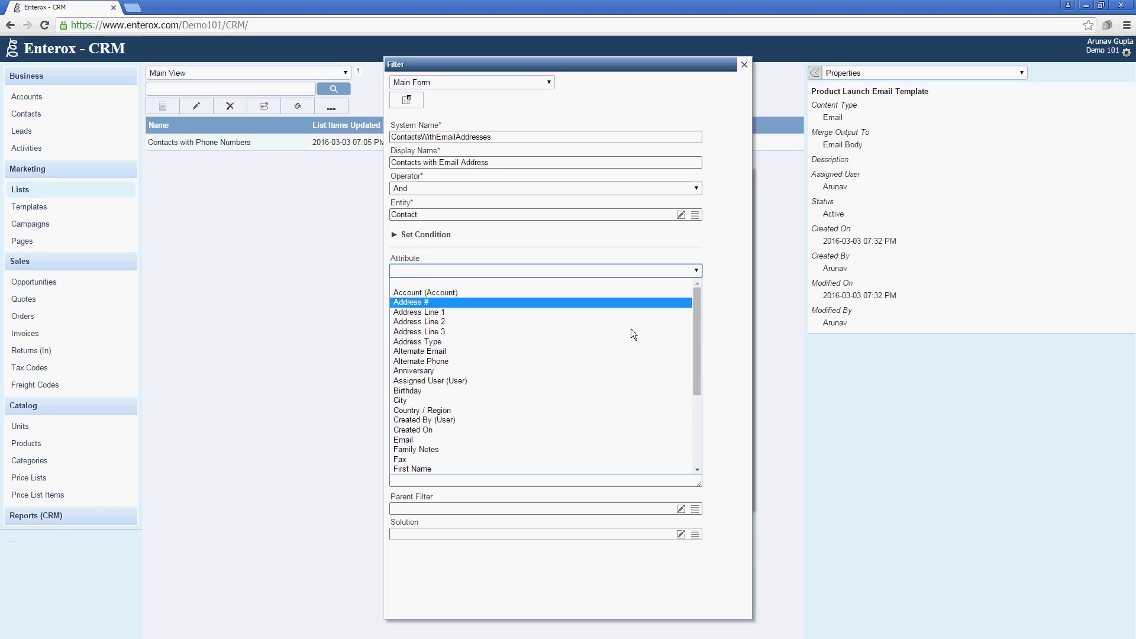
{"action": "left_click", "coordinate": [541, 441]}
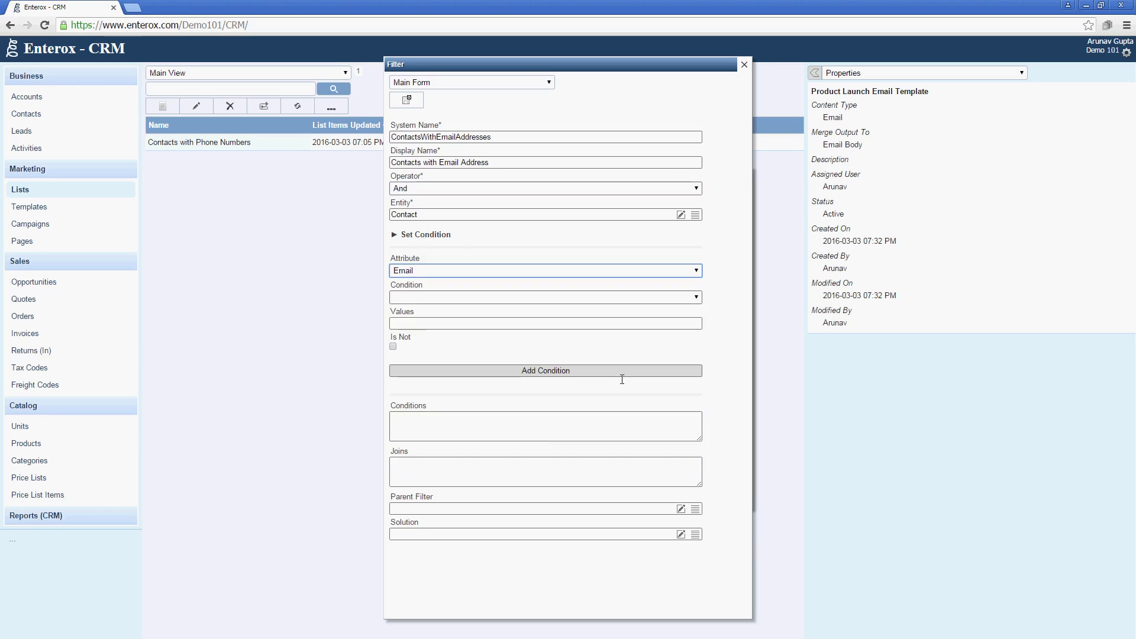
{"action": "left_click", "coordinate": [645, 297]}
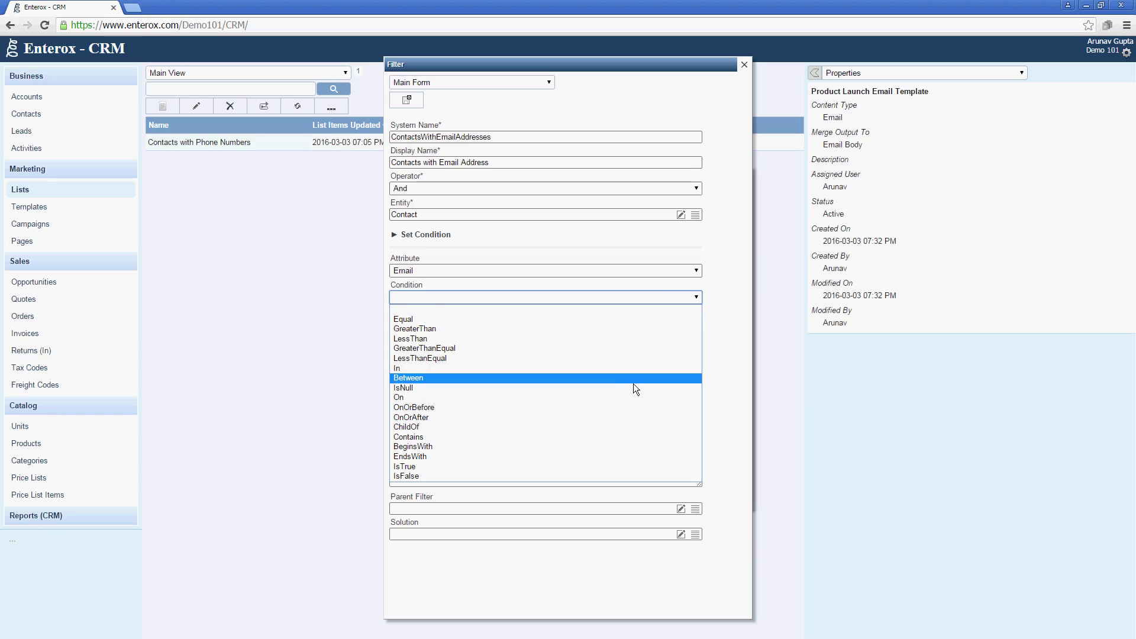
{"action": "left_click", "coordinate": [634, 388]}
{"action": "left_click", "coordinate": [394, 347]}
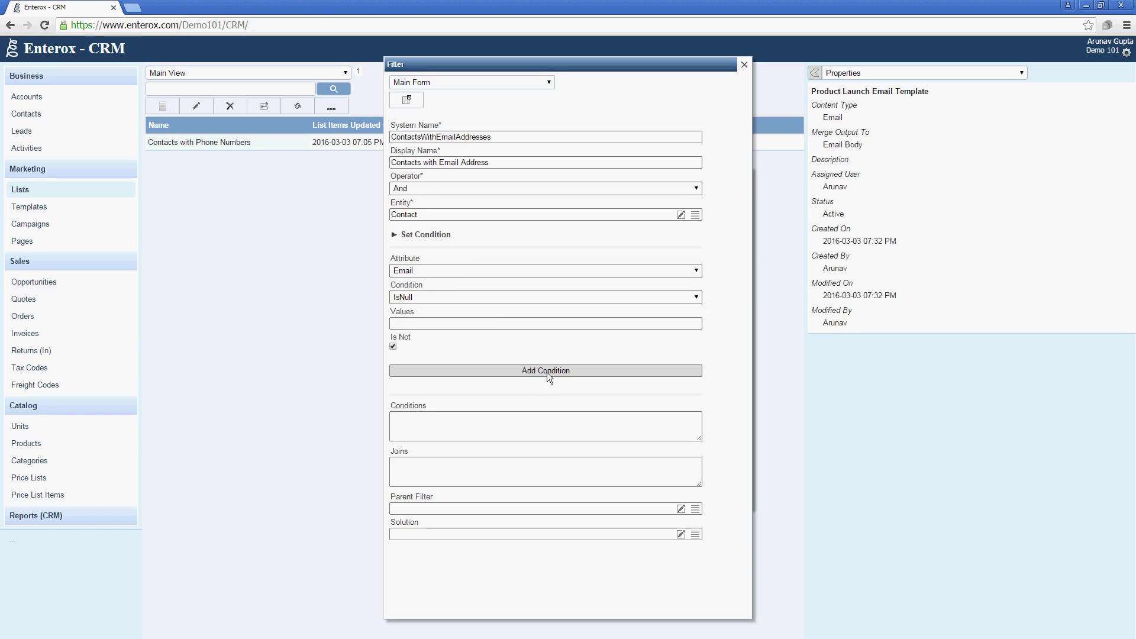
{"action": "left_click", "coordinate": [527, 374]}
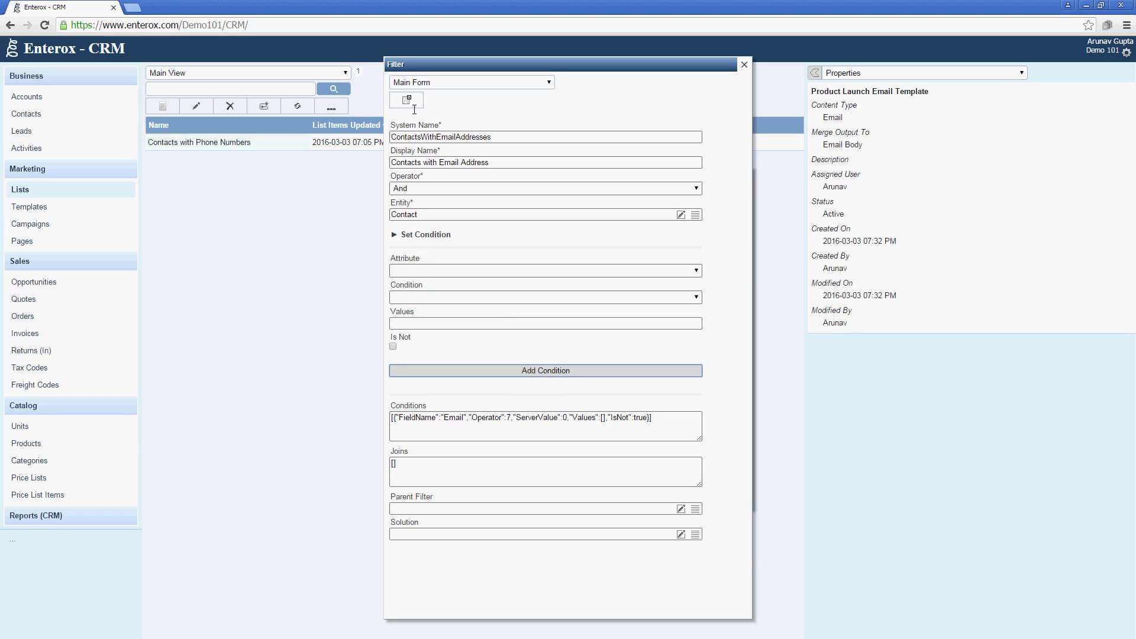
Save the filter and list, generate its list items, and view its one member.
{"action": "left_click", "coordinate": [415, 105]}
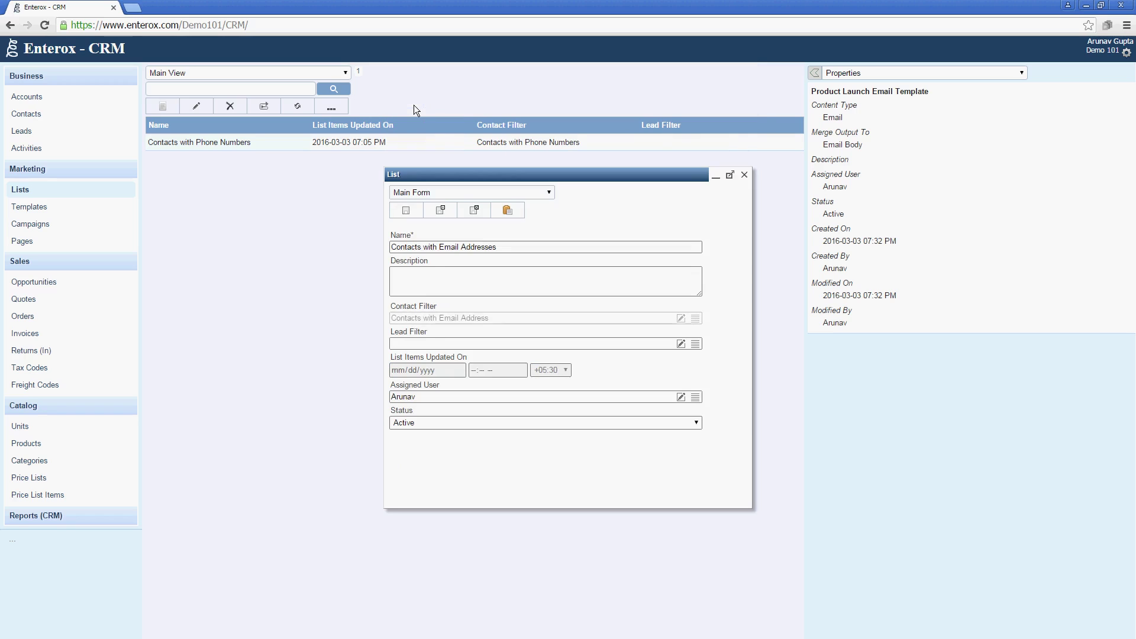
{"action": "left_click", "coordinate": [467, 213]}
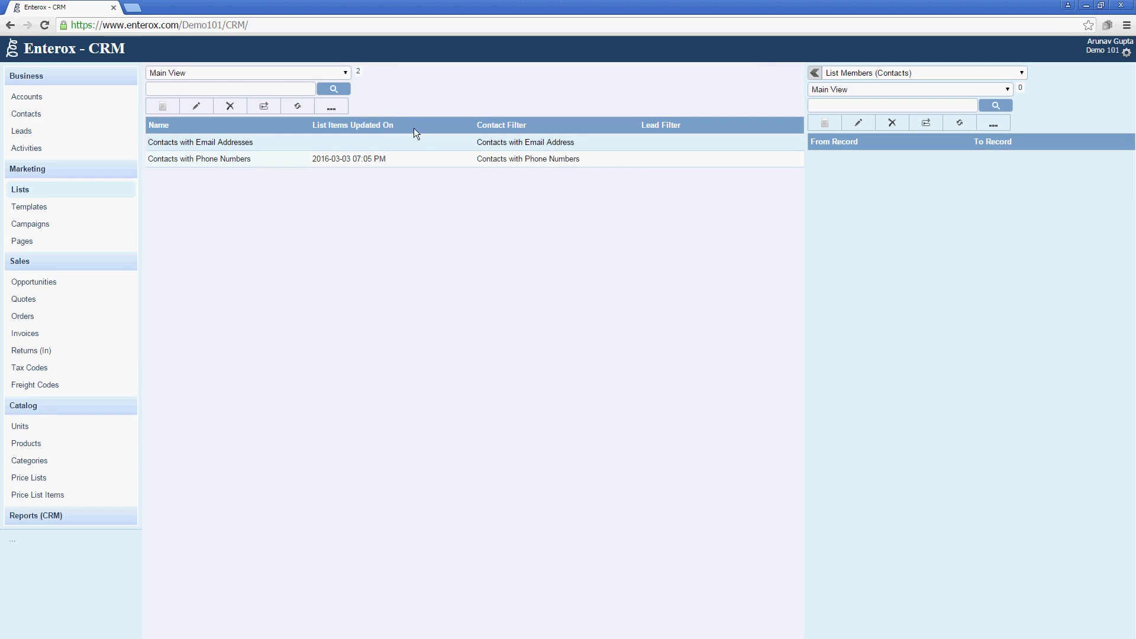
{"action": "left_click", "coordinate": [342, 106]}
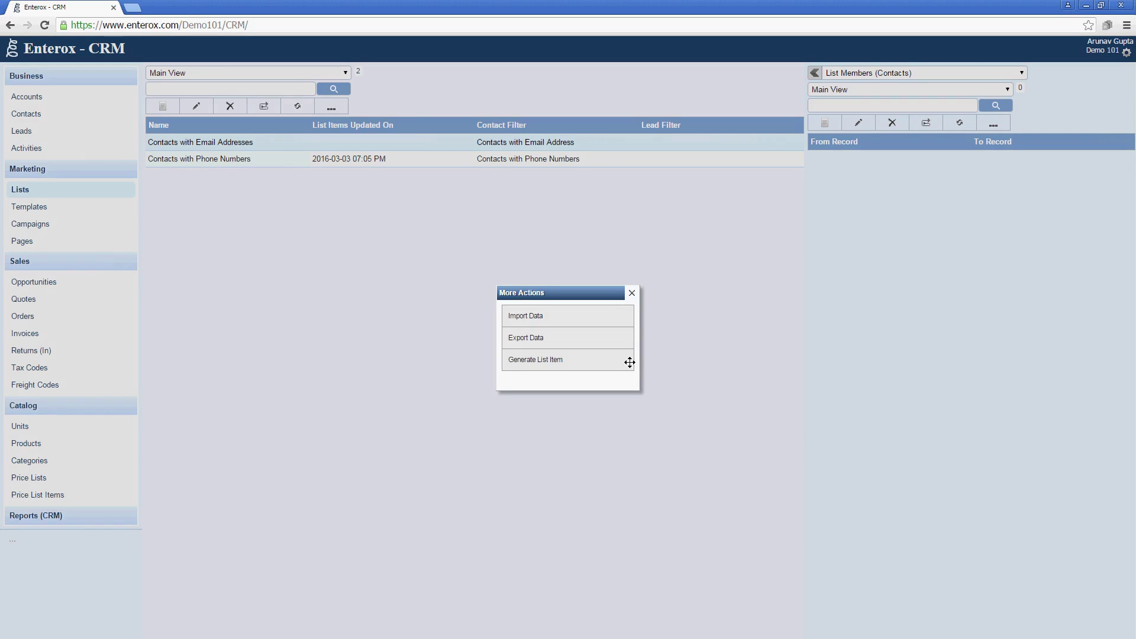
{"action": "left_click", "coordinate": [595, 358]}
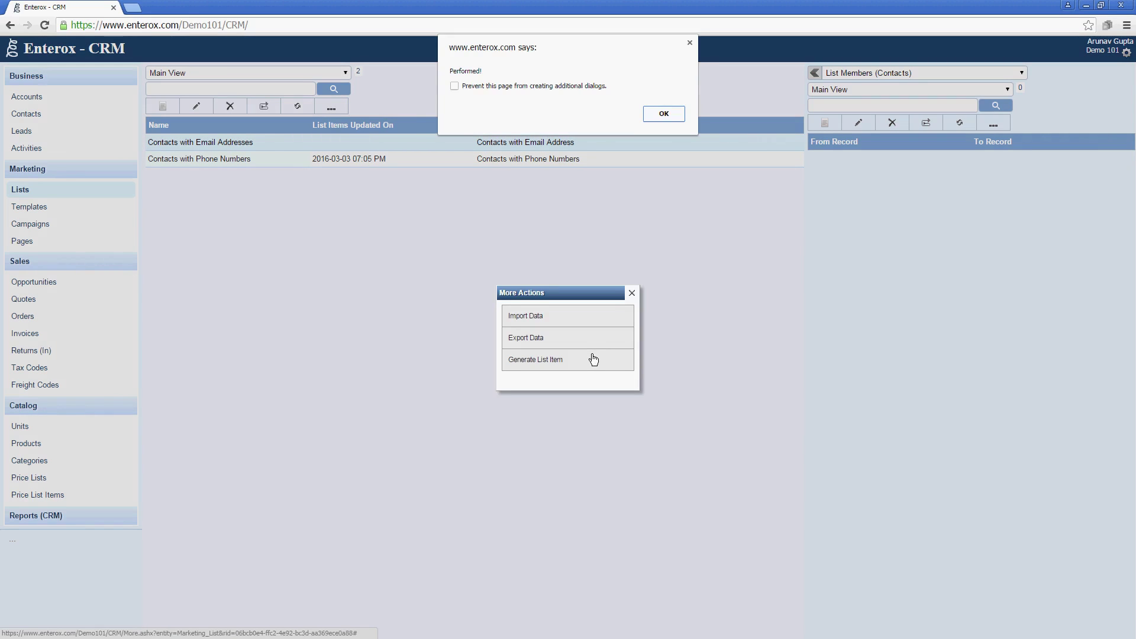
{"action": "left_click", "coordinate": [660, 113]}
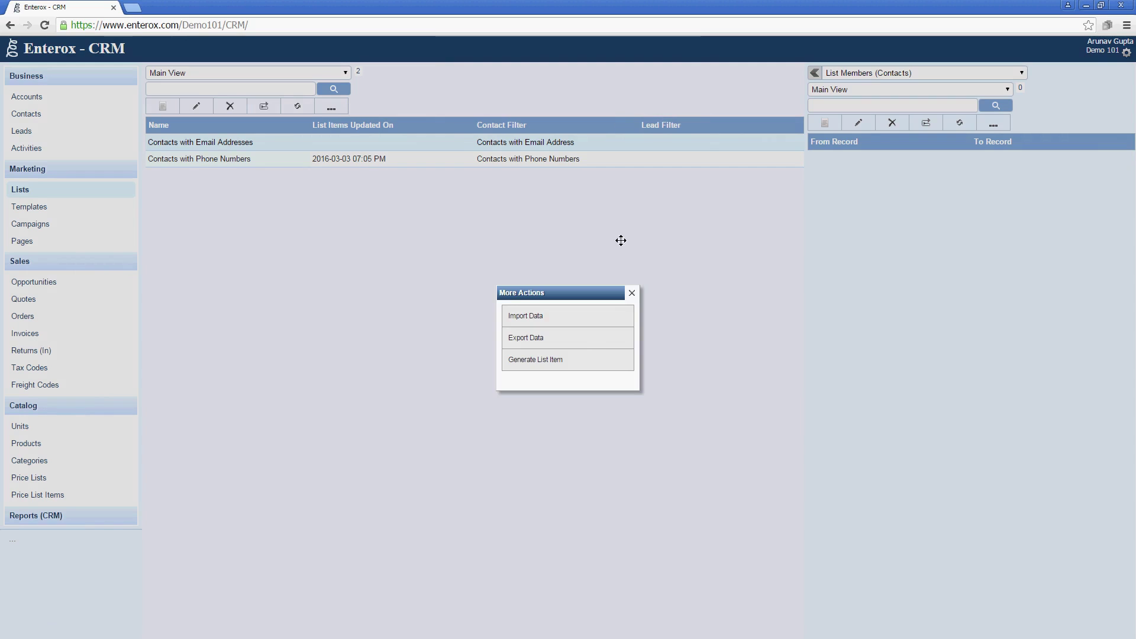
{"action": "left_click", "coordinate": [633, 294]}
{"action": "left_click", "coordinate": [300, 102]}
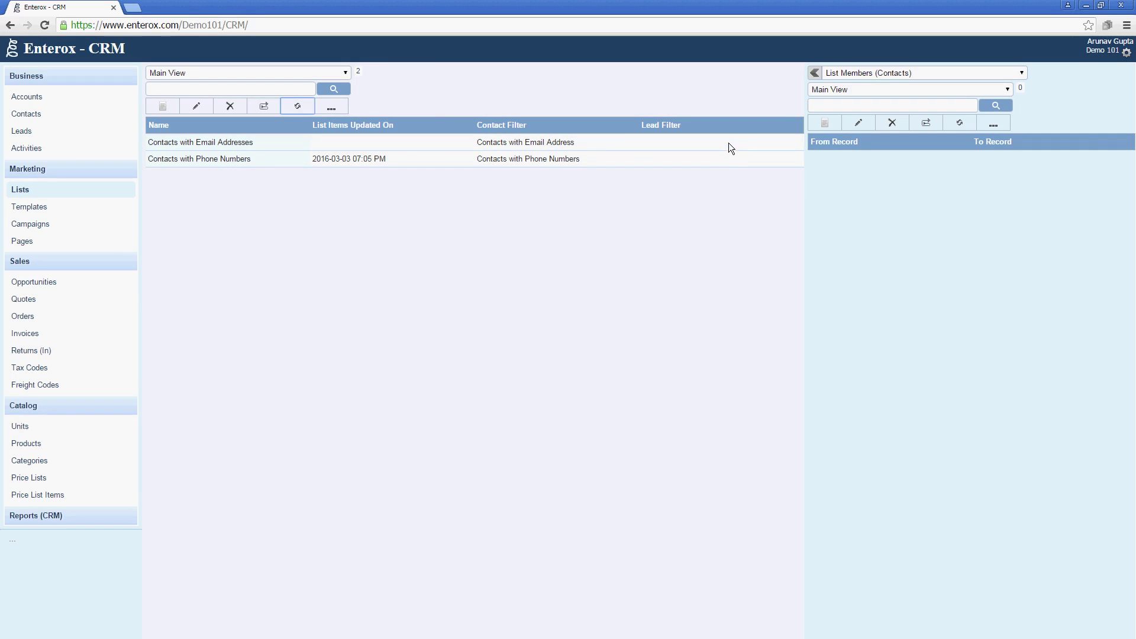
{"action": "left_click", "coordinate": [630, 143]}
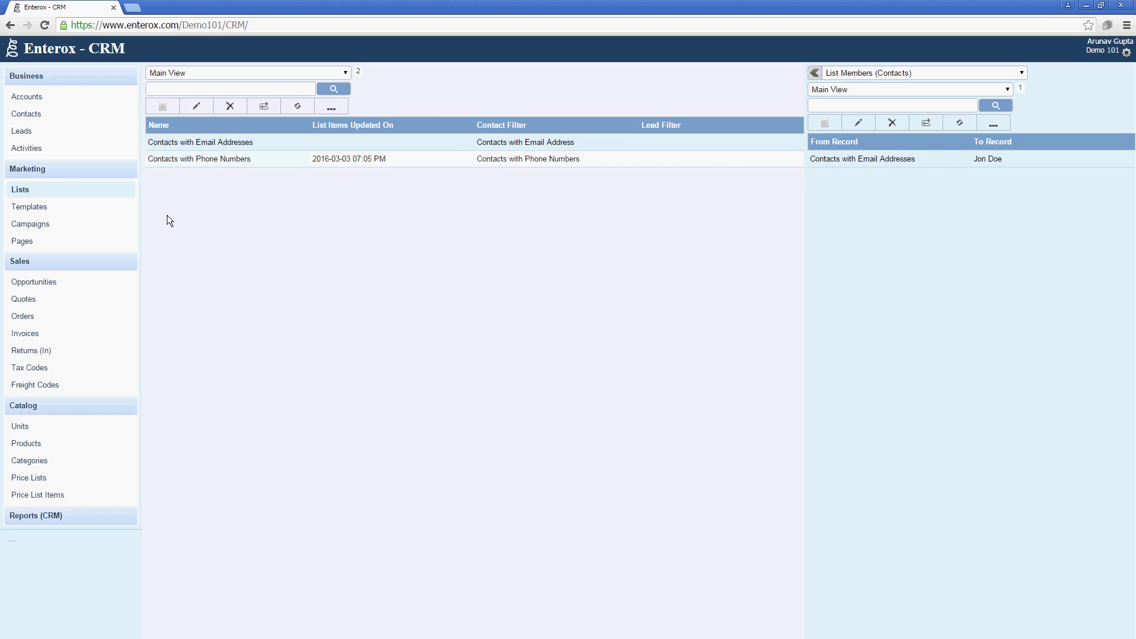
Start a campaign named 'Email Campaign' with Direct Marketing type and Email channel.
{"action": "left_click", "coordinate": [109, 225]}
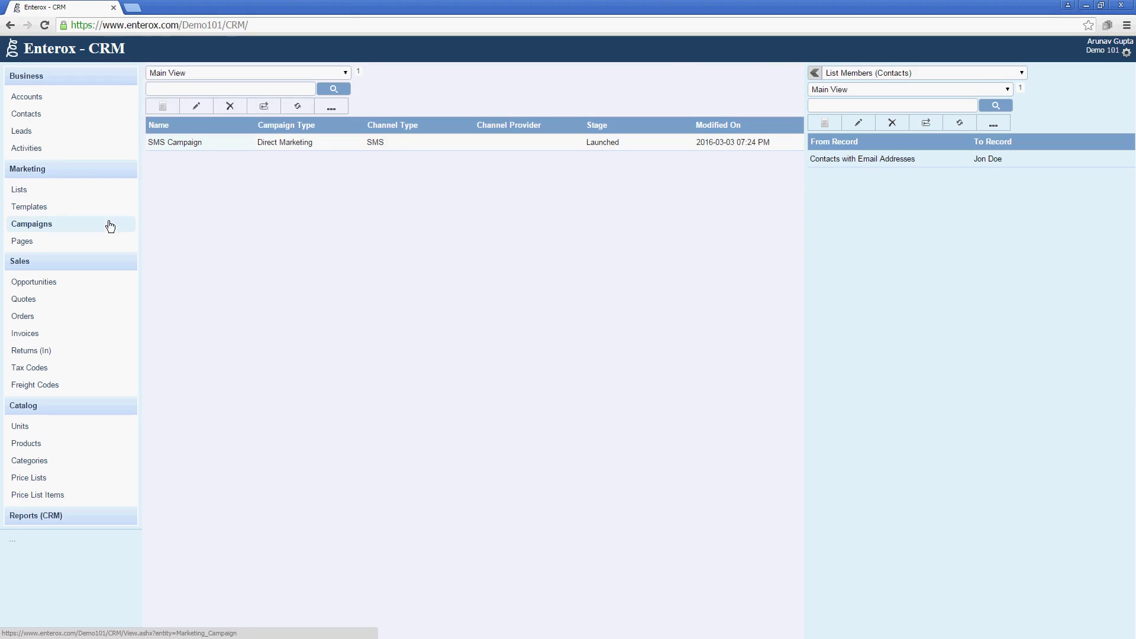
{"action": "left_click", "coordinate": [159, 105]}
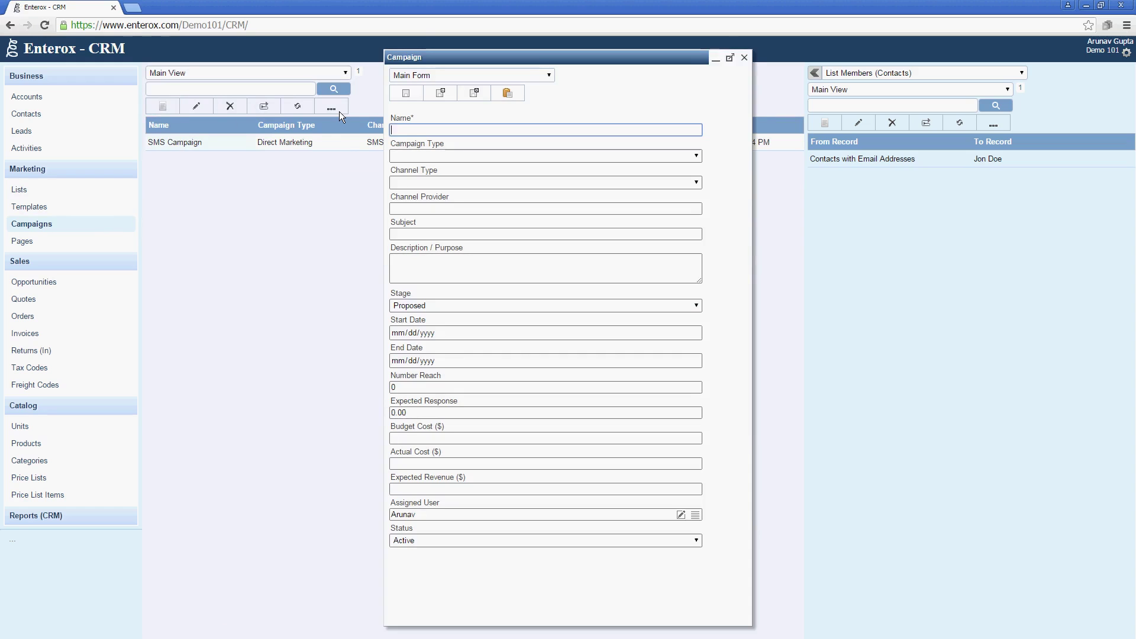
{"action": "type", "text": "Email Campaign"}
{"action": "key", "text": "Tab"}
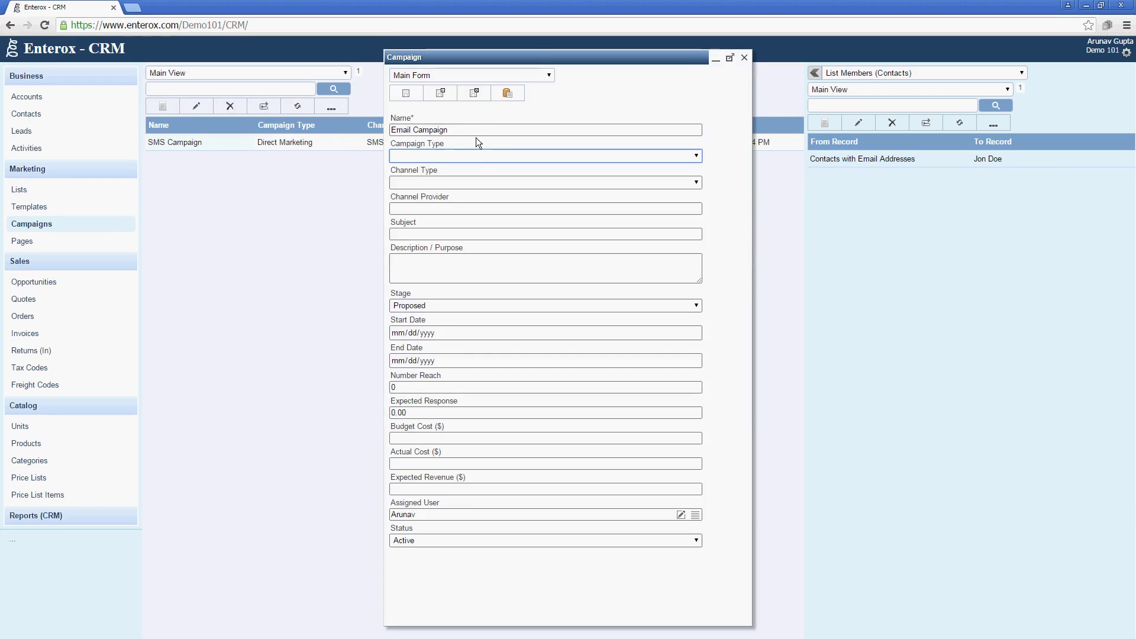
{"action": "left_click", "coordinate": [479, 155]}
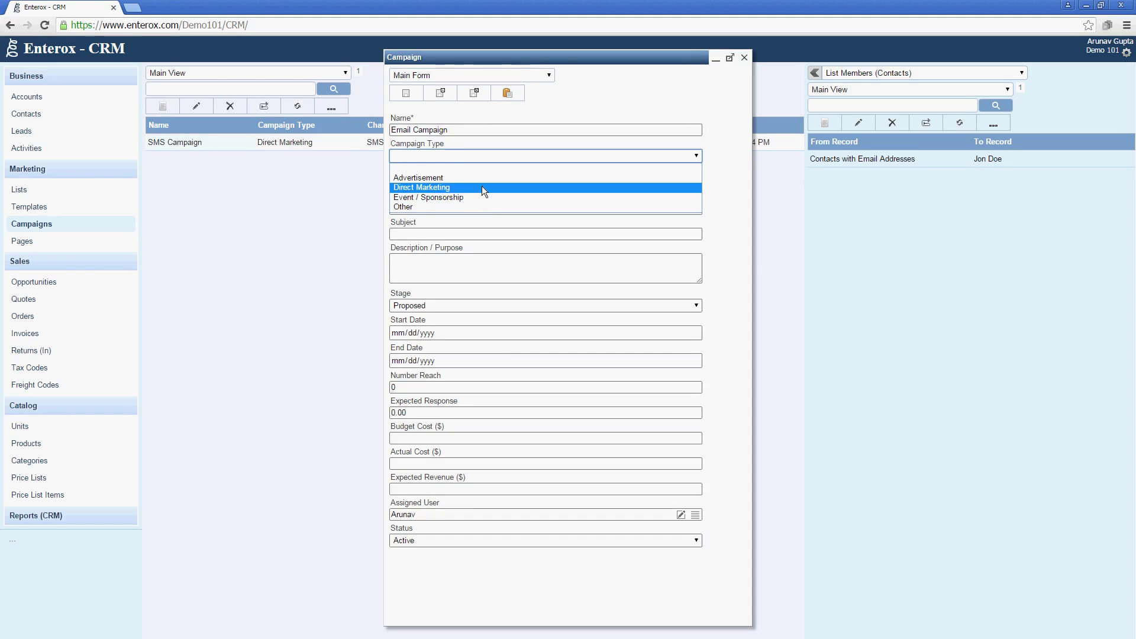
{"action": "left_click", "coordinate": [482, 187]}
{"action": "left_click", "coordinate": [481, 185]}
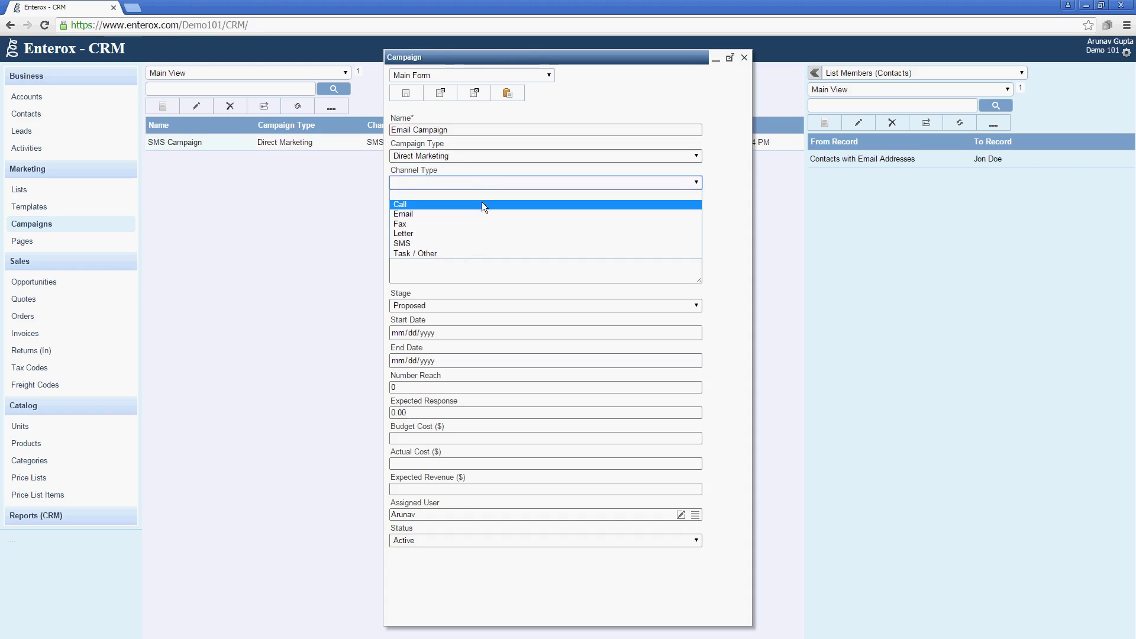
{"action": "left_click", "coordinate": [479, 211]}
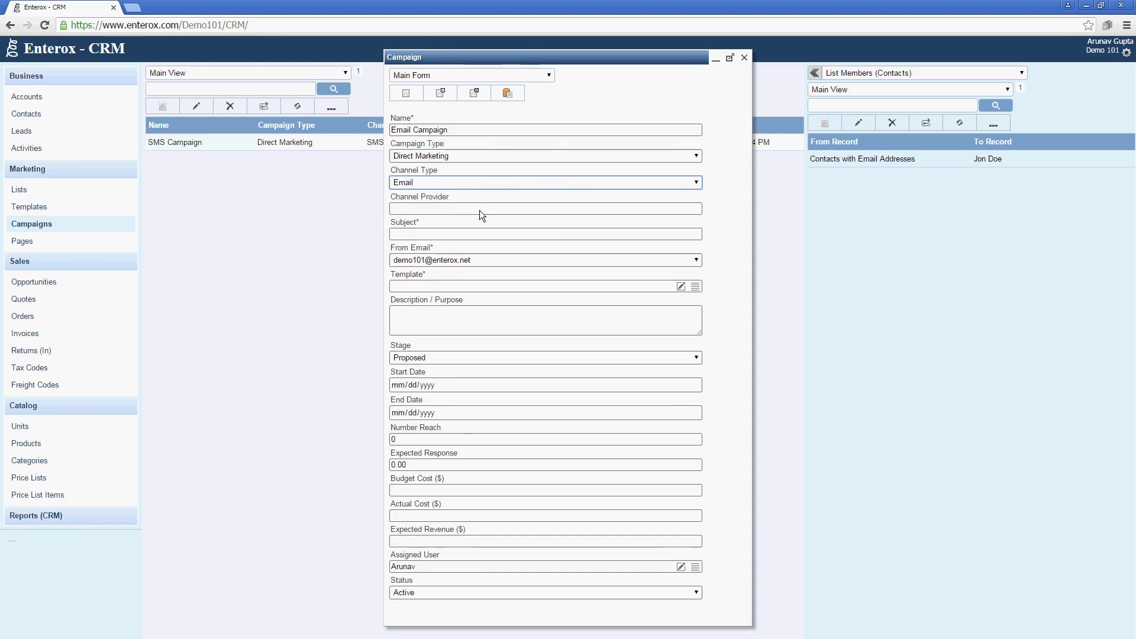
Set subject 'About the Enterox CRM product launch', choose Product Launch Email Template, and save.
{"action": "left_click", "coordinate": [539, 234]}
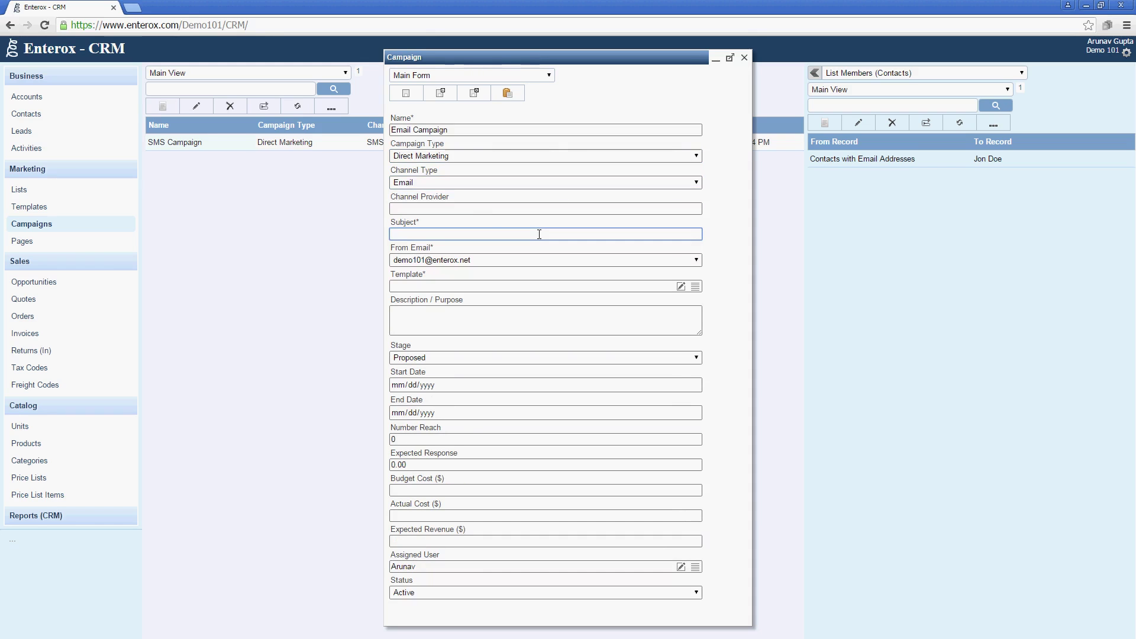
{"action": "type", "text": "H"}
{"action": "key", "text": "BackSpace"}
{"action": "key", "text": "BackSpace"}
{"action": "key", "text": "BackSpace"}
{"action": "type", "text": "About the P"}
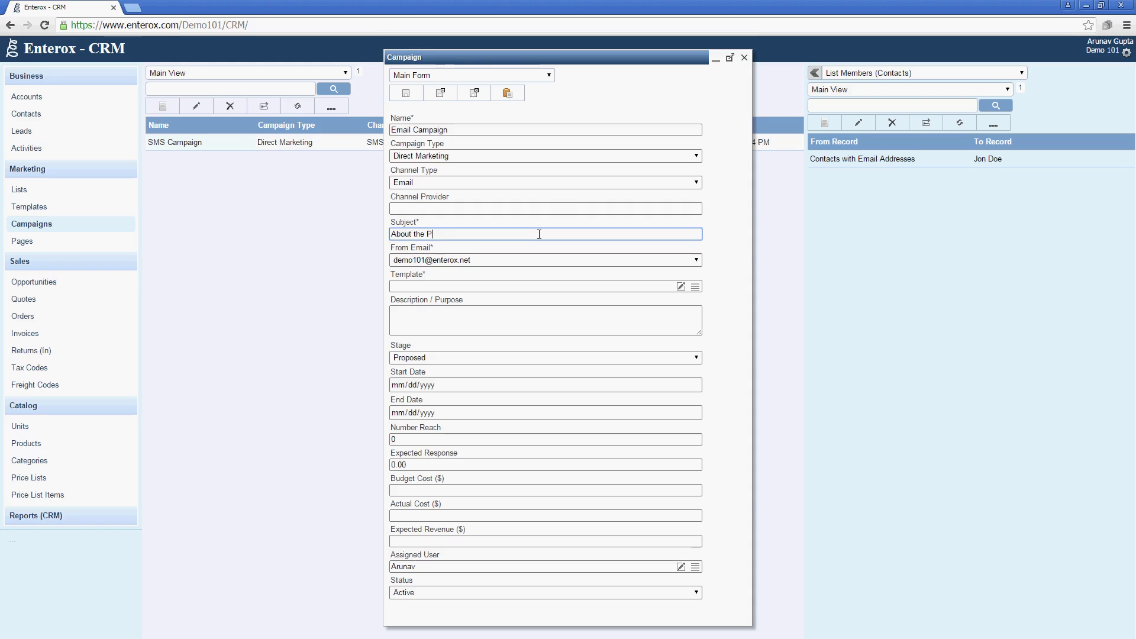
{"action": "key", "text": "BackSpace"}
{"action": "type", "text": "C"}
{"action": "key", "text": "BackSpace"}
{"action": "type", "text": "Enterox CRM product"}
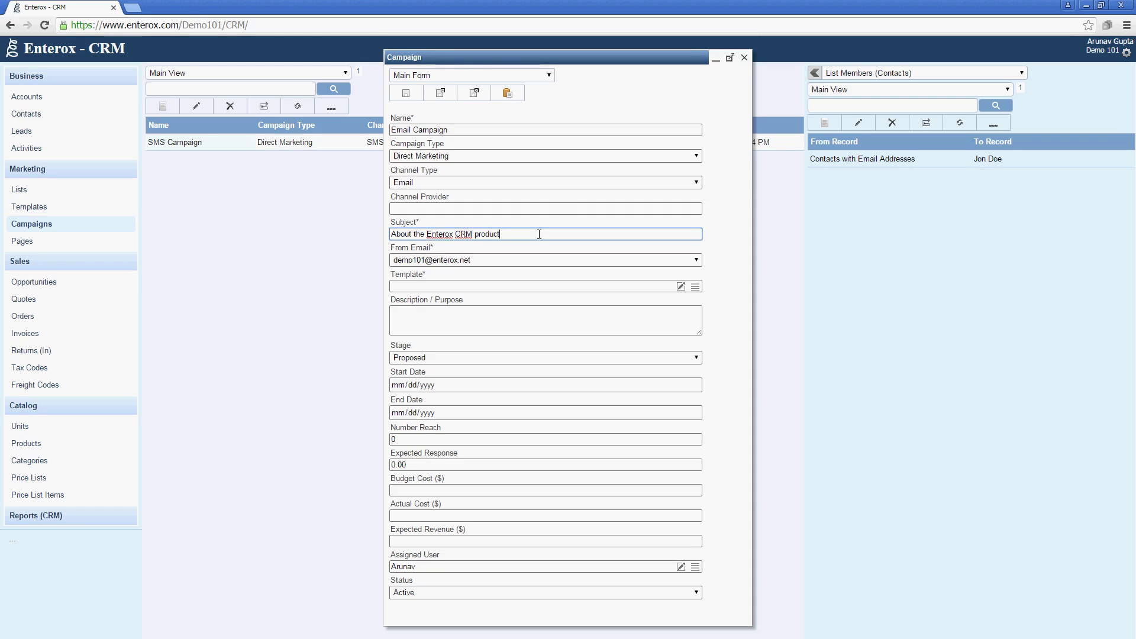
{"action": "type", "text": " launch"}
{"action": "key", "text": "Tab"}
{"action": "left_click", "coordinate": [694, 290]}
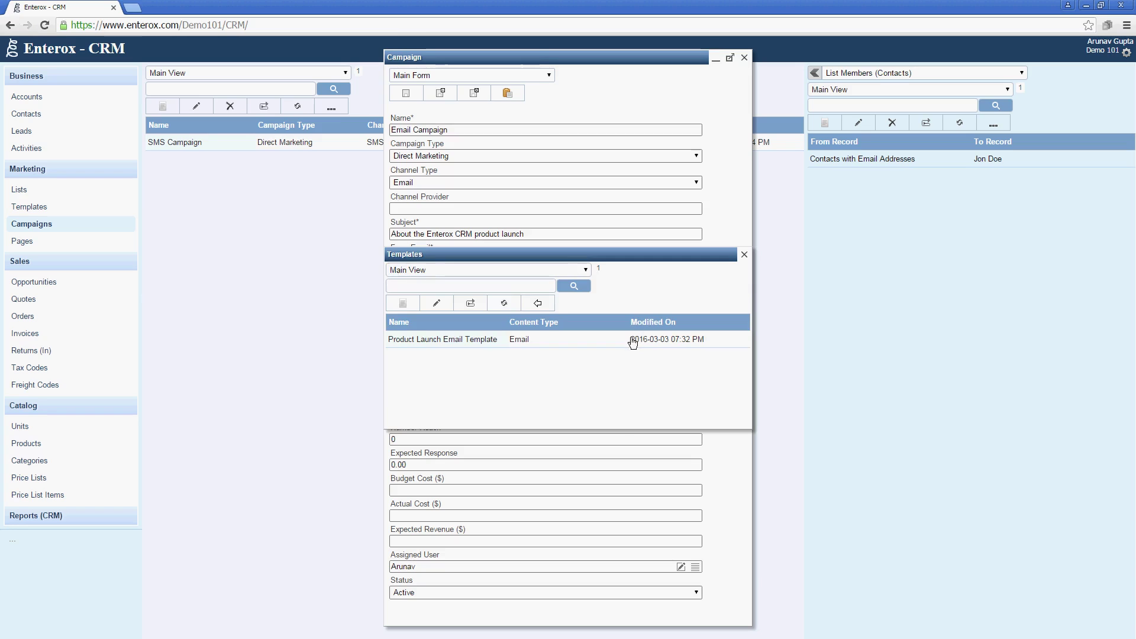
{"action": "left_click", "coordinate": [543, 304]}
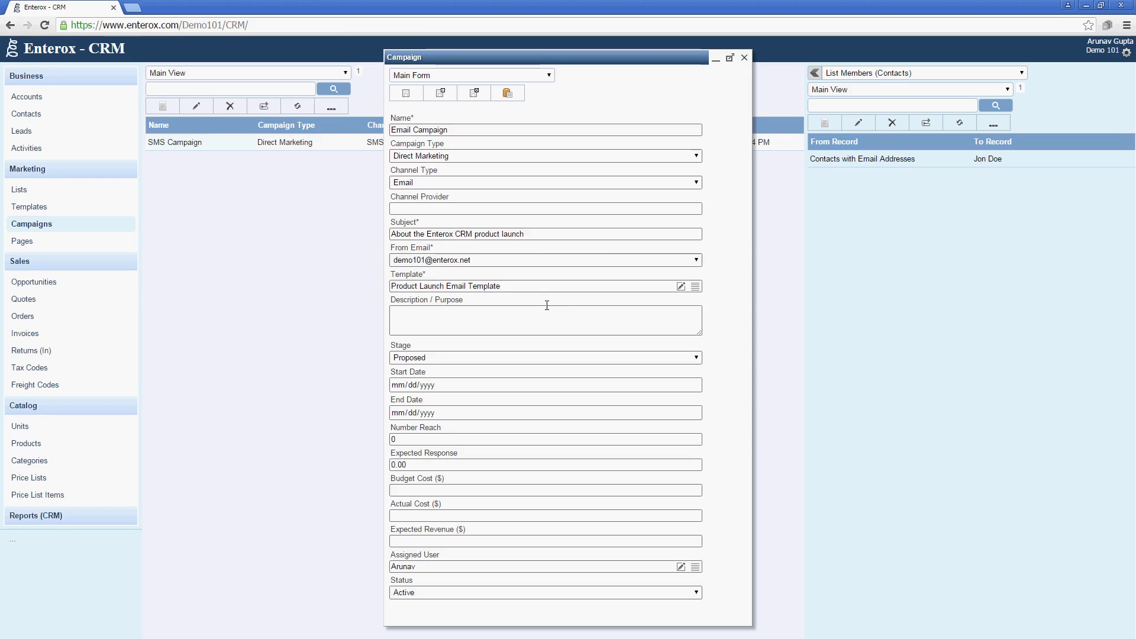
{"action": "left_click", "coordinate": [544, 314]}
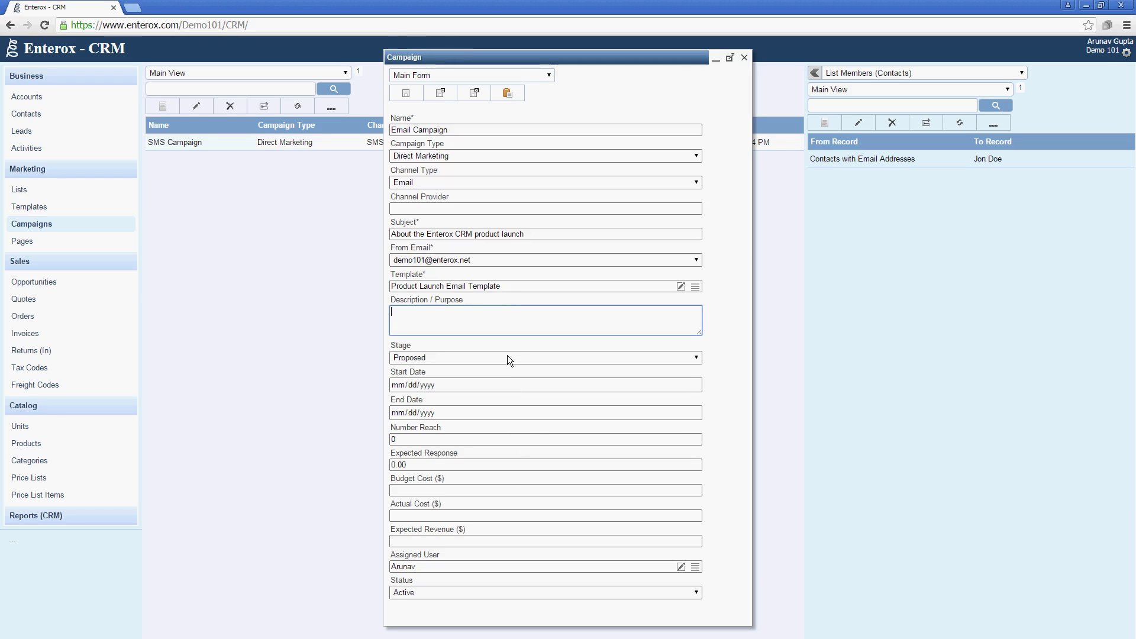
{"action": "left_click", "coordinate": [473, 97]}
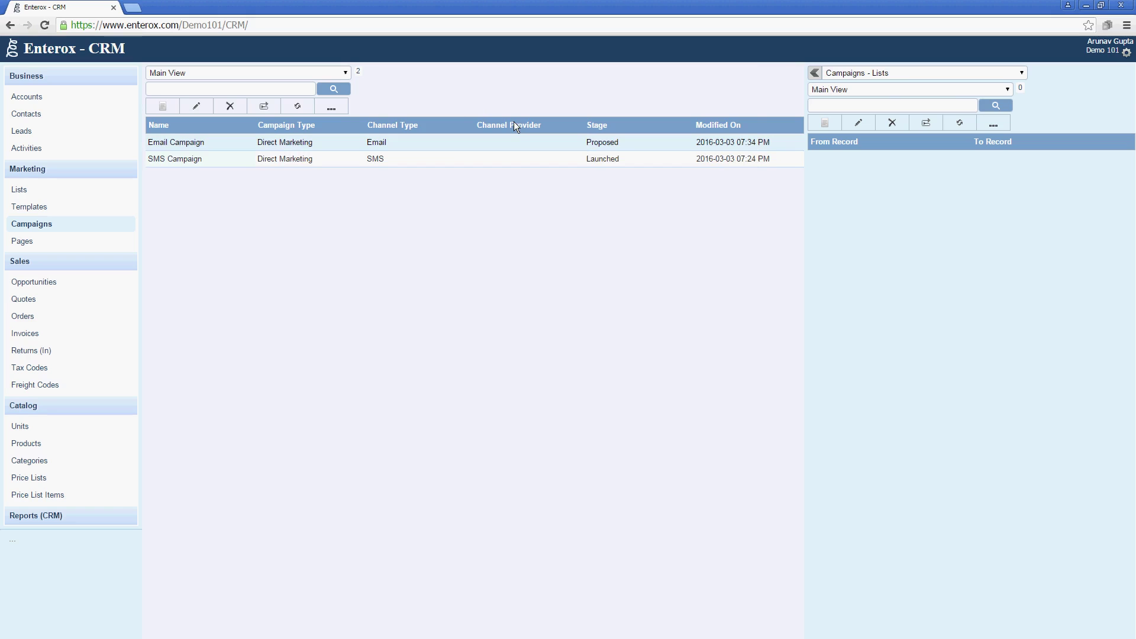
Link the Contacts with Email Addresses list to the Email Campaign.
{"action": "left_click", "coordinate": [821, 122]}
{"action": "left_click", "coordinate": [696, 348]}
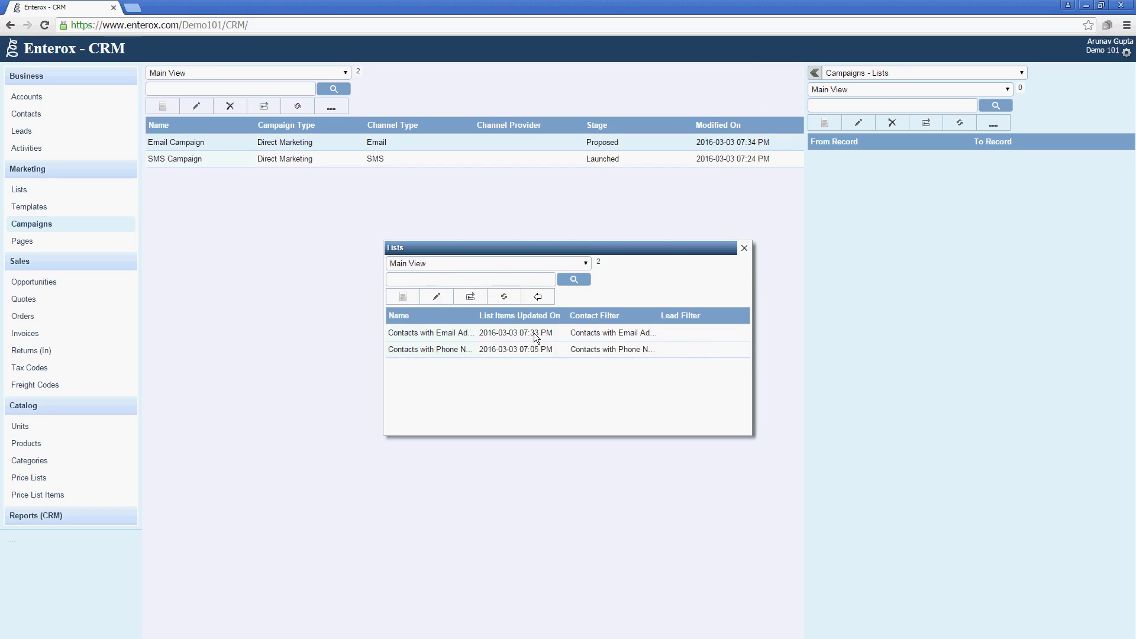
{"action": "left_click", "coordinate": [534, 332]}
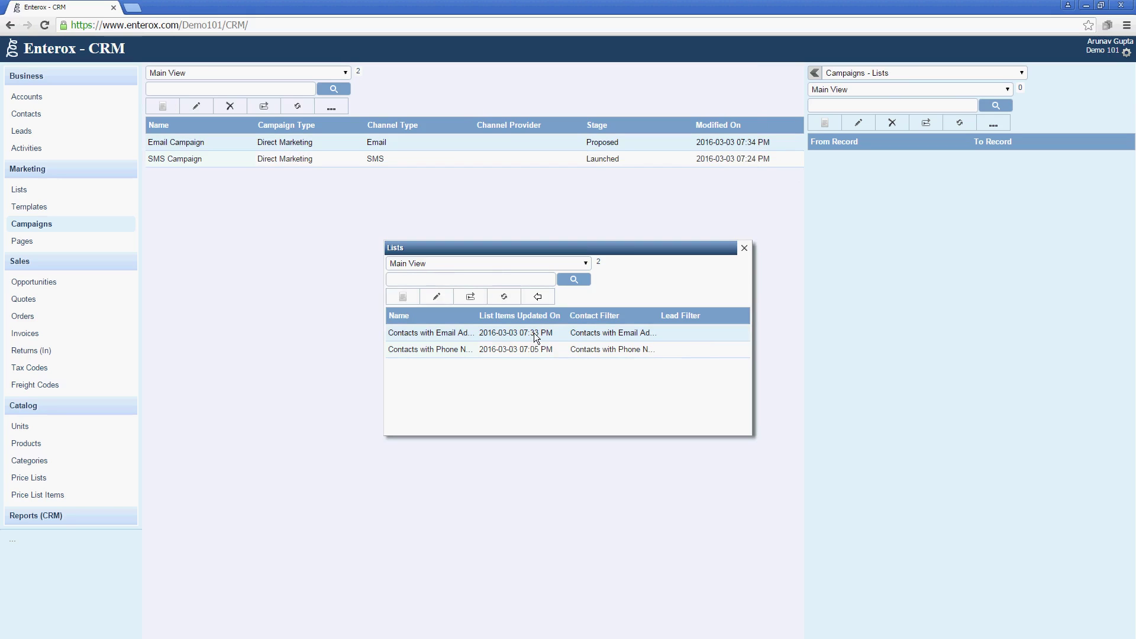
{"action": "left_click", "coordinate": [532, 300]}
{"action": "left_click", "coordinate": [479, 291]}
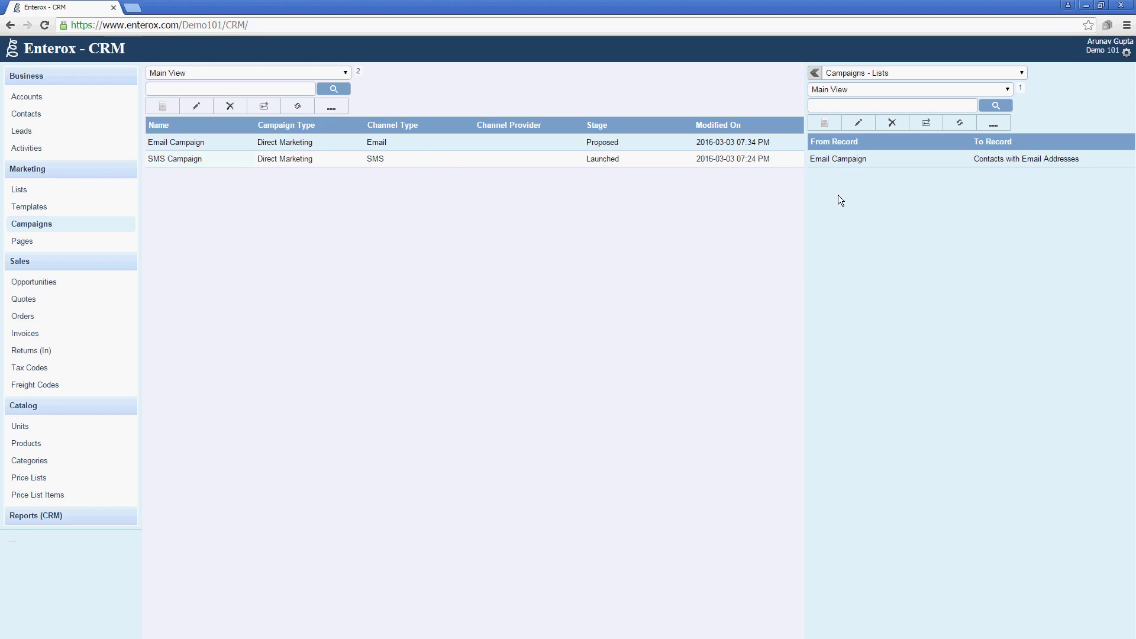
Launch the Email Campaign via More Actions and close the actions window.
{"action": "left_click", "coordinate": [331, 108]}
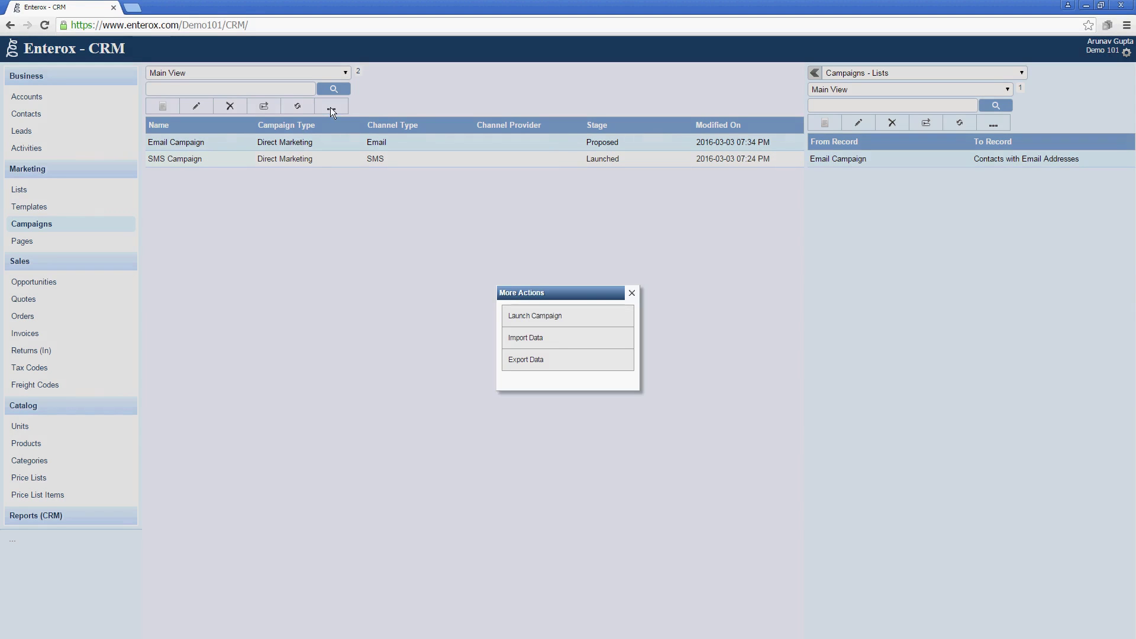
{"action": "left_click", "coordinate": [559, 325]}
{"action": "left_click", "coordinate": [664, 113]}
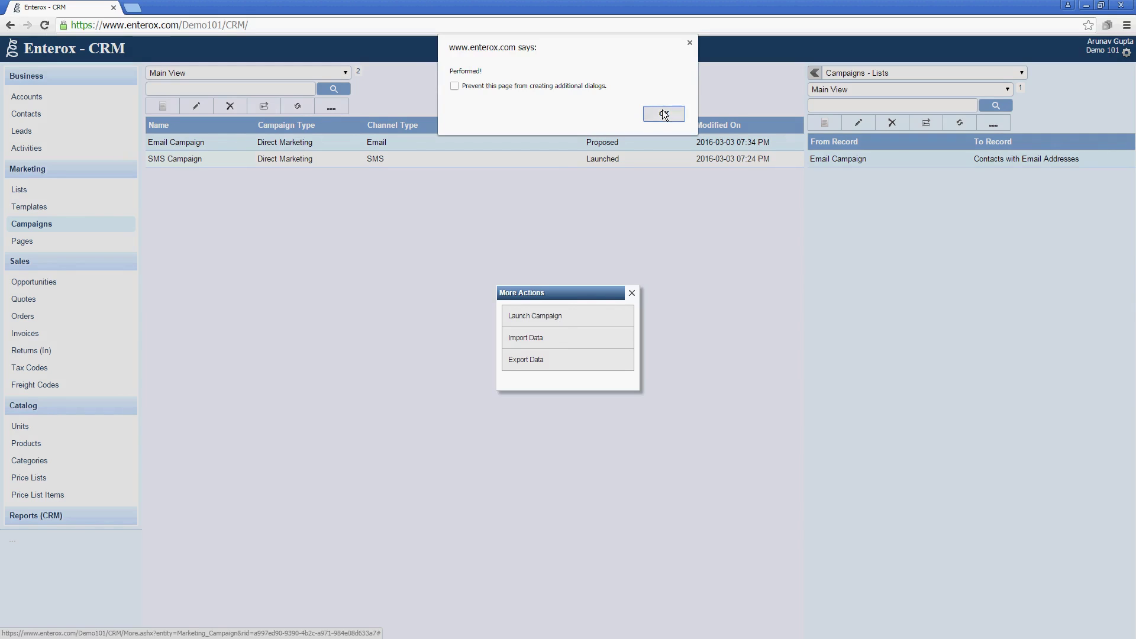
{"action": "left_click", "coordinate": [632, 293]}
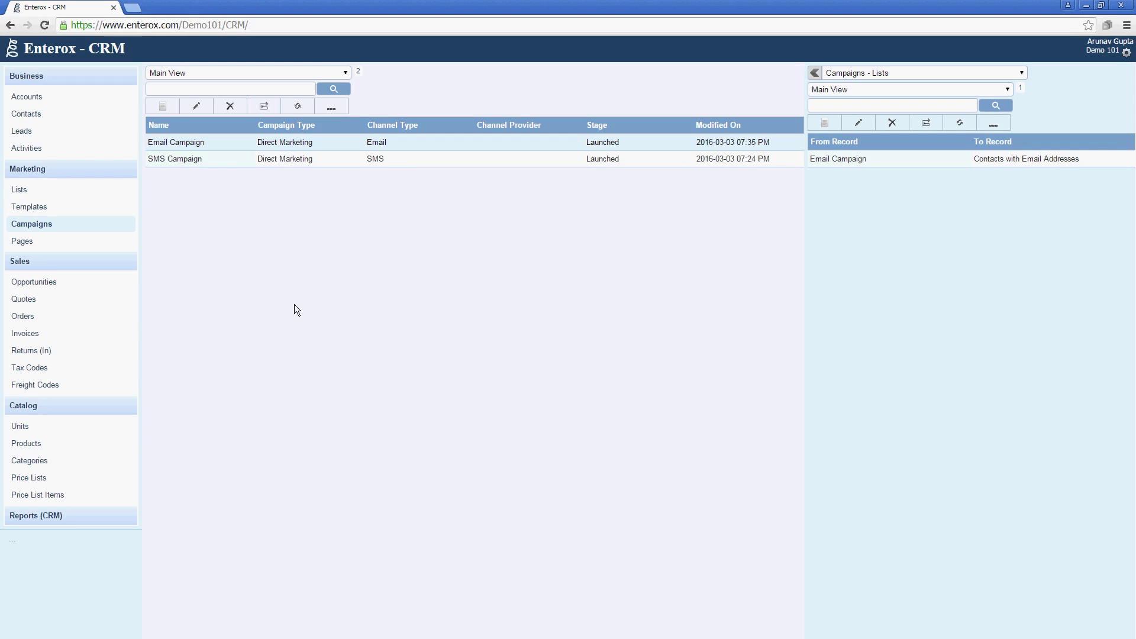
{"action": "left_click", "coordinate": [123, 243]}
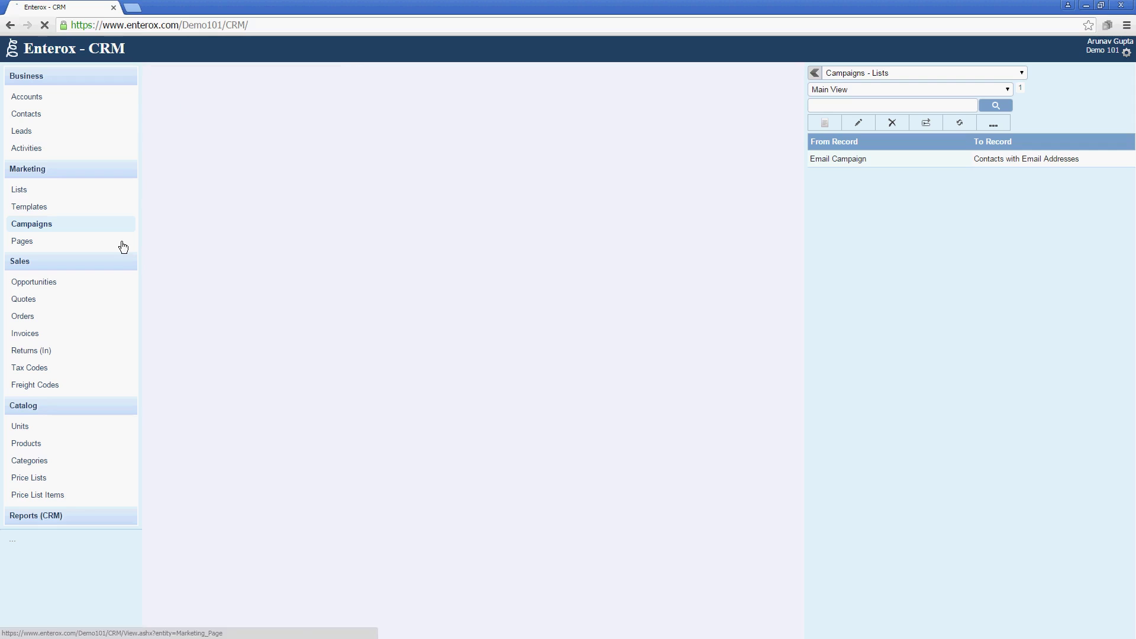
{"action": "left_click", "coordinate": [158, 107]}
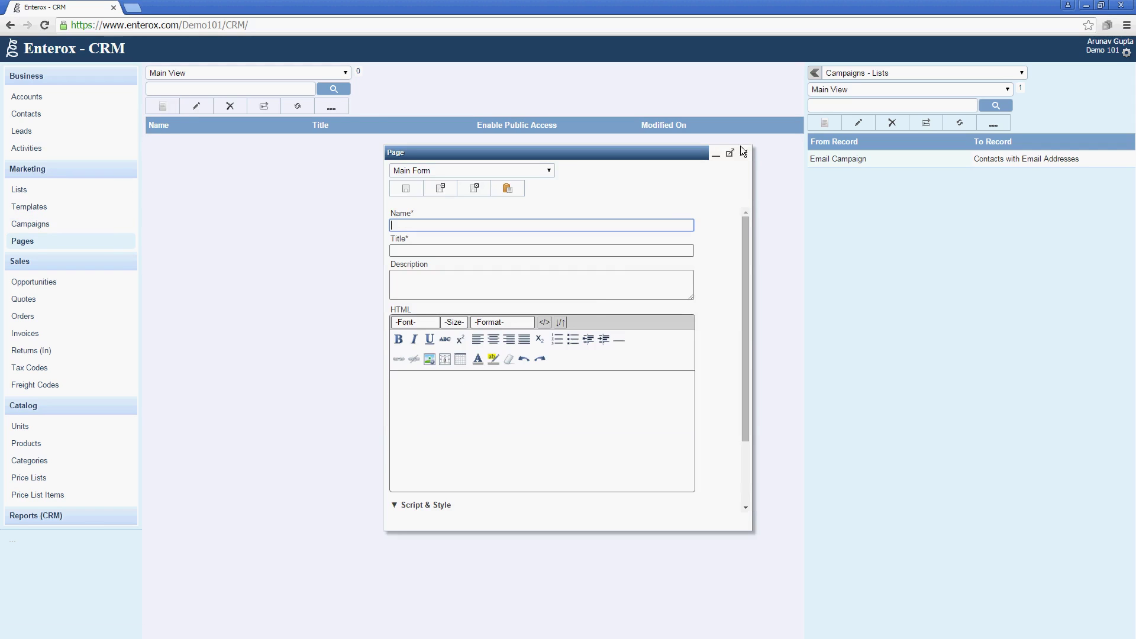
{"action": "left_click", "coordinate": [744, 153]}
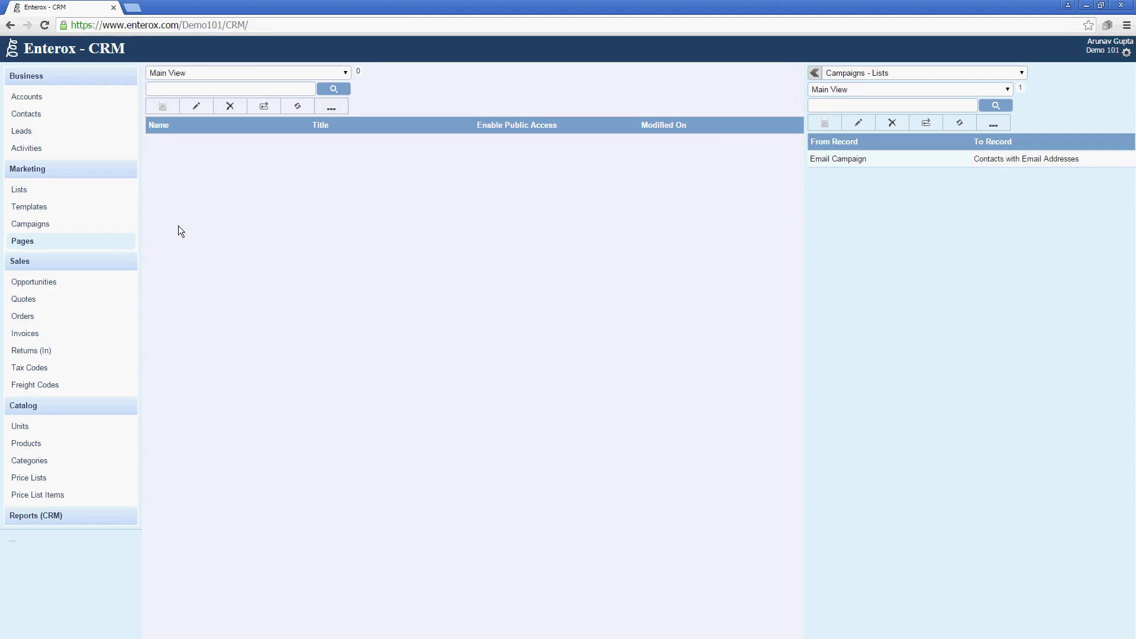
{"action": "left_click", "coordinate": [118, 226]}
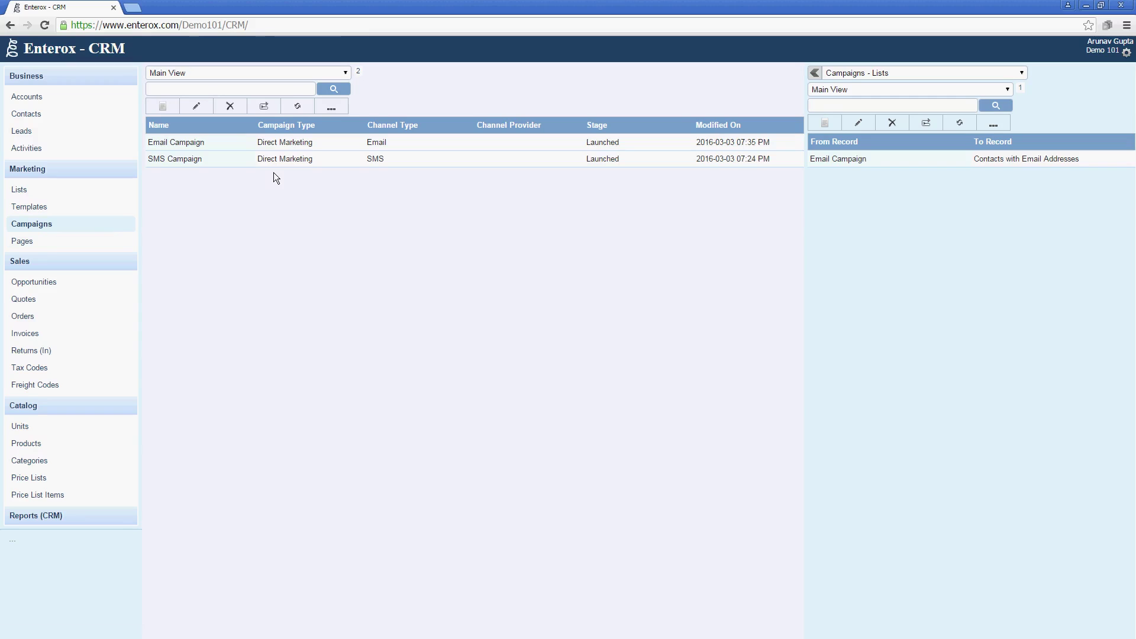
{"action": "double_click", "coordinate": [267, 142]}
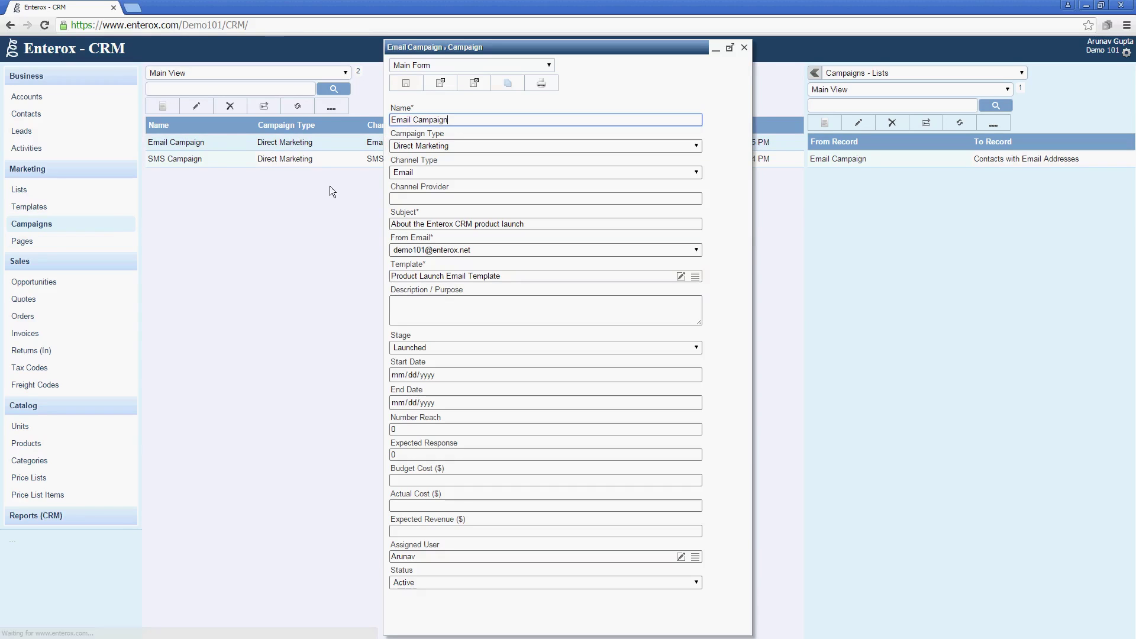
{"action": "left_click", "coordinate": [504, 251]}
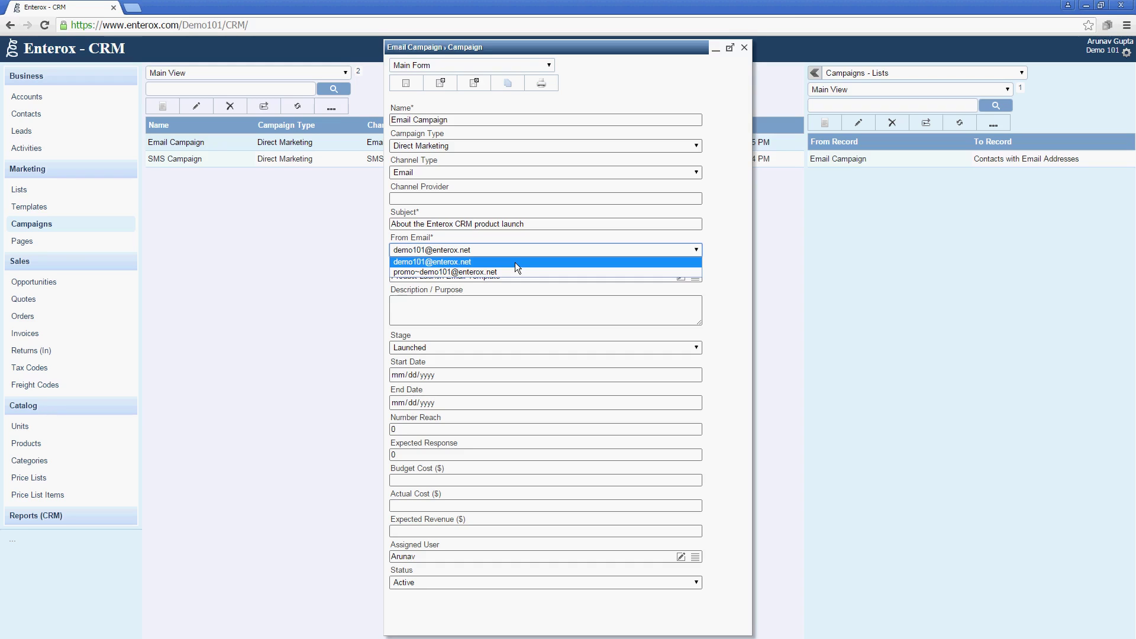
{"action": "left_click", "coordinate": [744, 47]}
{"action": "left_click", "coordinate": [616, 121]}
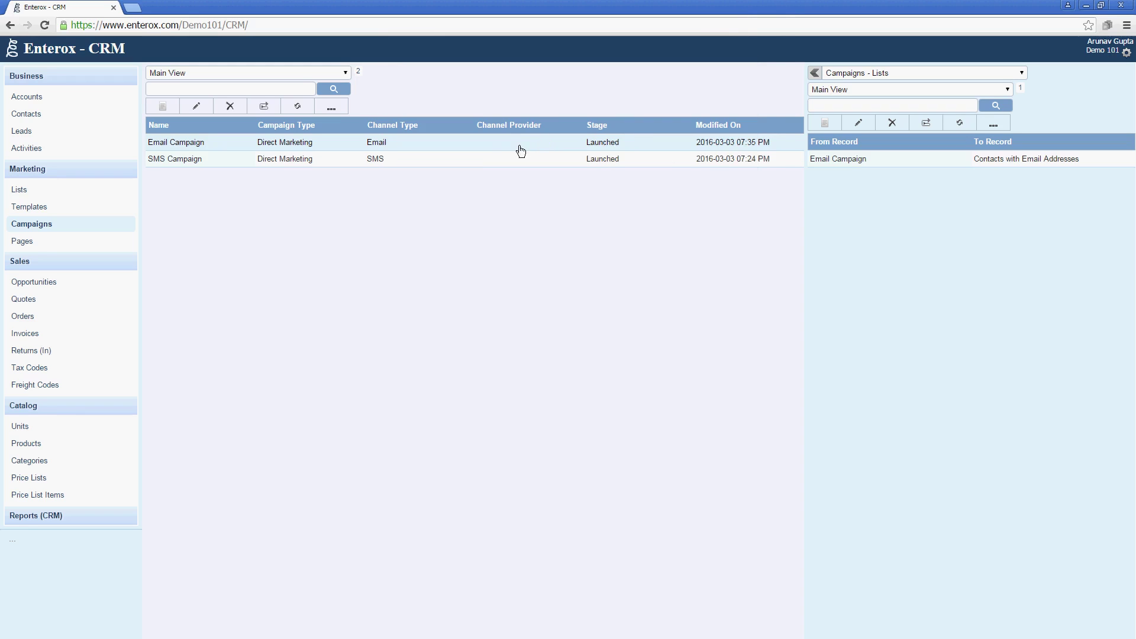
Open the SMS Campaign record, confirm From Phone stays 1001, and close the form.
{"action": "double_click", "coordinate": [519, 157]}
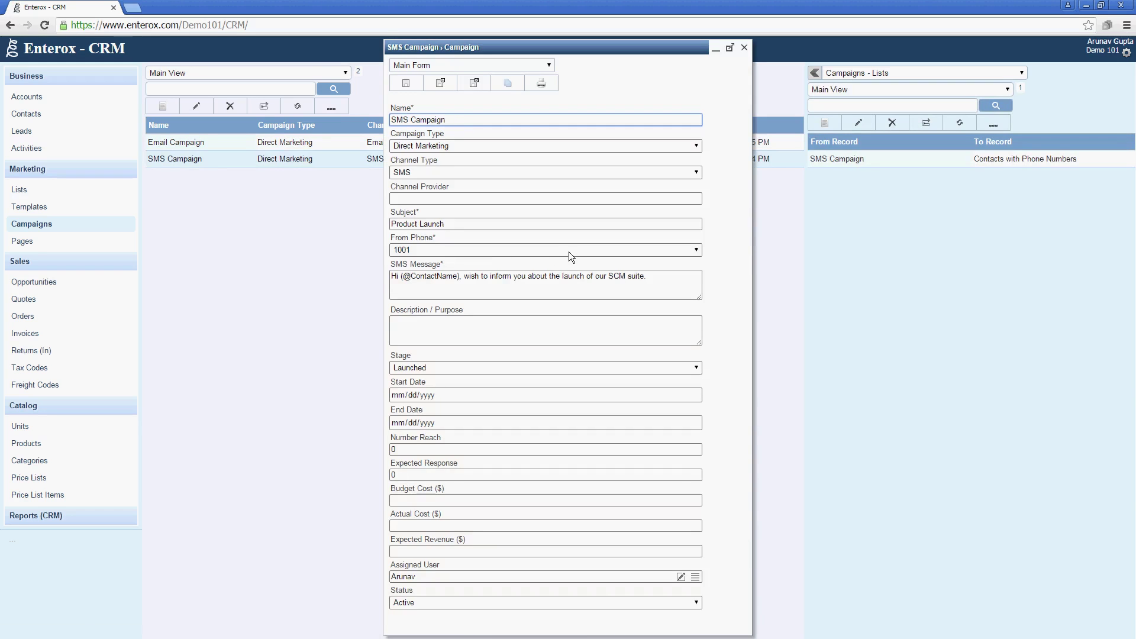
{"action": "left_click", "coordinate": [570, 251]}
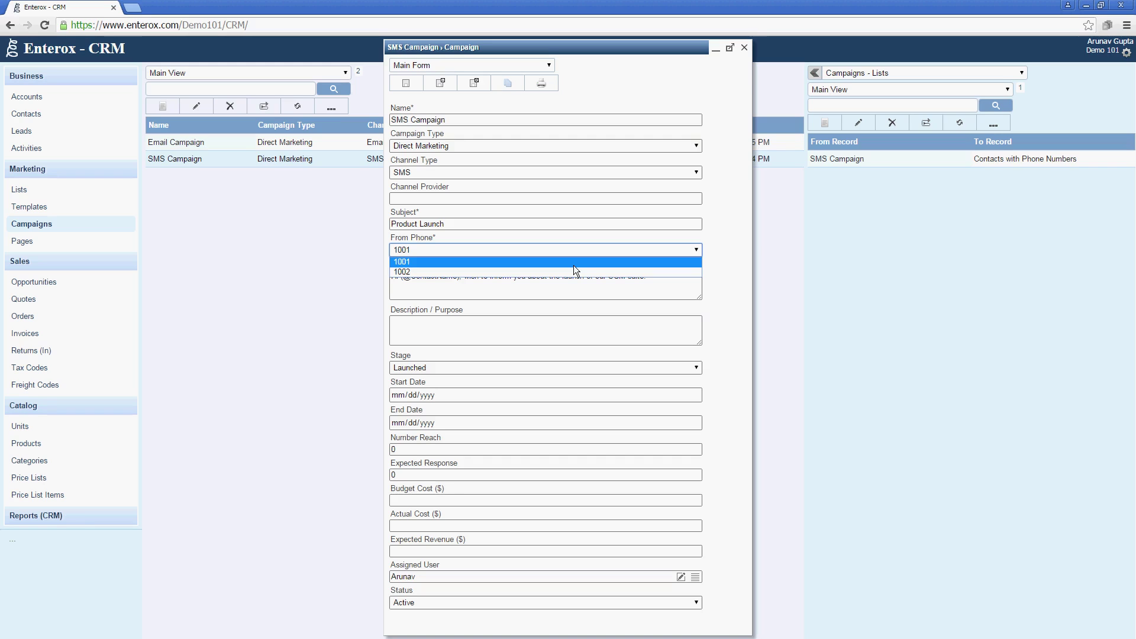
{"action": "left_click", "coordinate": [582, 282]}
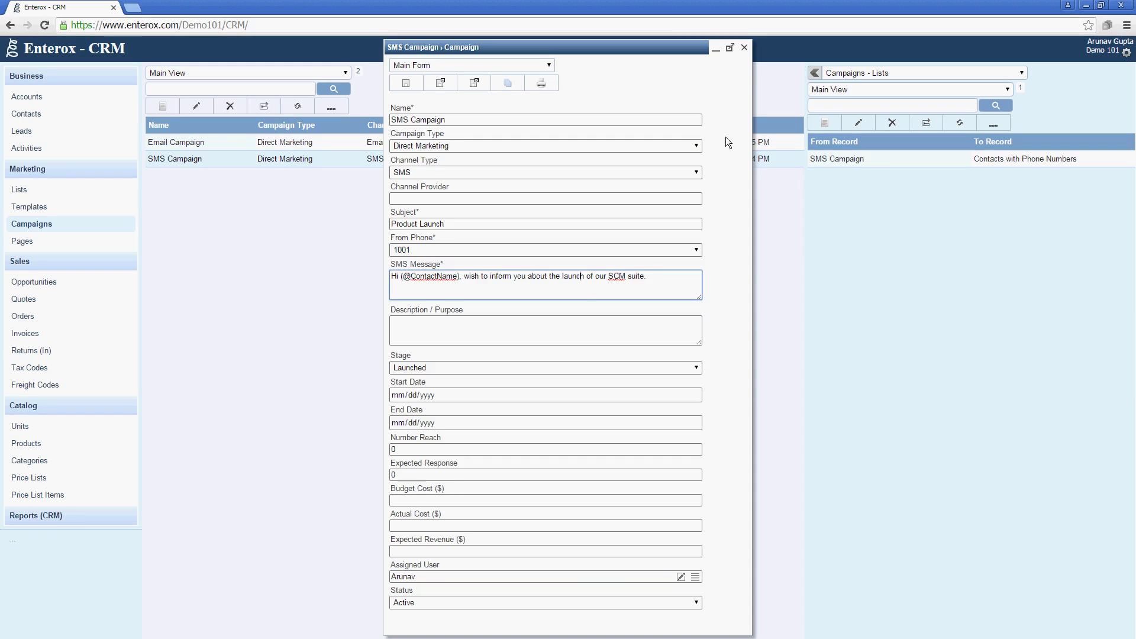
{"action": "left_click", "coordinate": [744, 48]}
Discard the SMS Campaign changes and expand SMS settings in Domain Settings.
{"action": "left_click", "coordinate": [616, 122]}
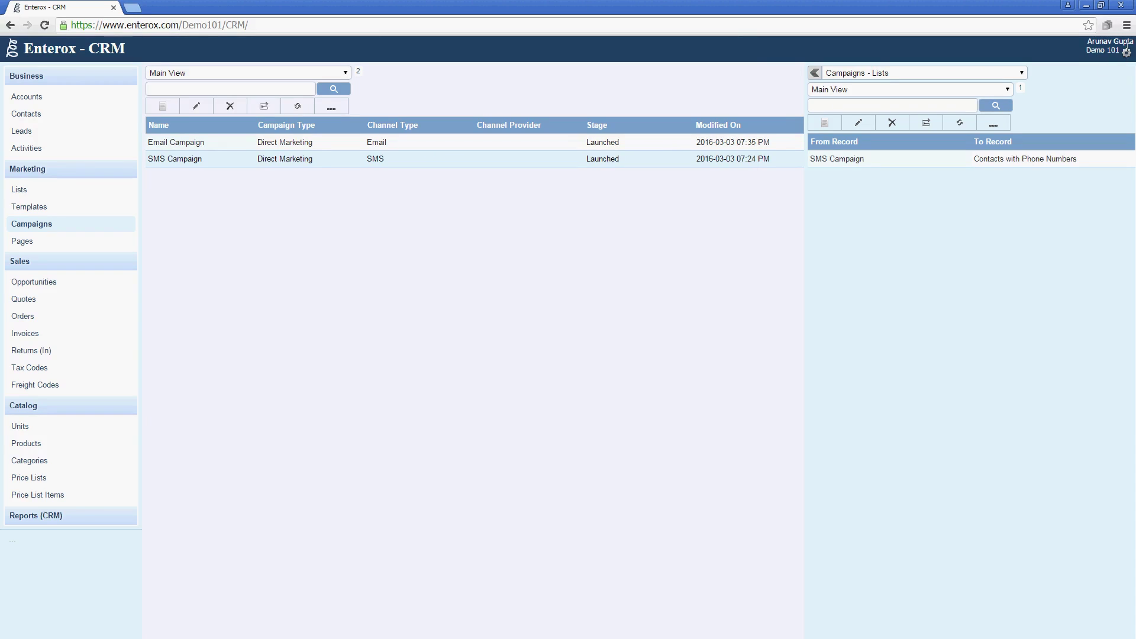
{"action": "left_click", "coordinate": [1126, 53]}
{"action": "left_click", "coordinate": [1110, 83]}
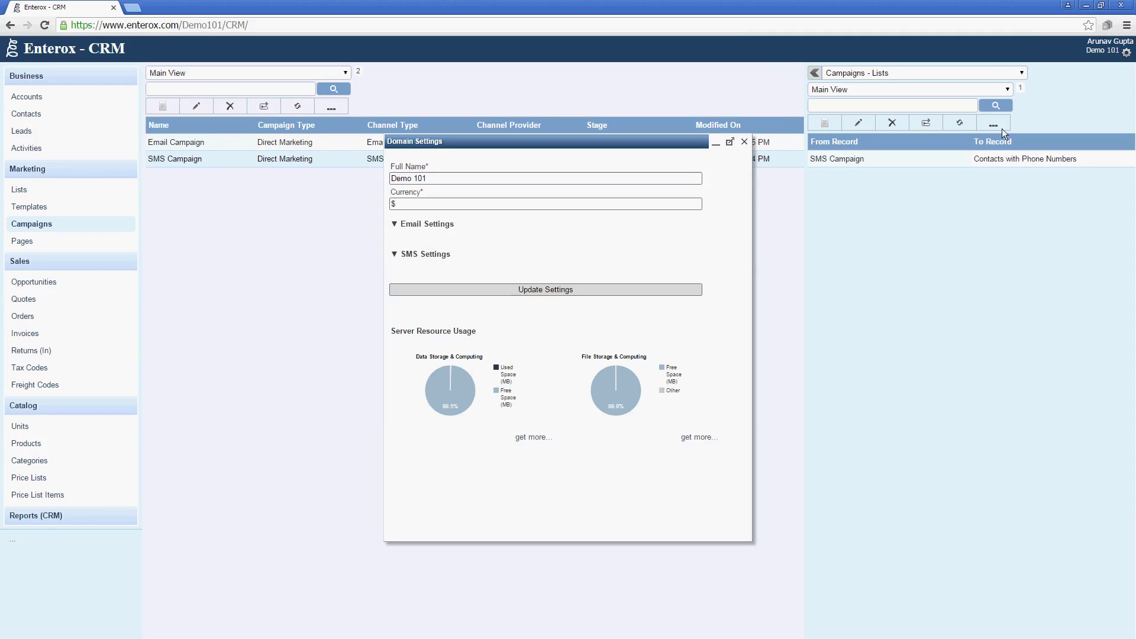
{"action": "left_click", "coordinate": [416, 260]}
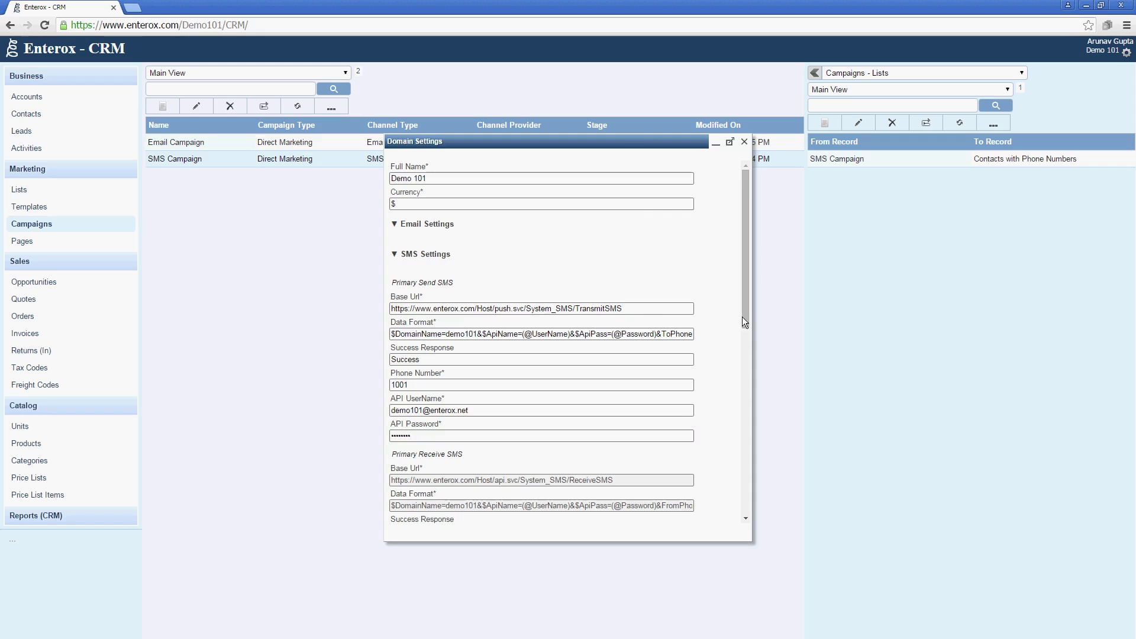
Review the SMS and Email settings sections, then close Domain Settings.
{"action": "left_click_drag", "start_coordinate": [745, 315], "coordinate": [753, 449]}
{"action": "left_click_drag", "start_coordinate": [753, 449], "coordinate": [726, 260]}
{"action": "left_click", "coordinate": [449, 226]}
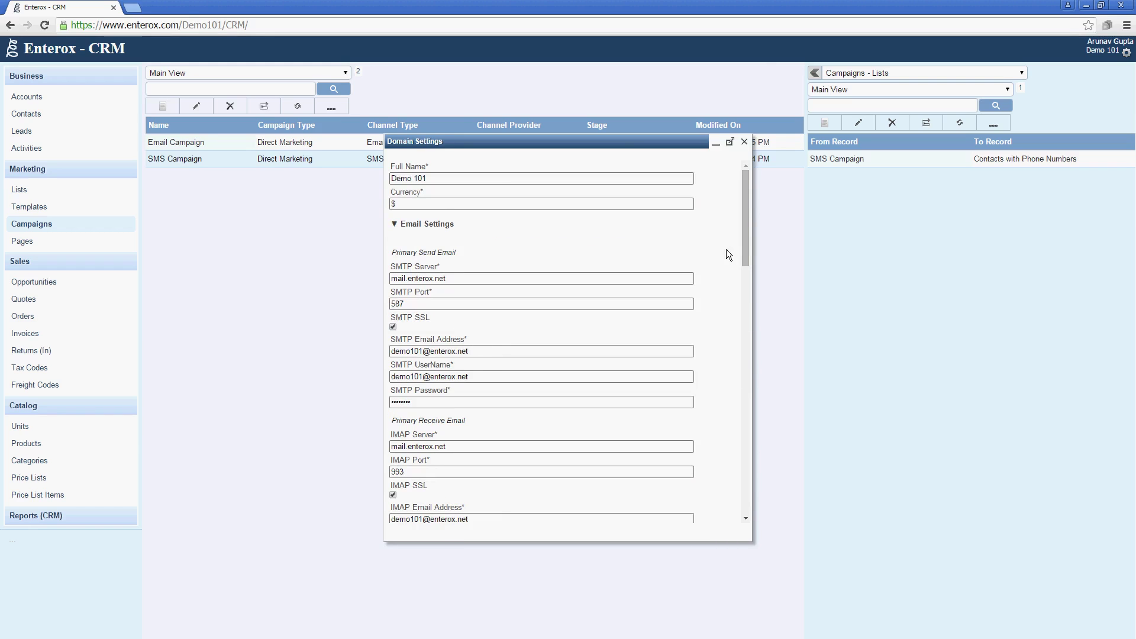
{"action": "left_click_drag", "start_coordinate": [750, 257], "coordinate": [740, 218]}
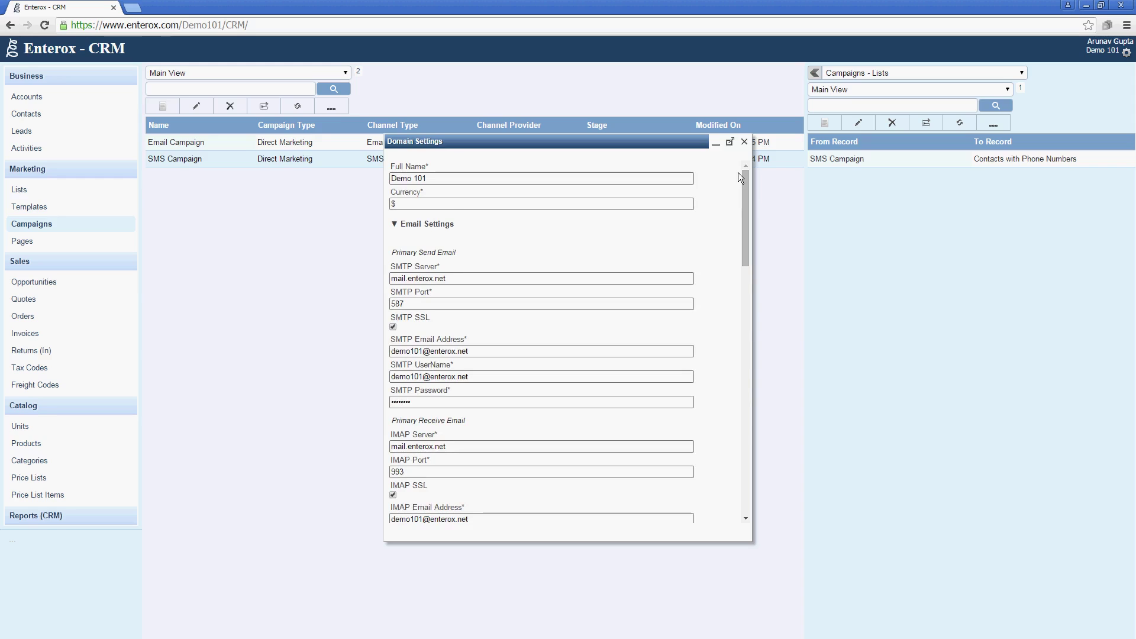
{"action": "left_click", "coordinate": [743, 143]}
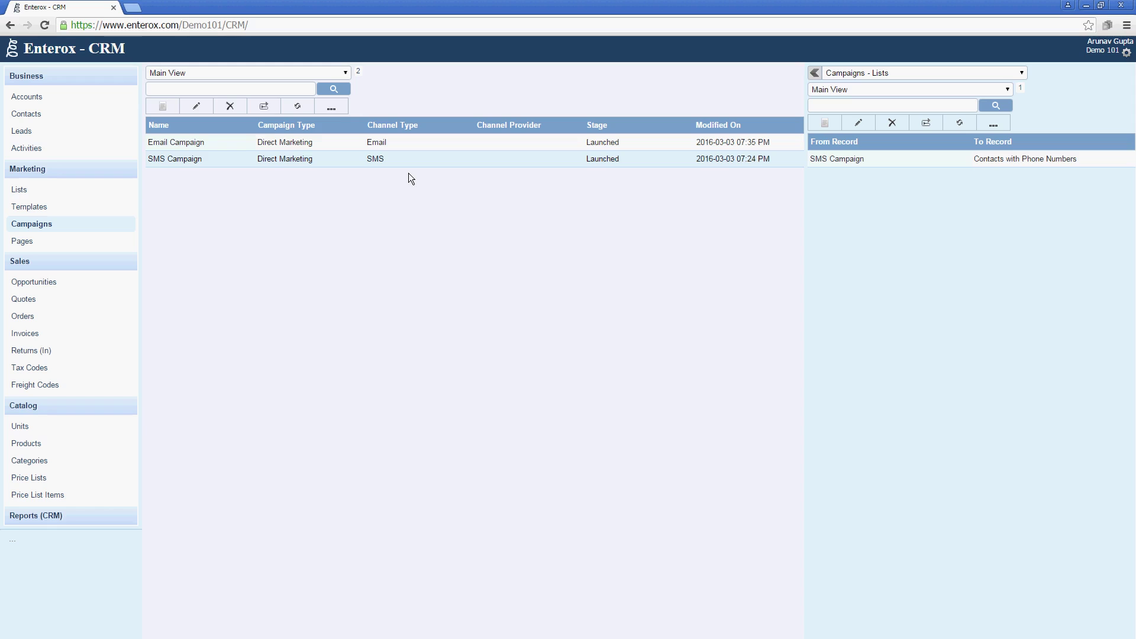
Switch from the account settings to the Main Site.
{"action": "left_click", "coordinate": [1126, 55]}
{"action": "left_click", "coordinate": [1110, 69]}
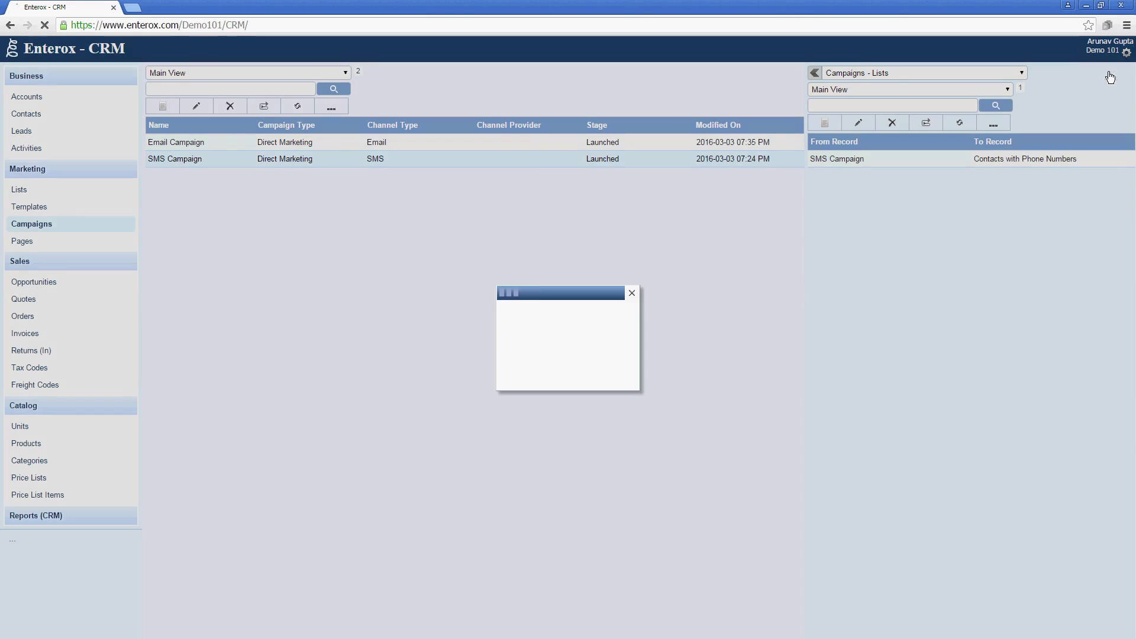
{"action": "left_click", "coordinate": [582, 314]}
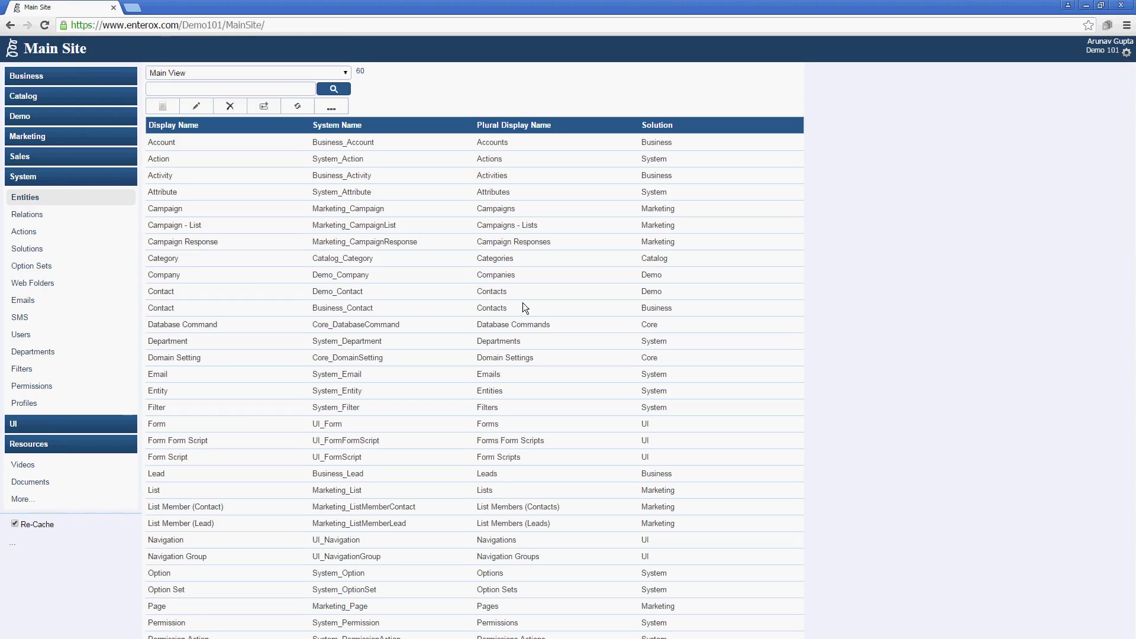
Import the Support solution from the store, then return to the Enterox - CRM site.
{"action": "left_click", "coordinate": [42, 249]}
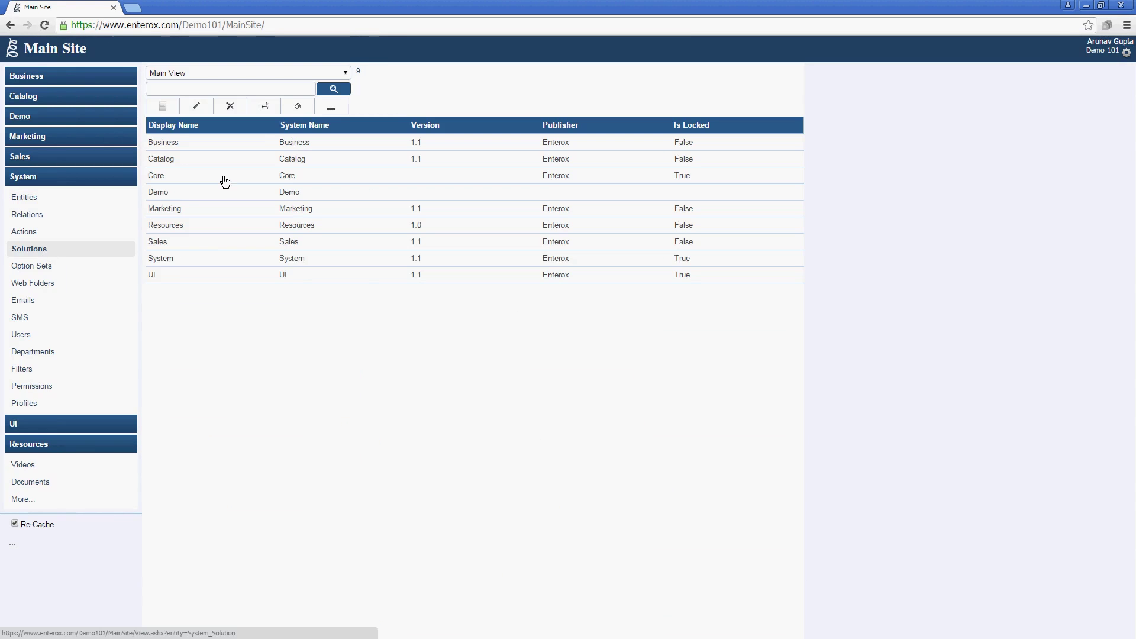
{"action": "left_click", "coordinate": [332, 107]}
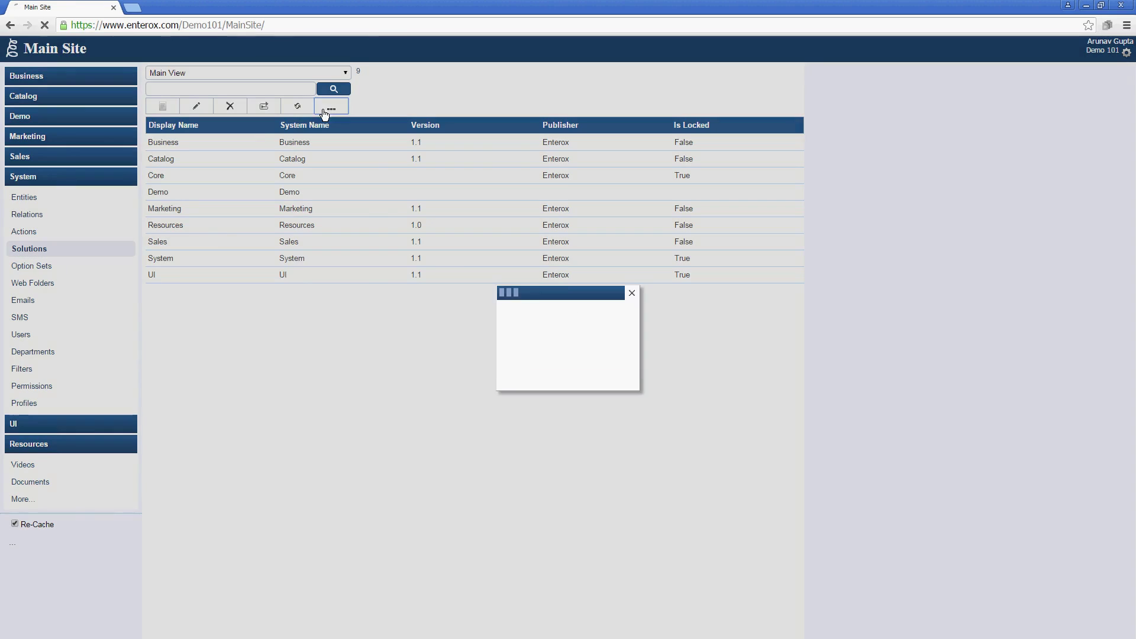
{"action": "left_click", "coordinate": [521, 313]}
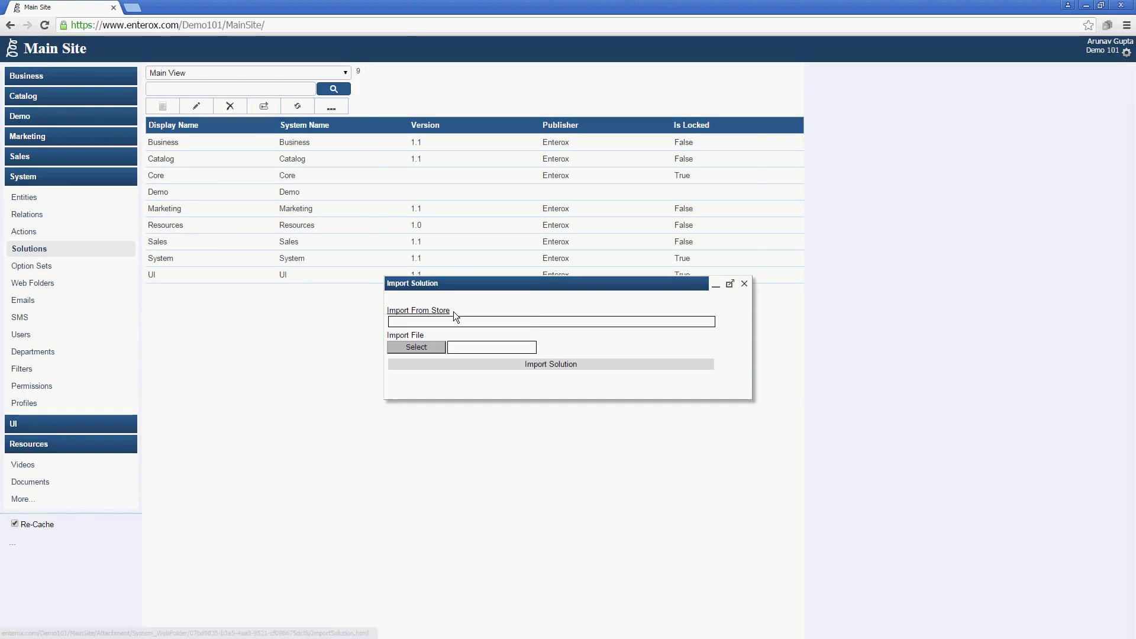
{"action": "left_click", "coordinate": [414, 309]}
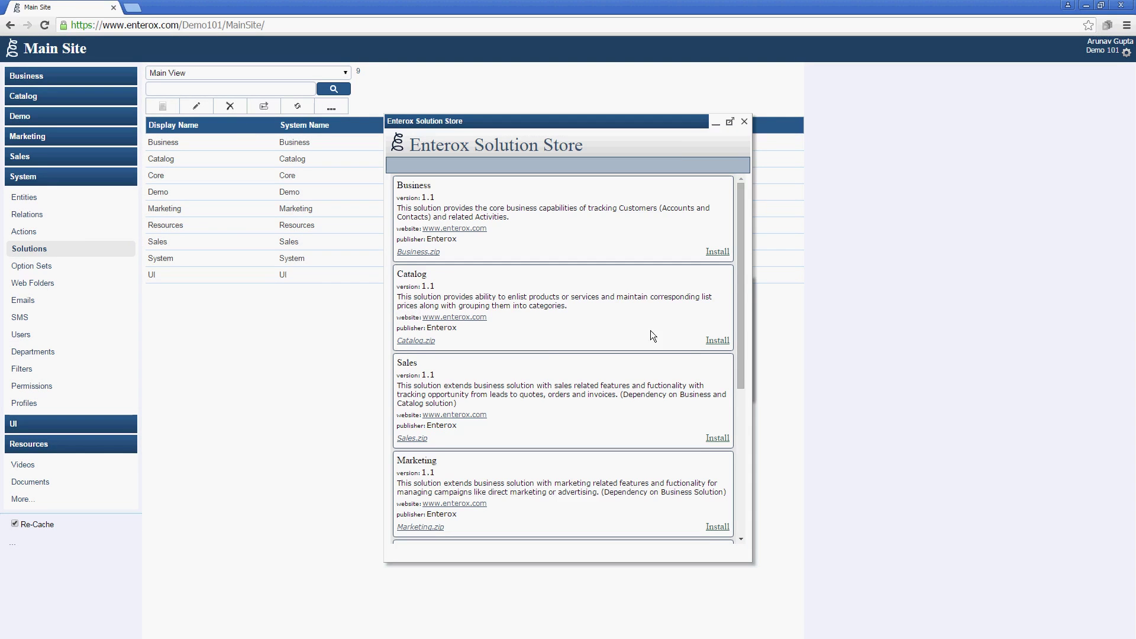
{"action": "left_click_drag", "start_coordinate": [737, 359], "coordinate": [715, 456]}
{"action": "left_click", "coordinate": [709, 446]}
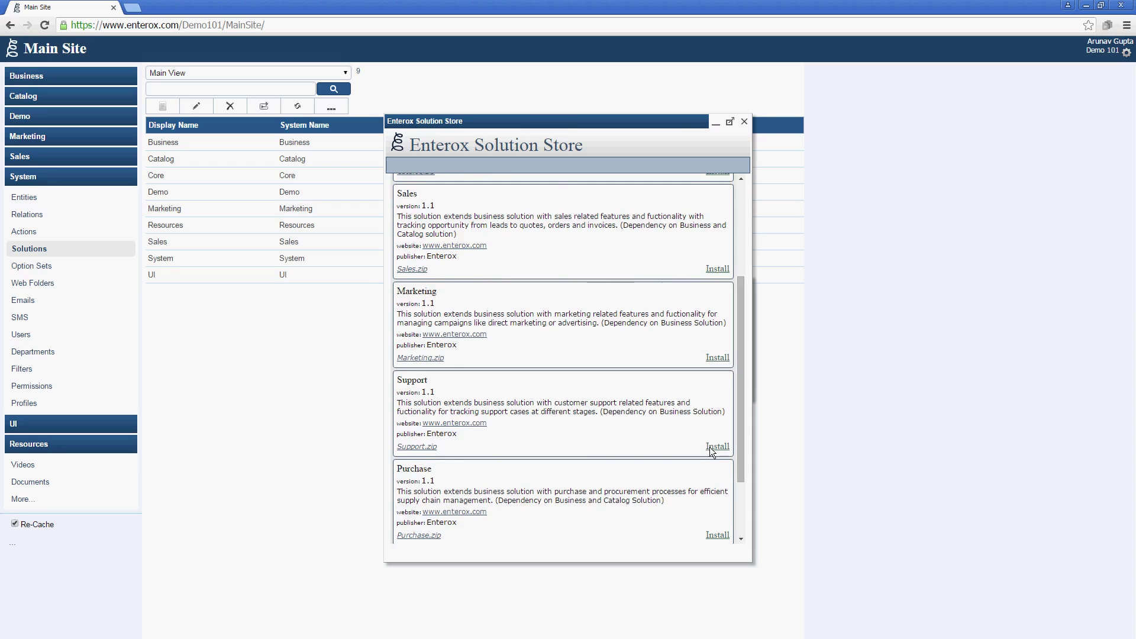
{"action": "left_click", "coordinate": [500, 363]}
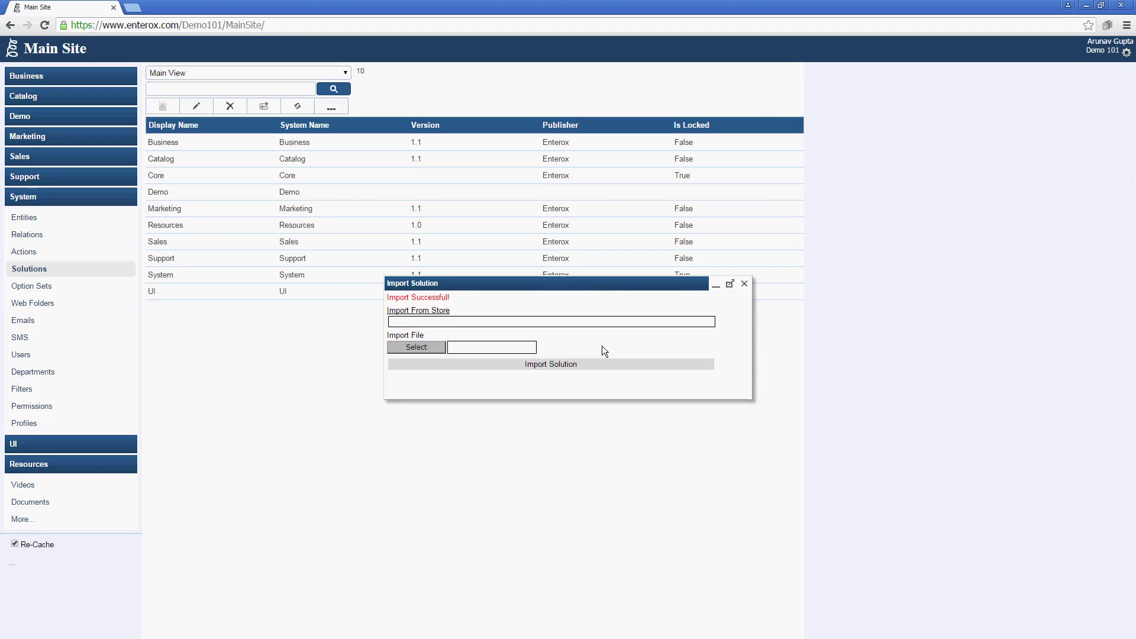
{"action": "left_click", "coordinate": [1127, 53]}
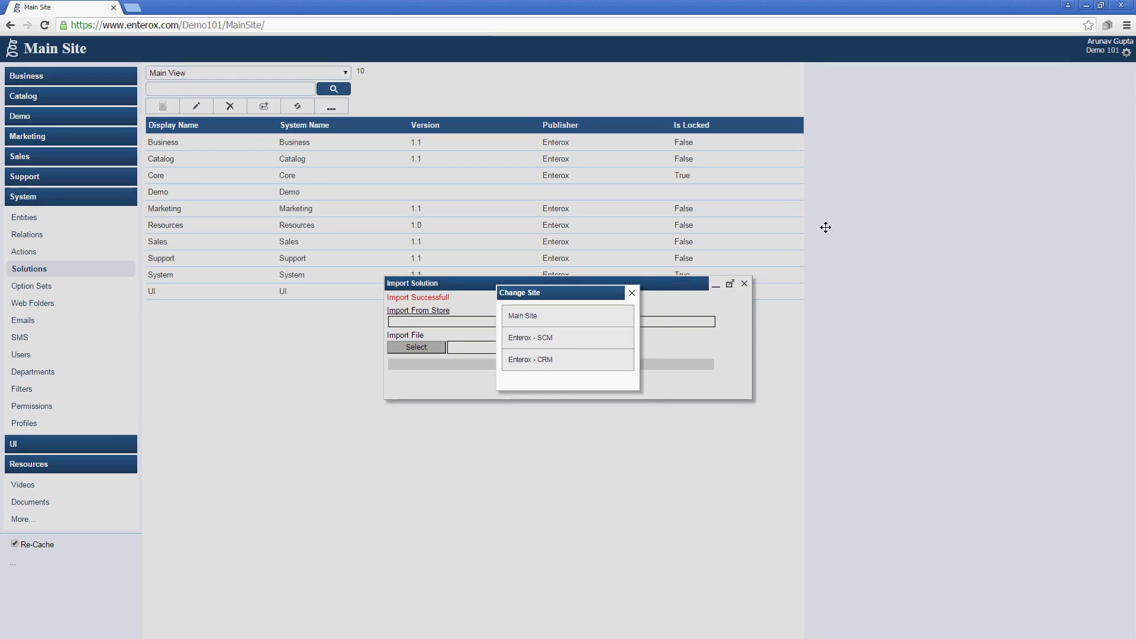
{"action": "left_click", "coordinate": [579, 358]}
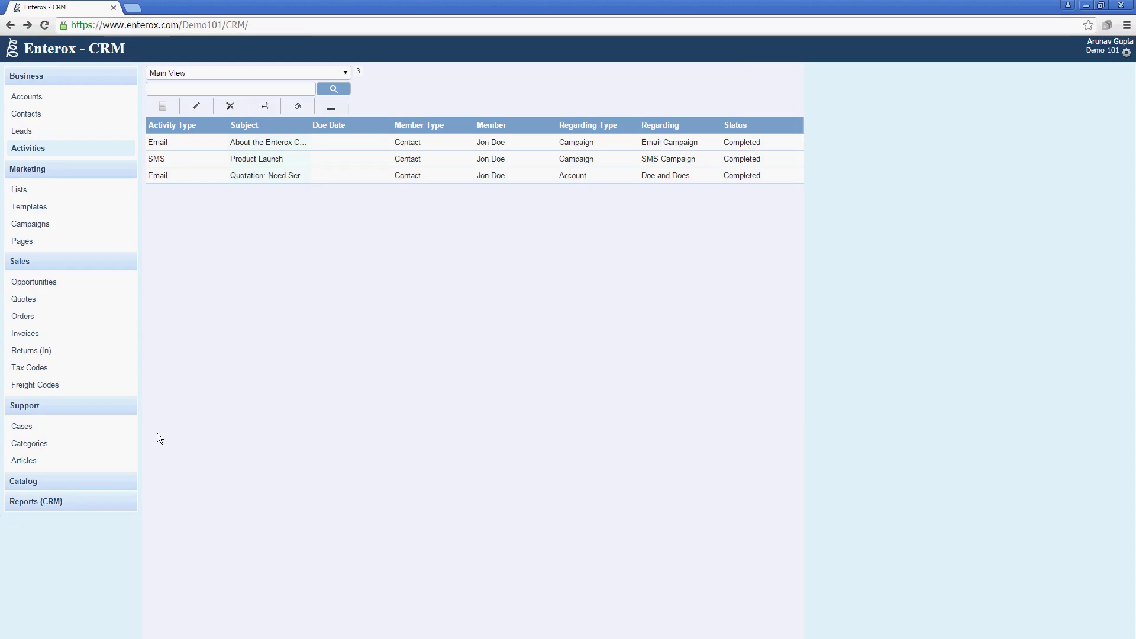
Look over the empty Support Cases and Categories lists, then start a new support case.
{"action": "left_click", "coordinate": [126, 427]}
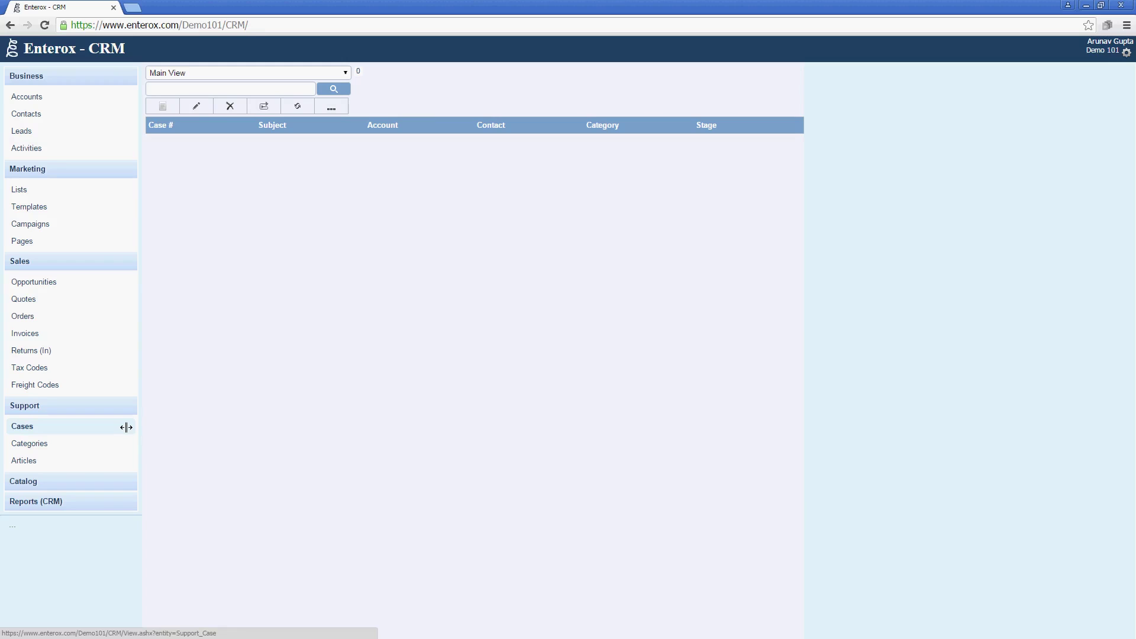
{"action": "left_click", "coordinate": [107, 452]}
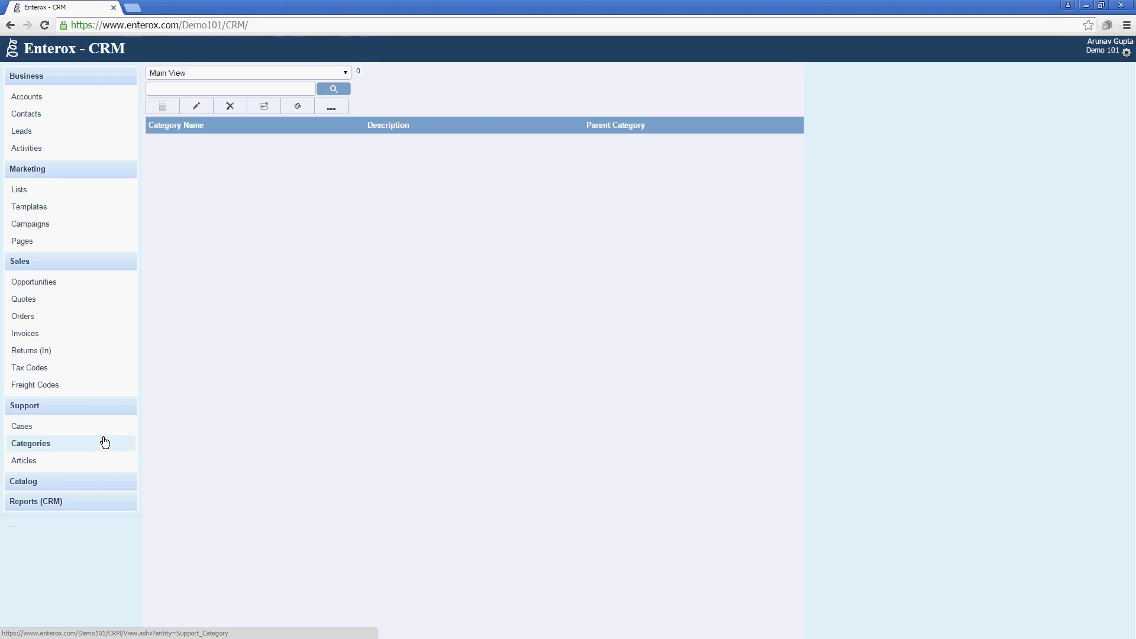
{"action": "left_click", "coordinate": [107, 435]}
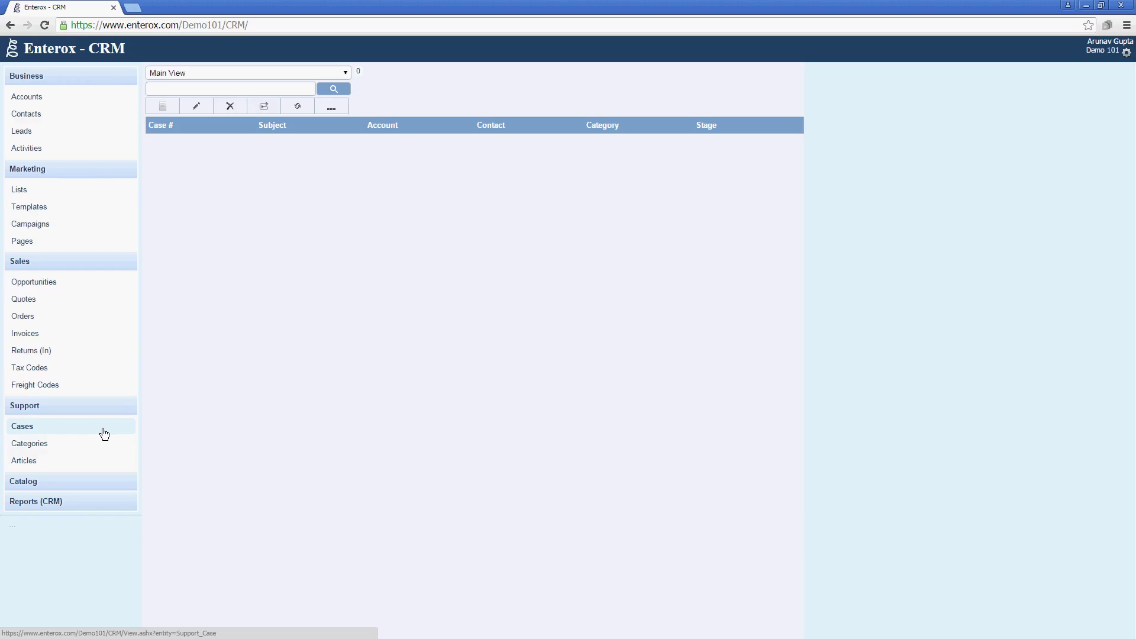
{"action": "left_click", "coordinate": [161, 106]}
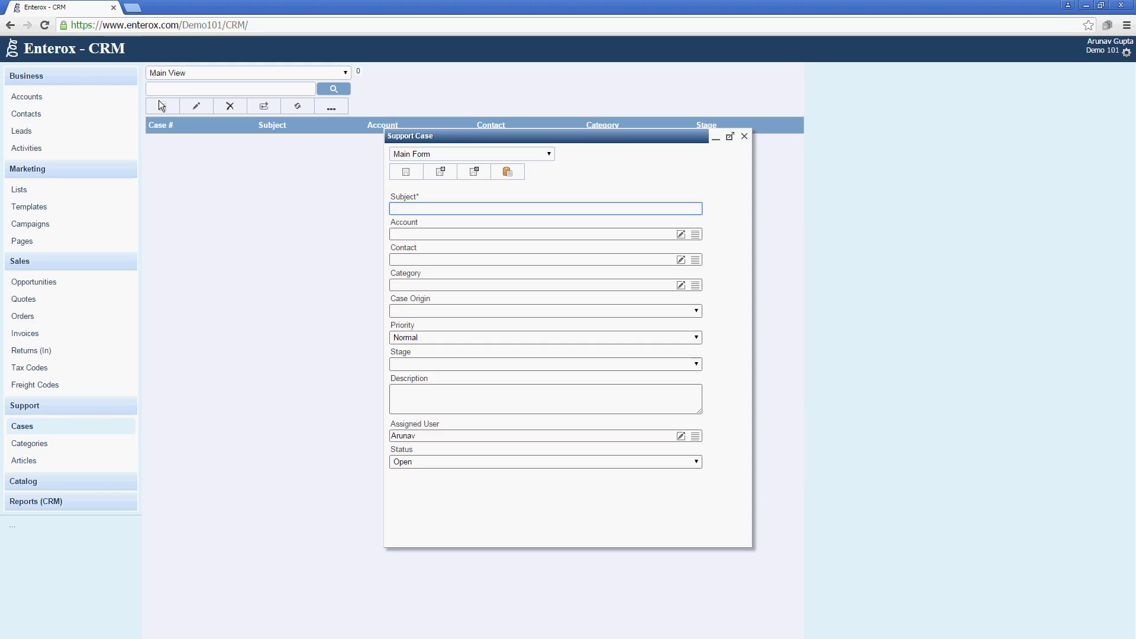
Enter subject 'Replacement of a Workstation computer' and link account Doe and Does and its contact.
{"action": "type", "text": "Replacement o"}
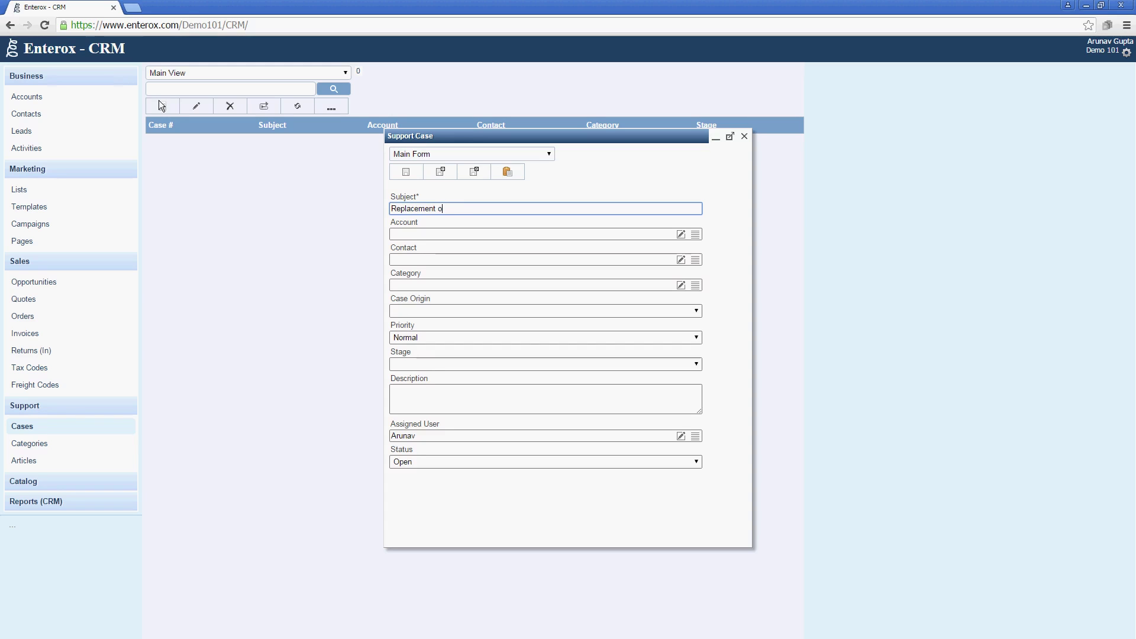
{"action": "type", "text": "f a Workstation computer"}
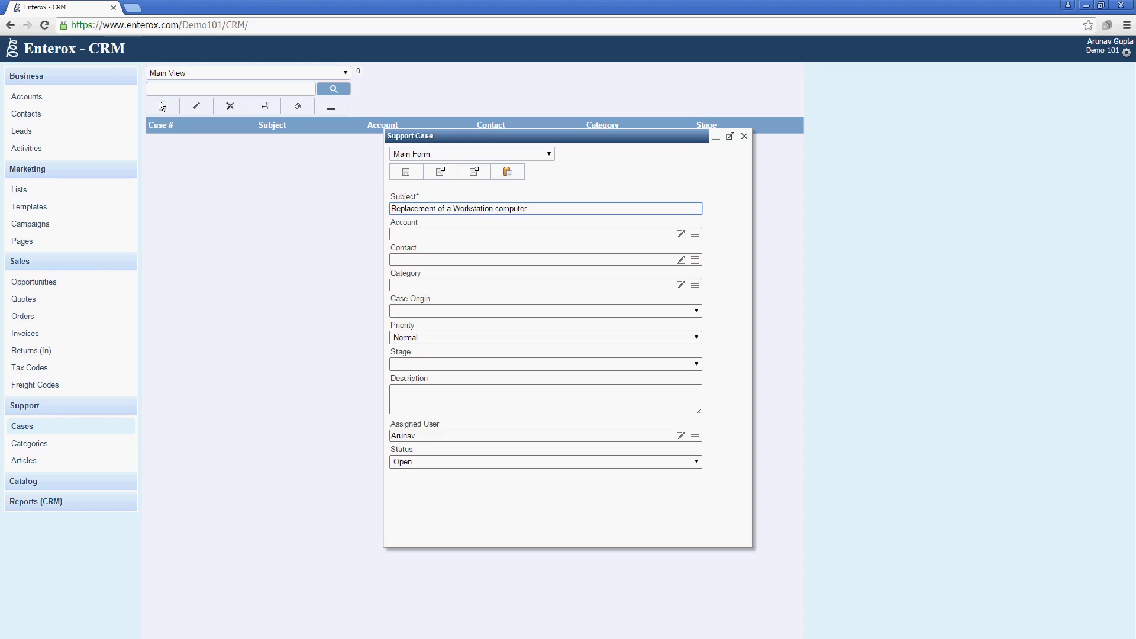
{"action": "key", "text": "Tab"}
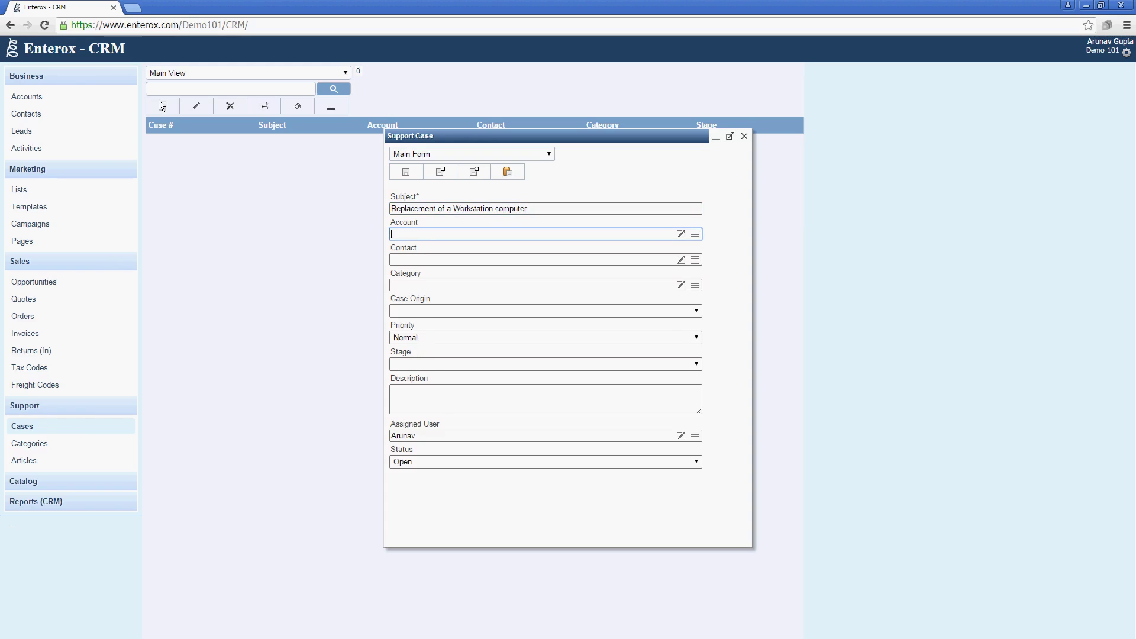
{"action": "type", "text": "Do"}
{"action": "key", "text": "BackSpace"}
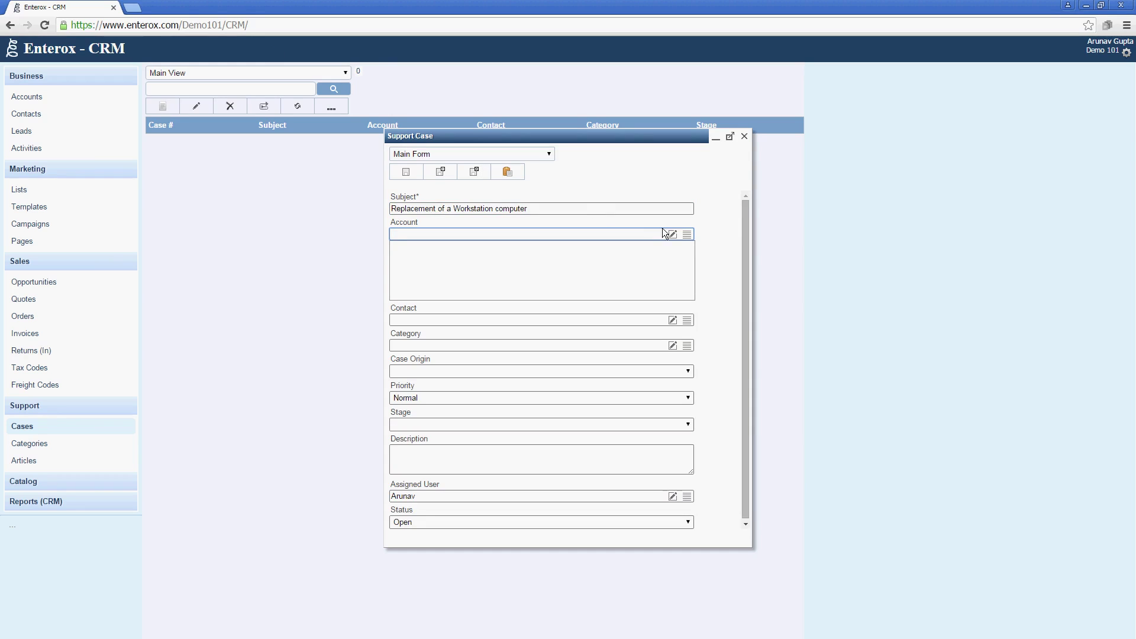
{"action": "left_click", "coordinate": [688, 235]}
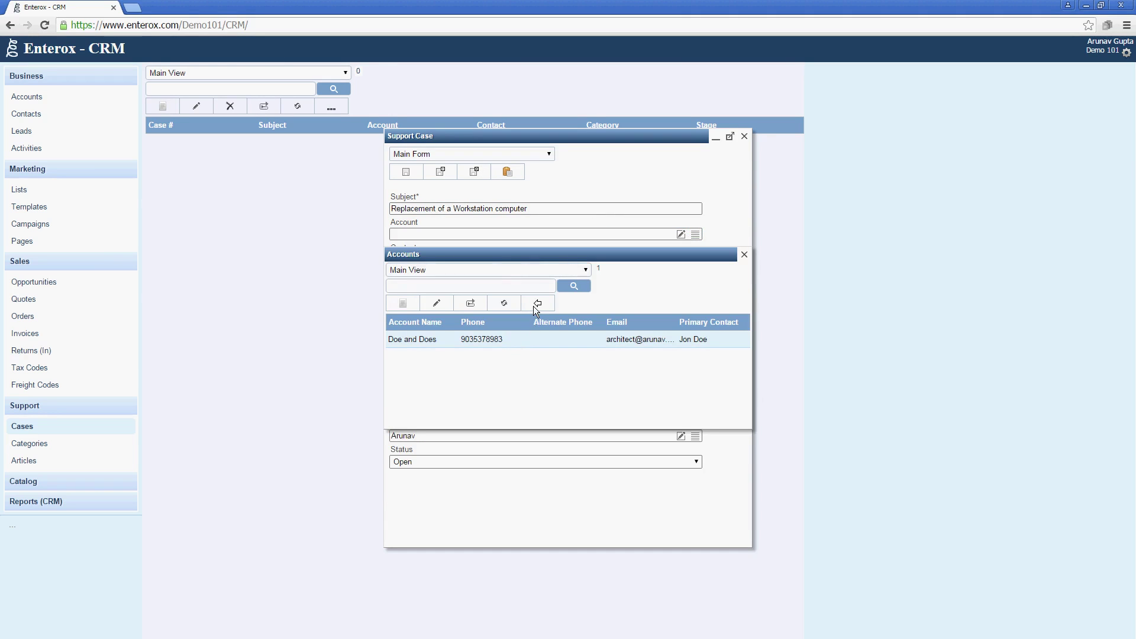
{"action": "left_click", "coordinate": [535, 304]}
{"action": "left_click", "coordinate": [695, 261]}
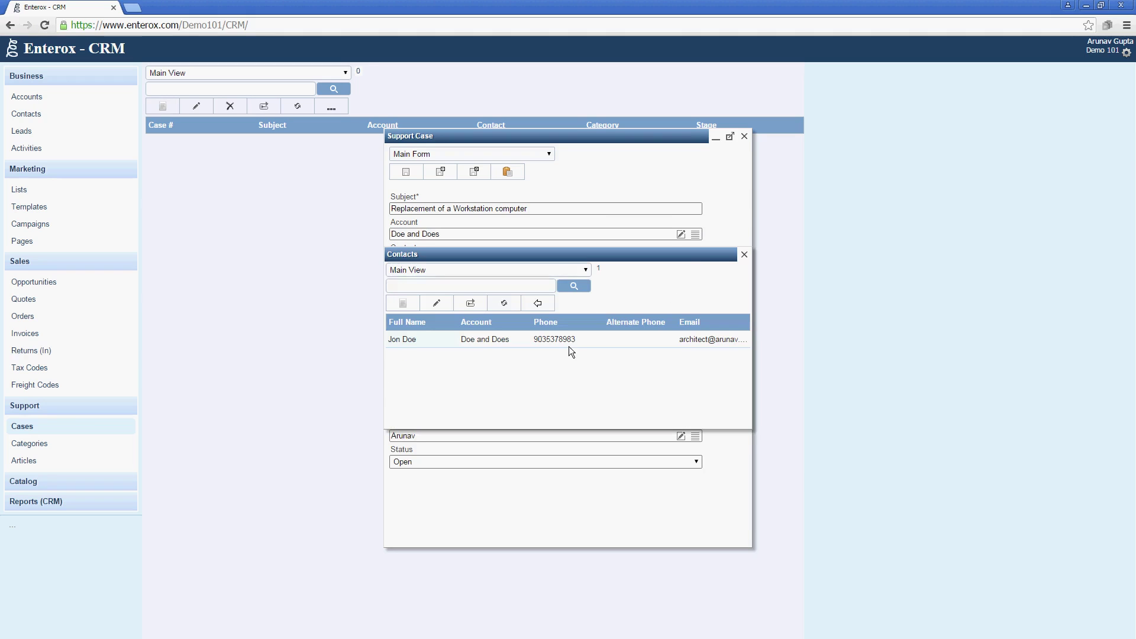
{"action": "left_click", "coordinate": [548, 309]}
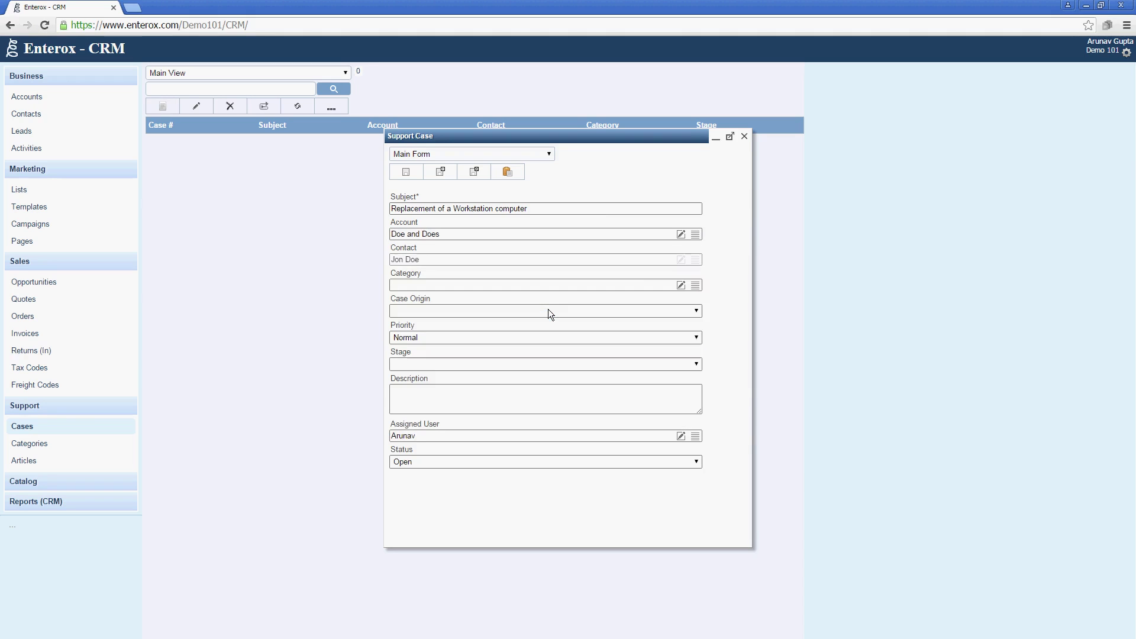
Create and assign a new case category named 'Replacement'.
{"action": "left_click", "coordinate": [631, 285]}
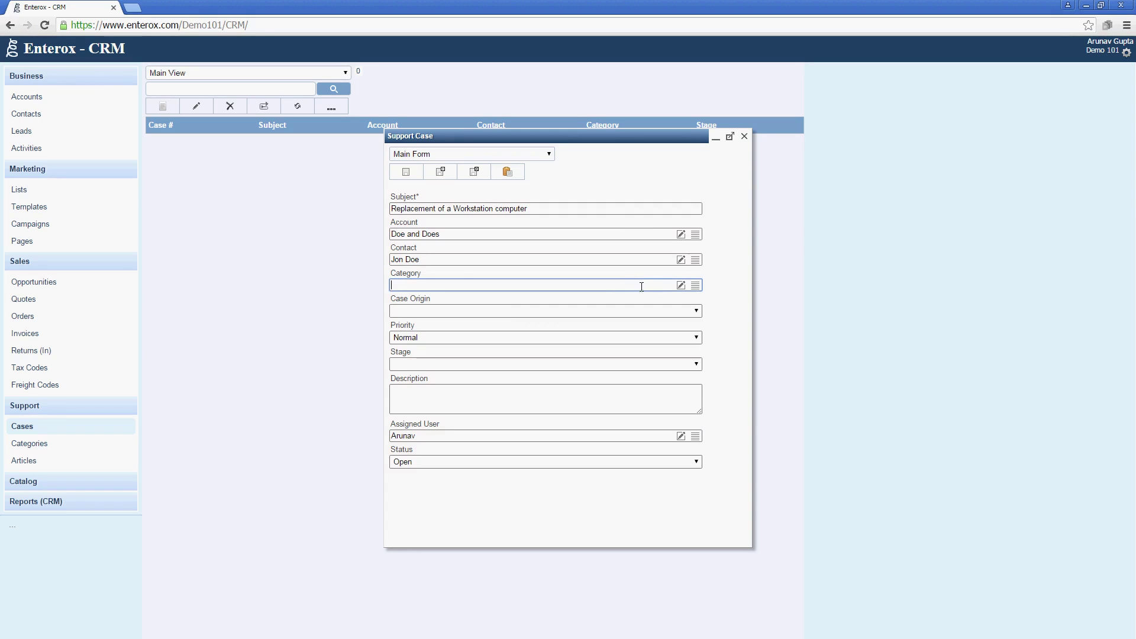
{"action": "left_click", "coordinate": [679, 286]}
{"action": "type", "text": "Replacement"}
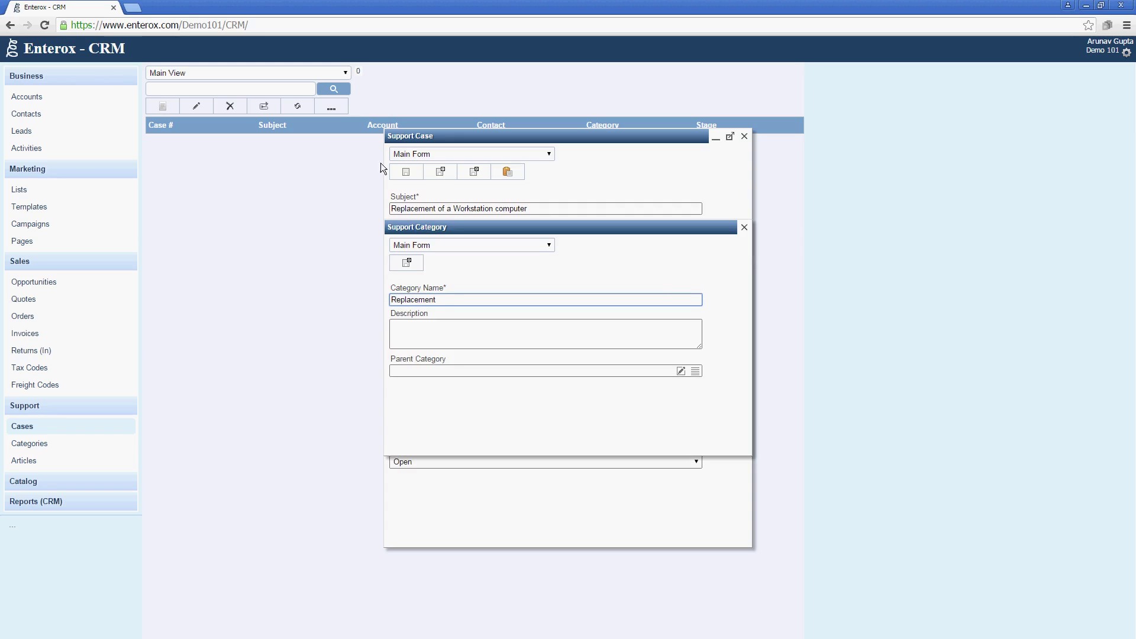
{"action": "left_click", "coordinate": [398, 268]}
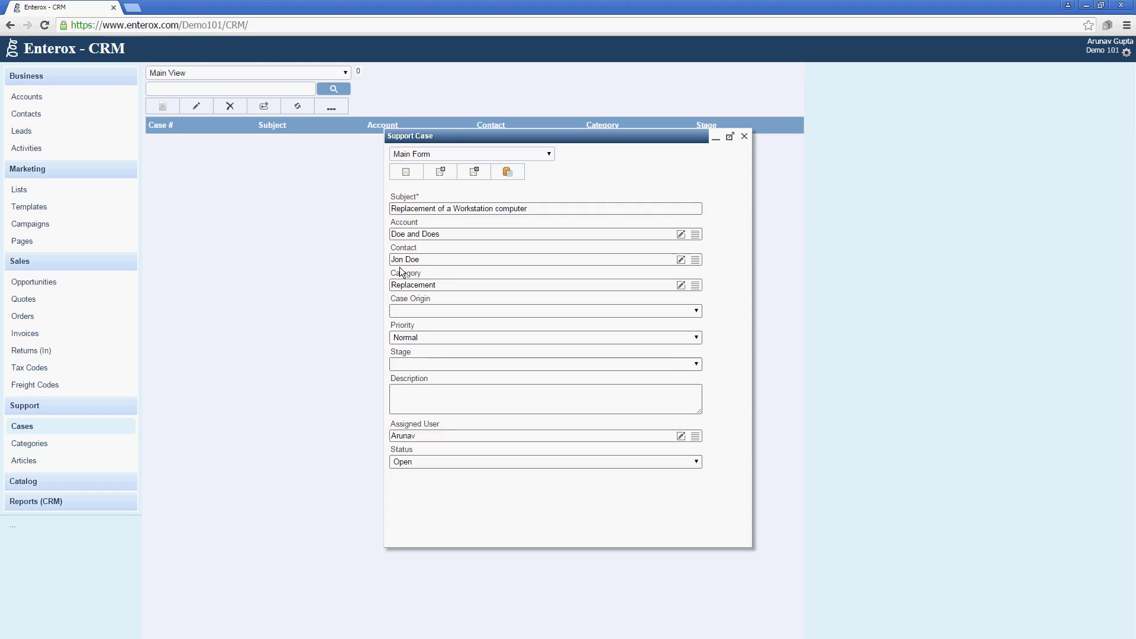
Set Case Origin to Call and Stage to In Progress, then save and close the case.
{"action": "left_click", "coordinate": [443, 310]}
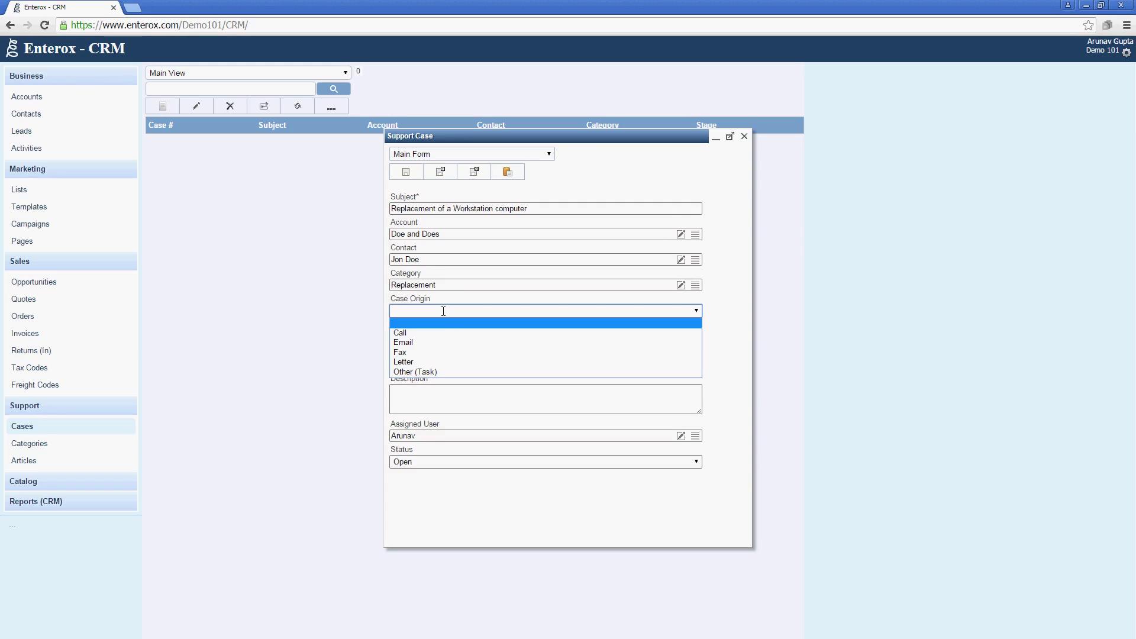
{"action": "left_click", "coordinate": [442, 342]}
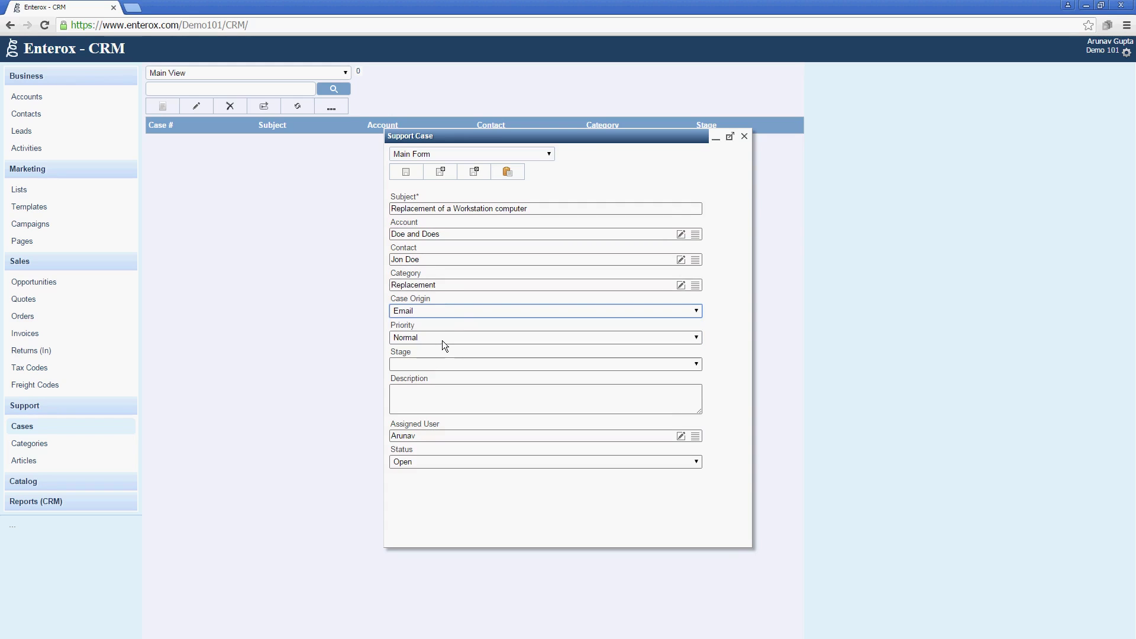
{"action": "left_click", "coordinate": [443, 312]}
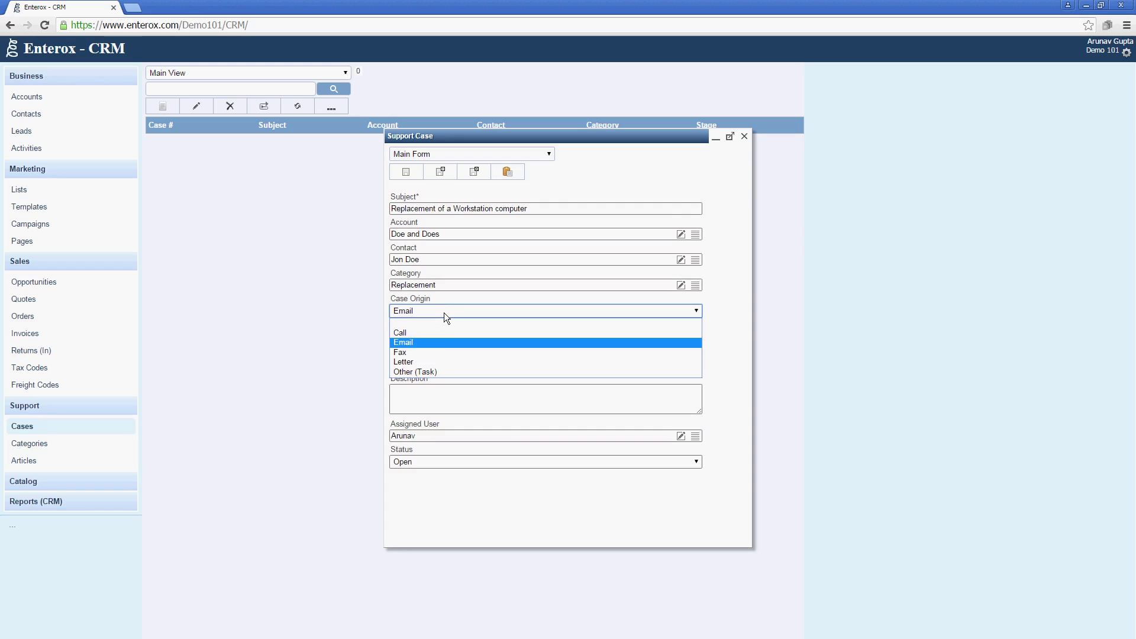
{"action": "left_click", "coordinate": [439, 336]}
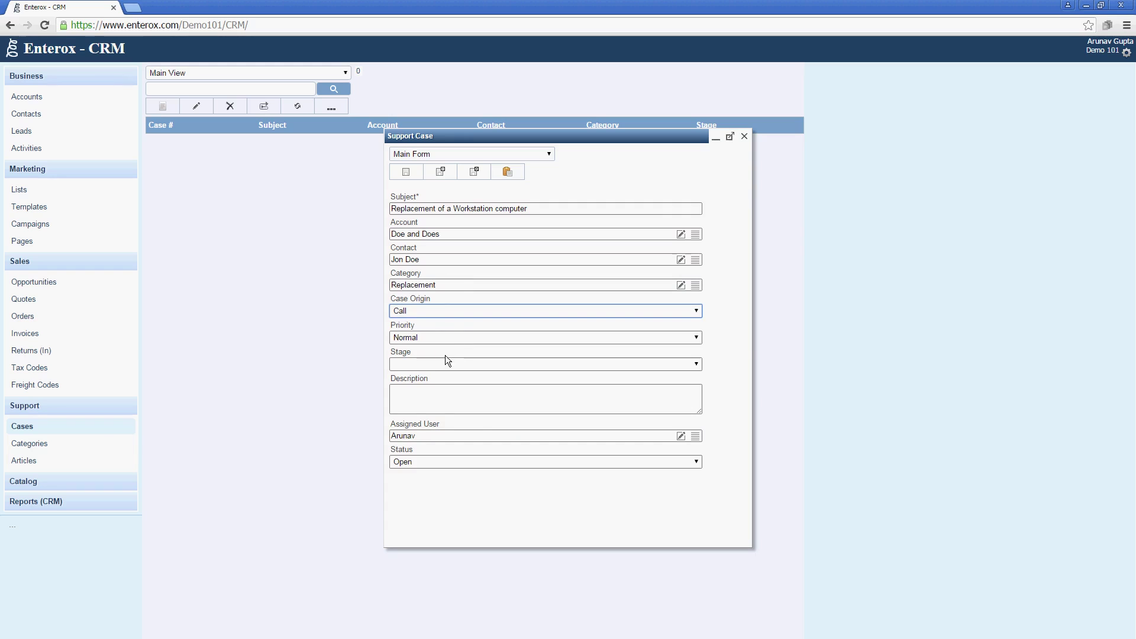
{"action": "left_click", "coordinate": [448, 362]}
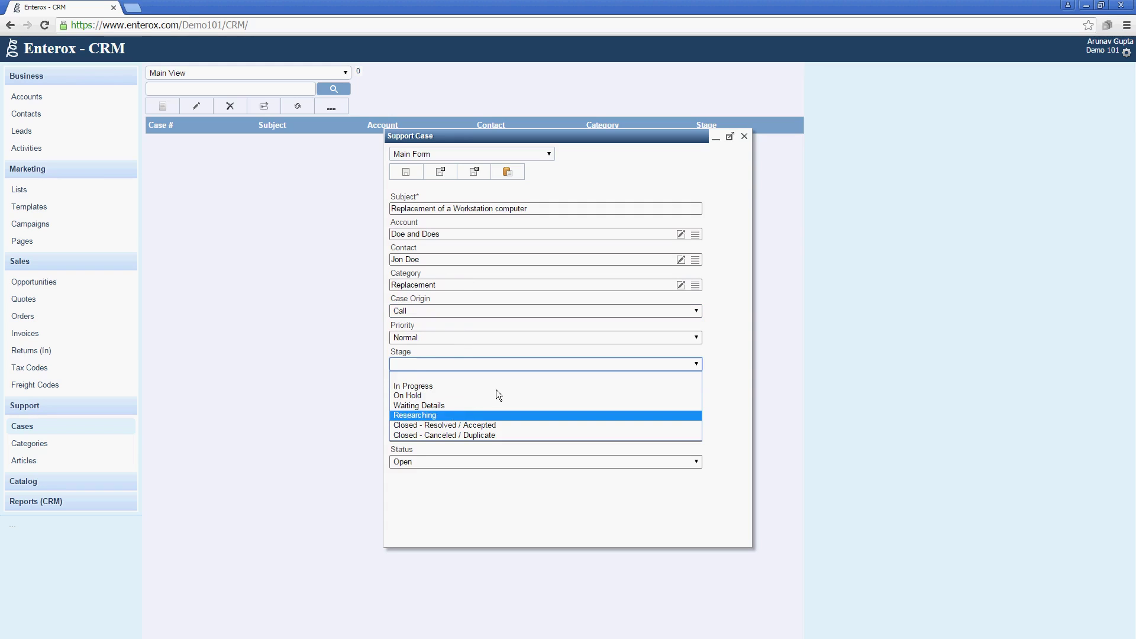
{"action": "left_click", "coordinate": [563, 386]}
{"action": "left_click", "coordinate": [475, 172]}
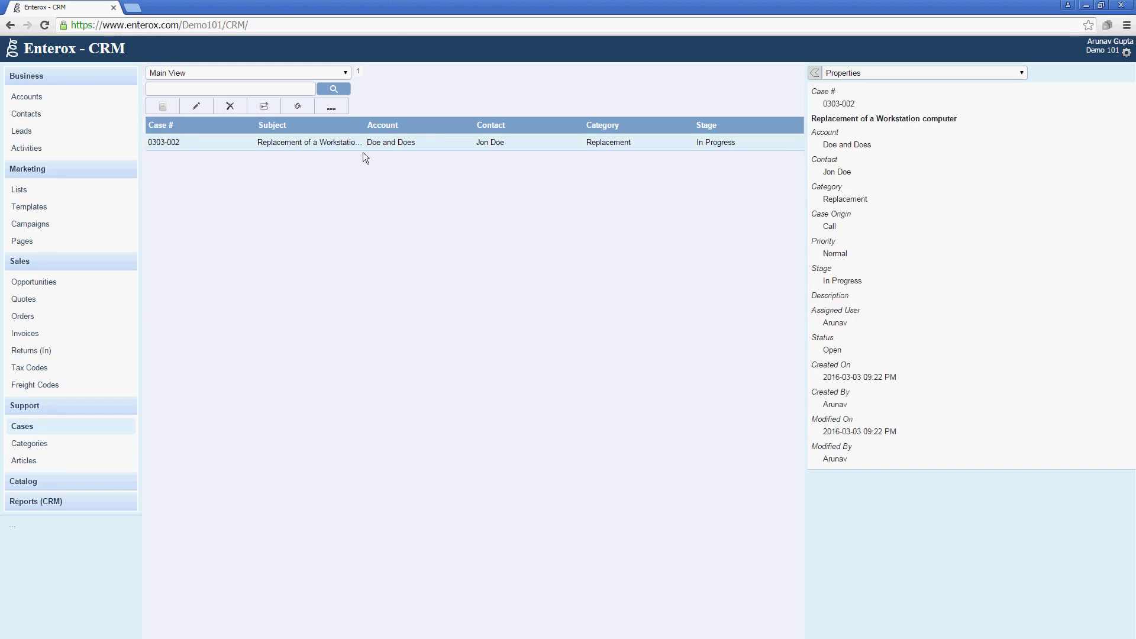
Show the contact's related Support Cases view.
{"action": "left_click", "coordinate": [90, 113]}
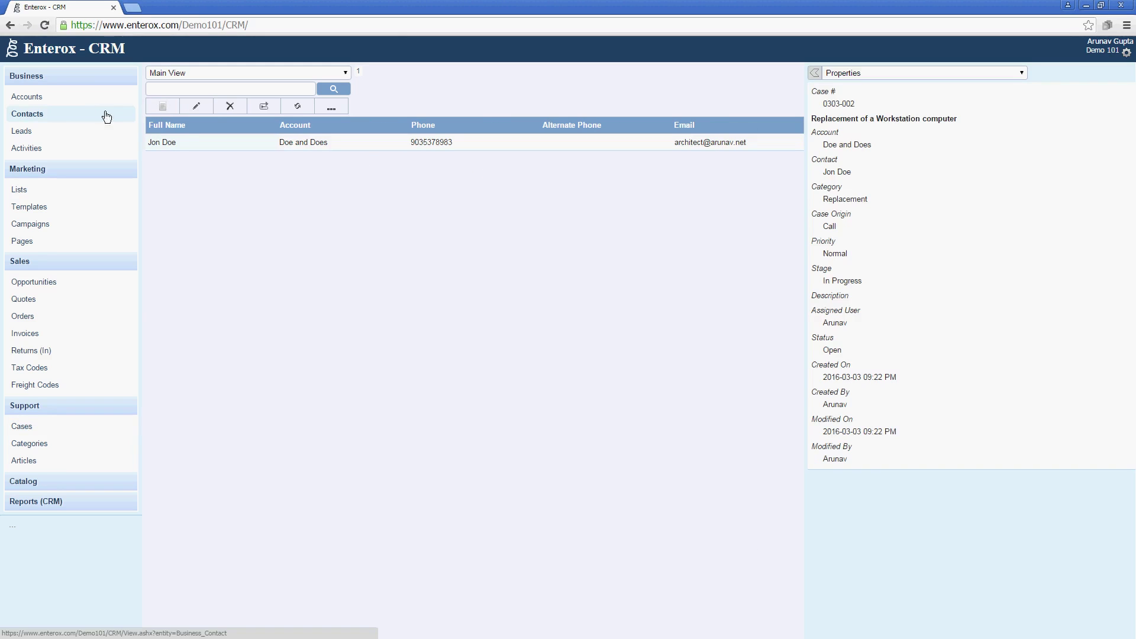
{"action": "left_click", "coordinate": [195, 148]}
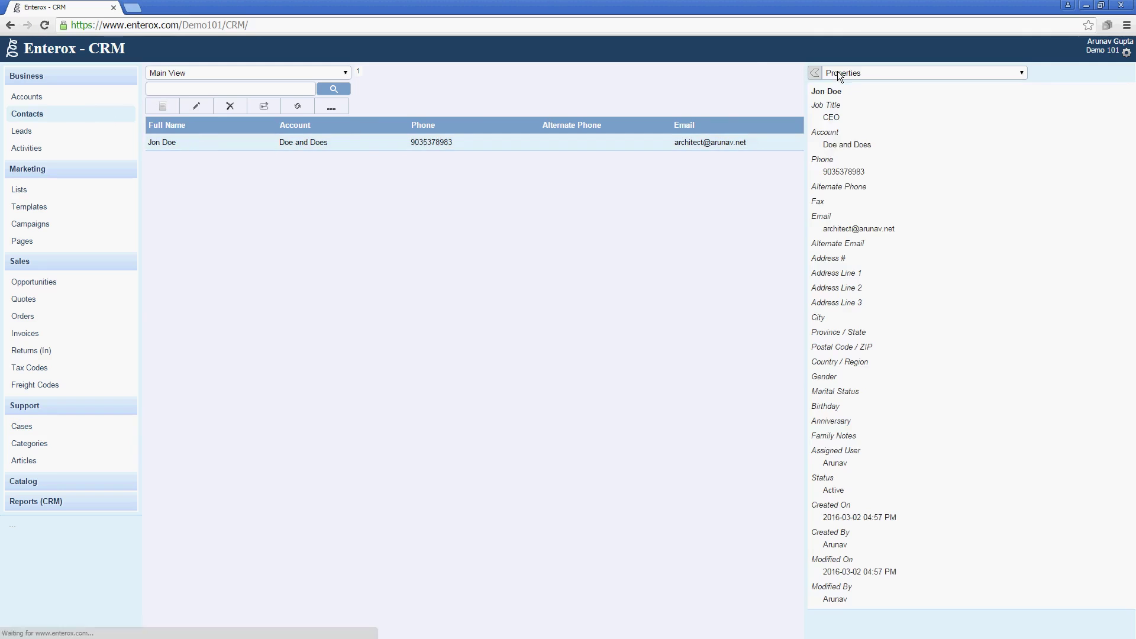
{"action": "left_click", "coordinate": [837, 71]}
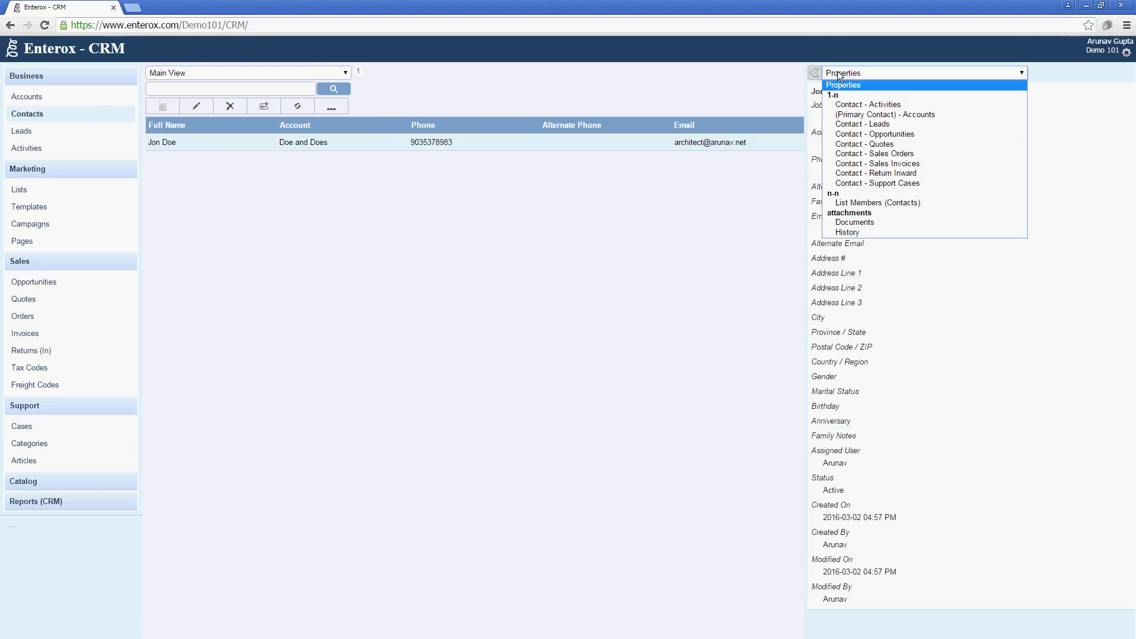
{"action": "left_click", "coordinate": [865, 182]}
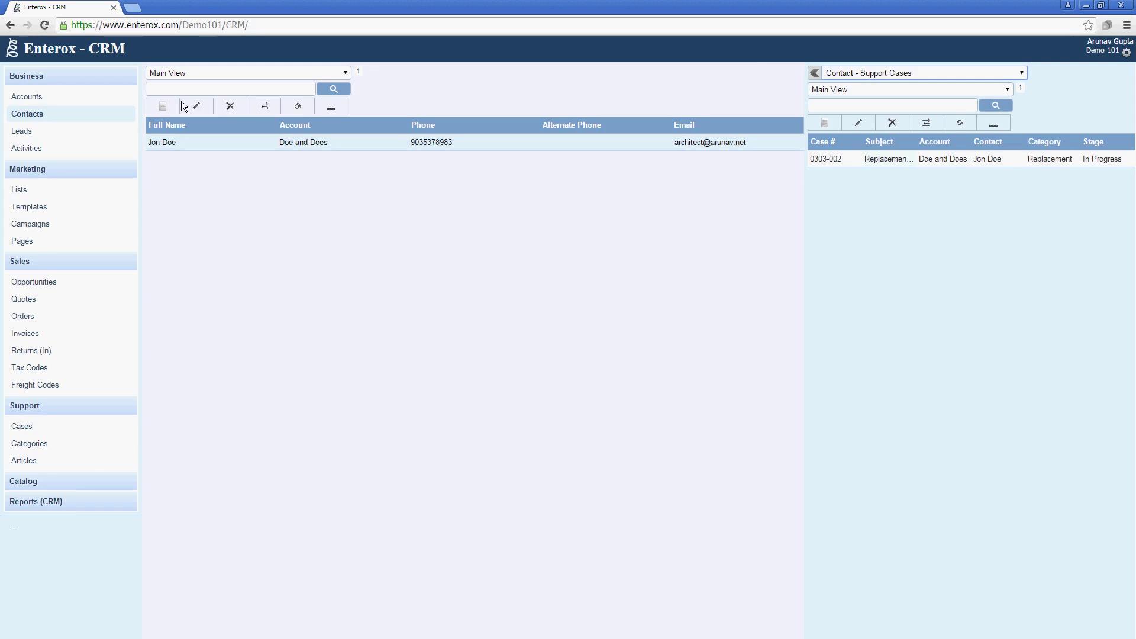
Show the Doe and Does account's related Support Cases view.
{"action": "left_click", "coordinate": [121, 102]}
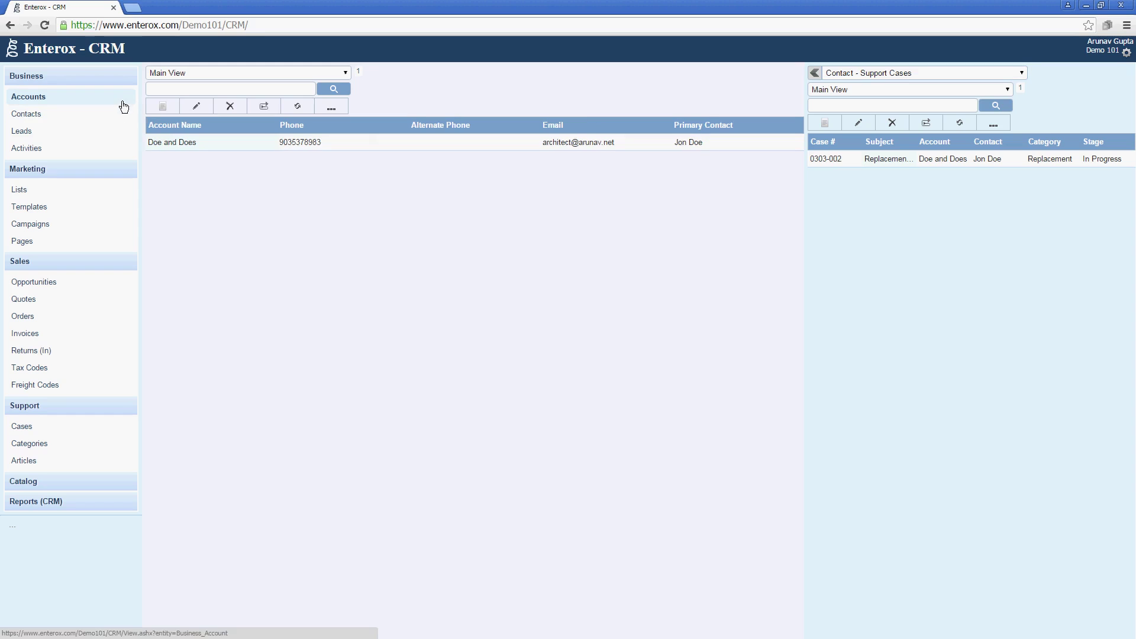
{"action": "left_click", "coordinate": [184, 141]}
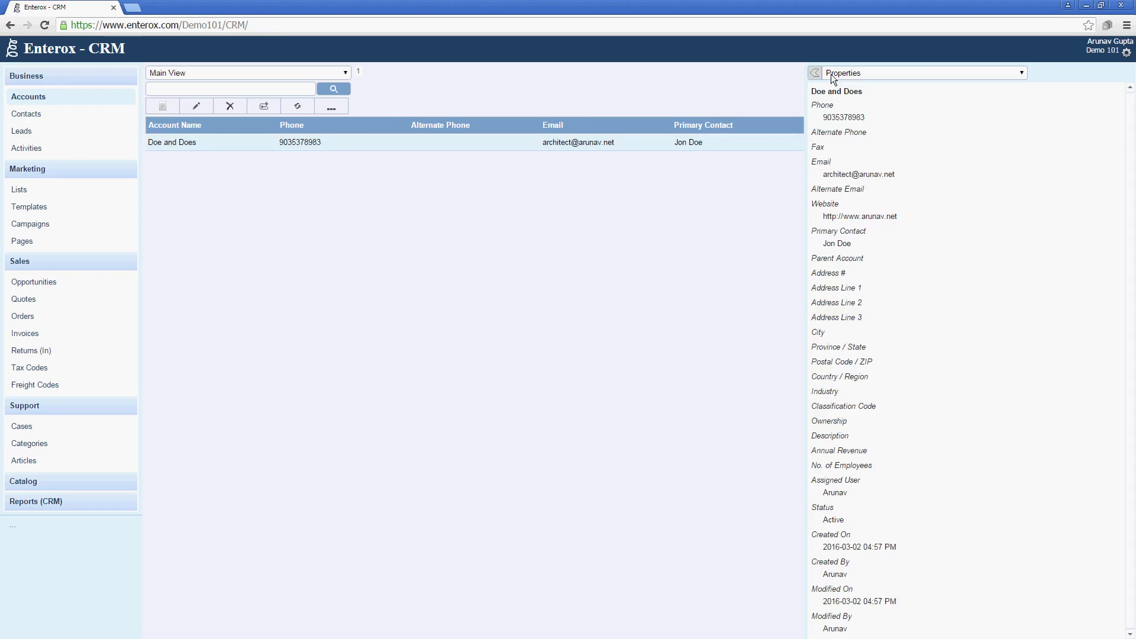
{"action": "left_click", "coordinate": [831, 77]}
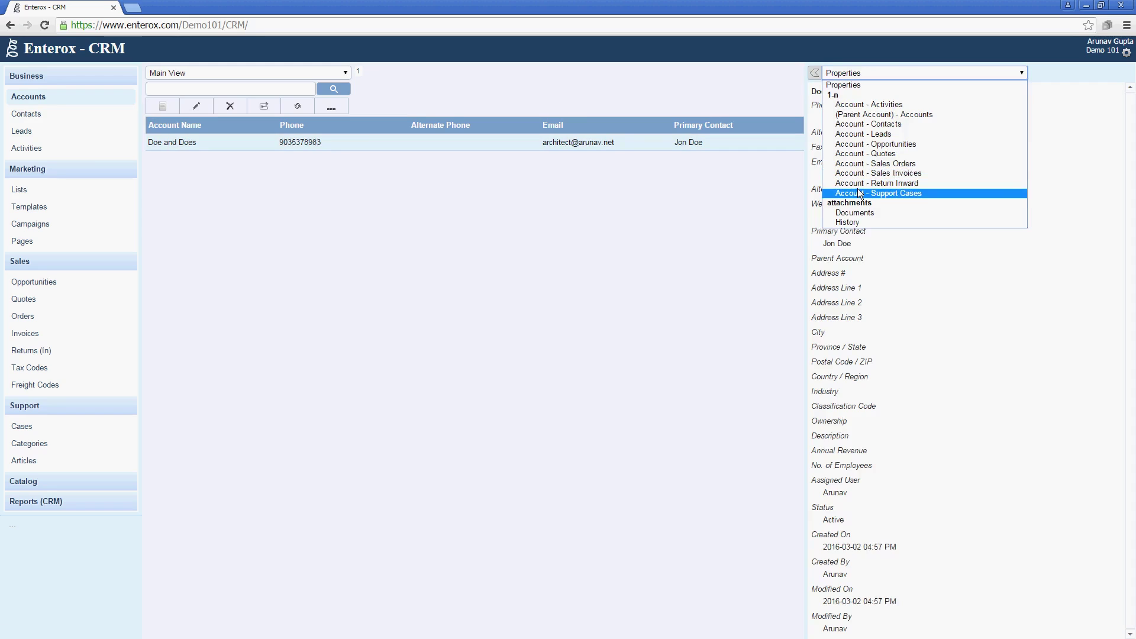
{"action": "left_click", "coordinate": [860, 193]}
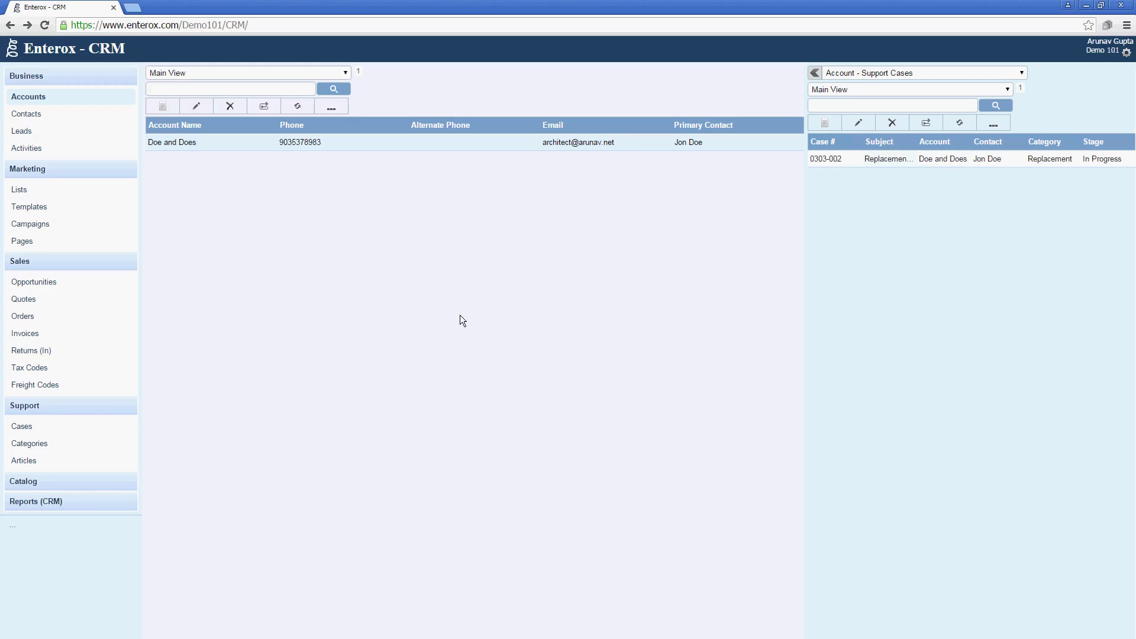
View the Opportunity by Stages and Lead by Stages CRM report charts.
{"action": "left_click", "coordinate": [65, 503]}
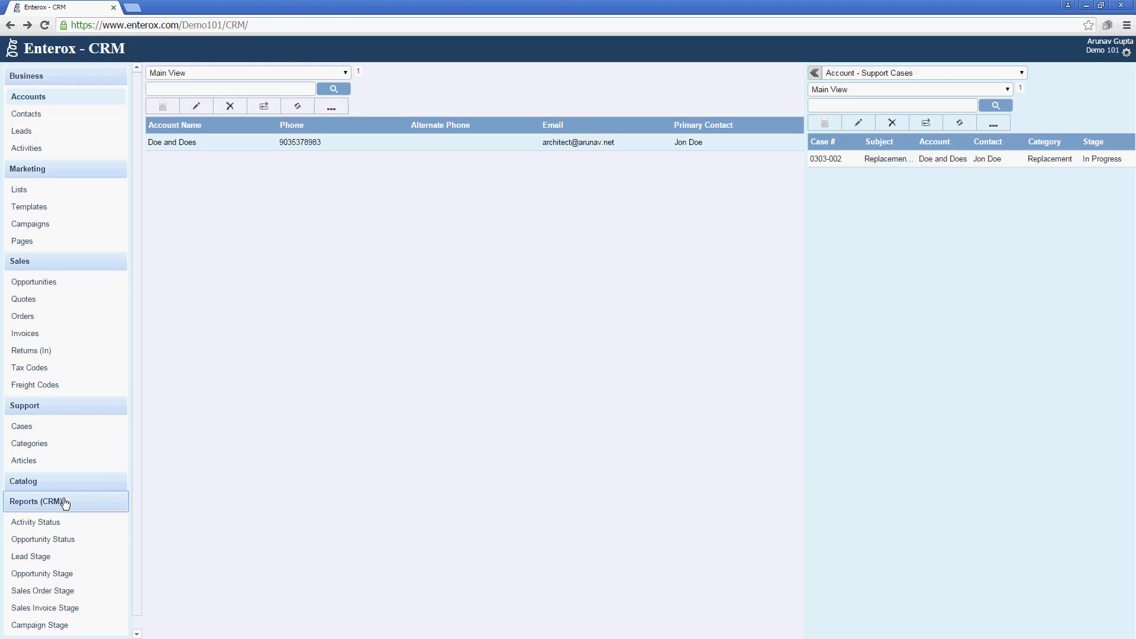
{"action": "left_click", "coordinate": [68, 574]}
{"action": "left_click", "coordinate": [72, 561]}
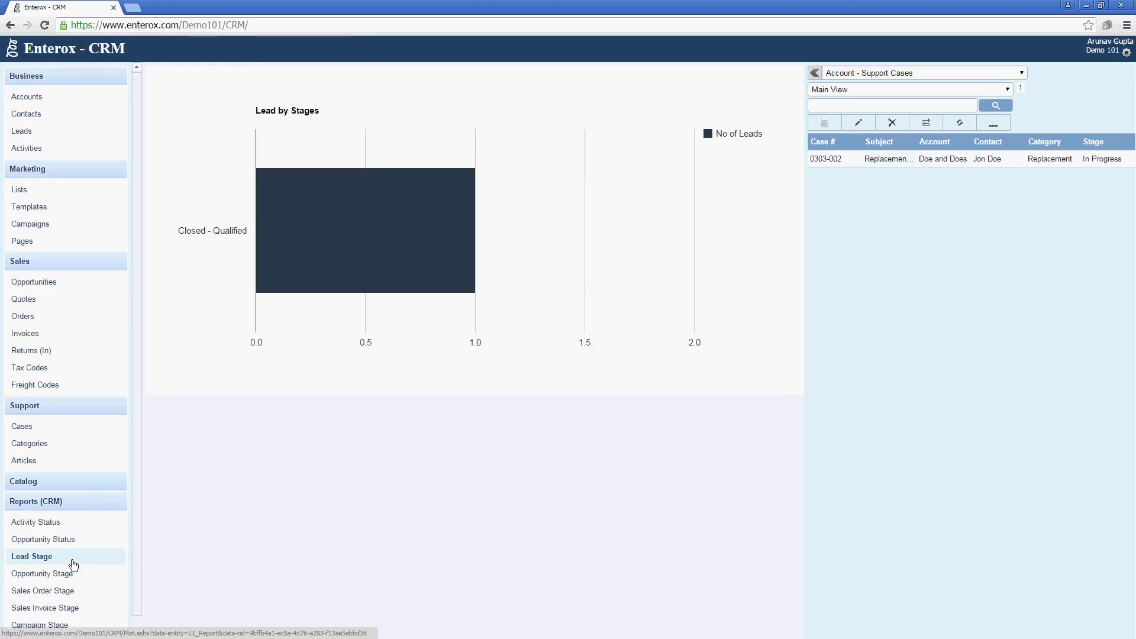